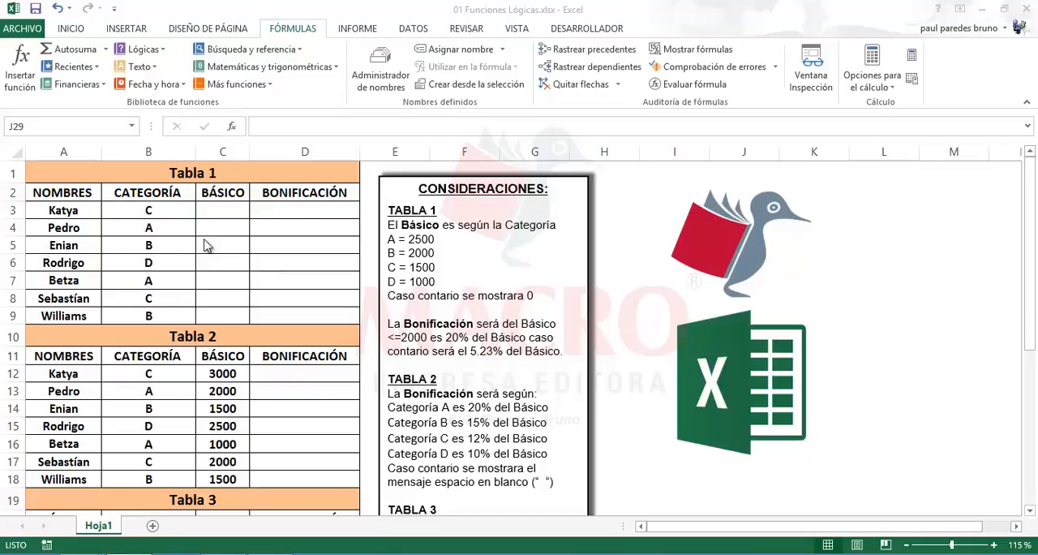
# Review the Básico amounts for each category and the fallback rule in the Tabla 1 considerations
pyautogui.click(216, 210)
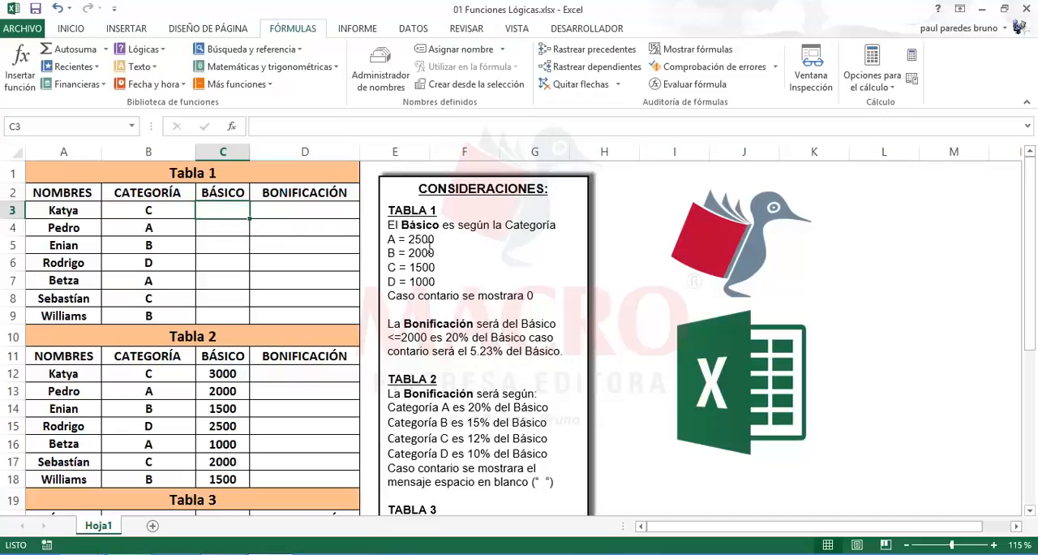
pyautogui.moveTo(390, 239); pyautogui.dragTo(440, 281)
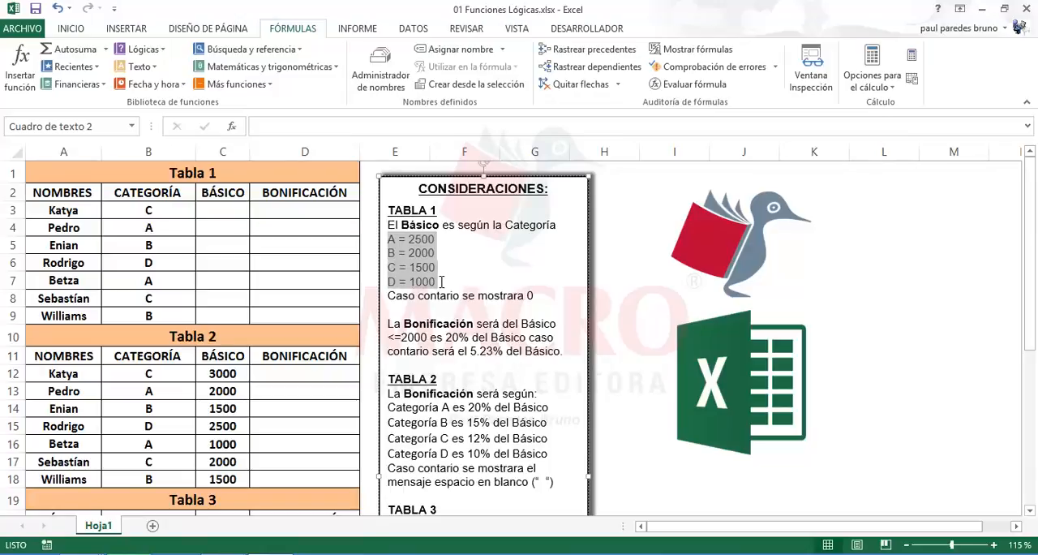
pyautogui.moveTo(440, 281); pyautogui.dragTo(533, 299)
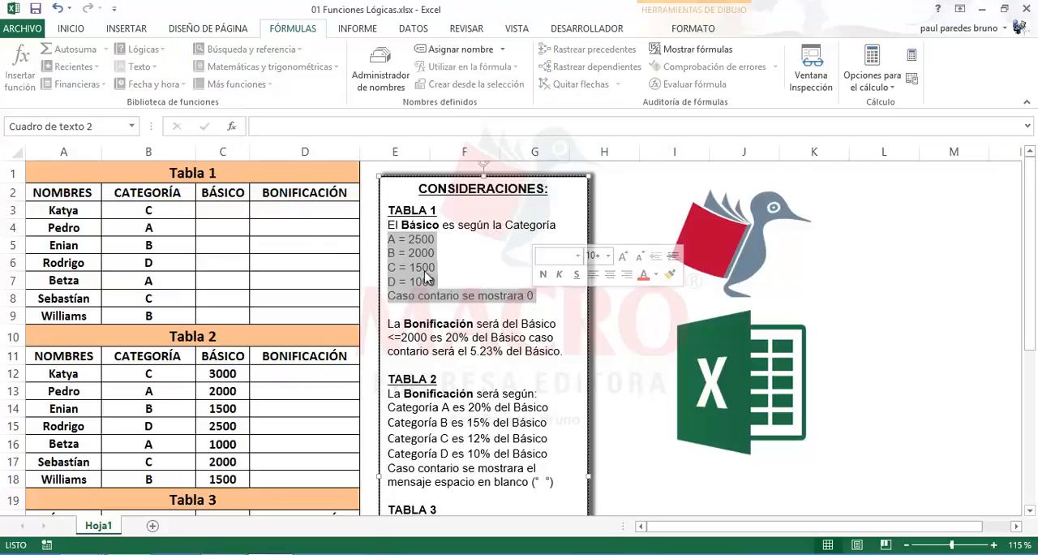
# Start an SI formula in C3, the first Básico cell of Tabla 1, returning 2500 when B3="A"
pyautogui.click(225, 208)
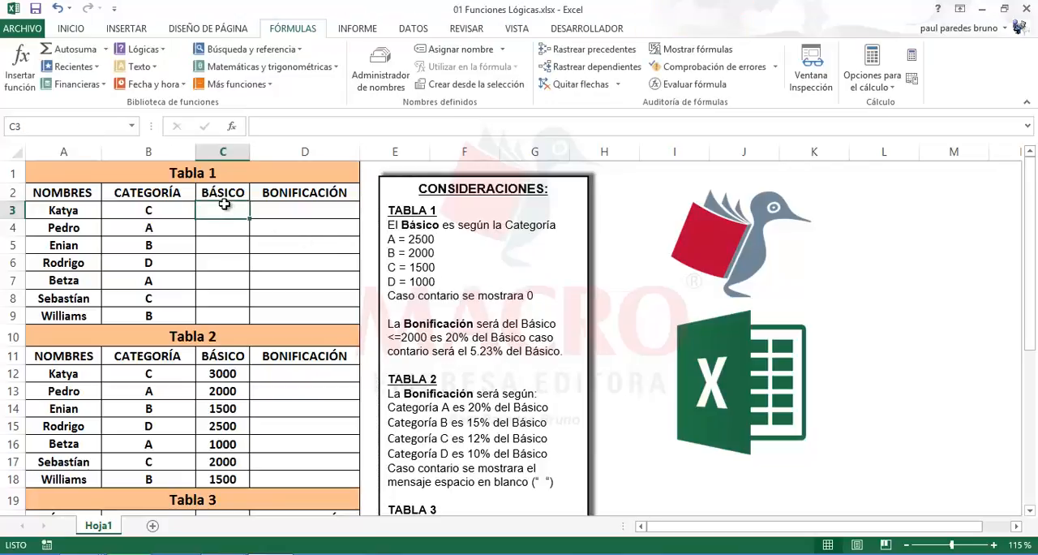
pyautogui.write('=si(')
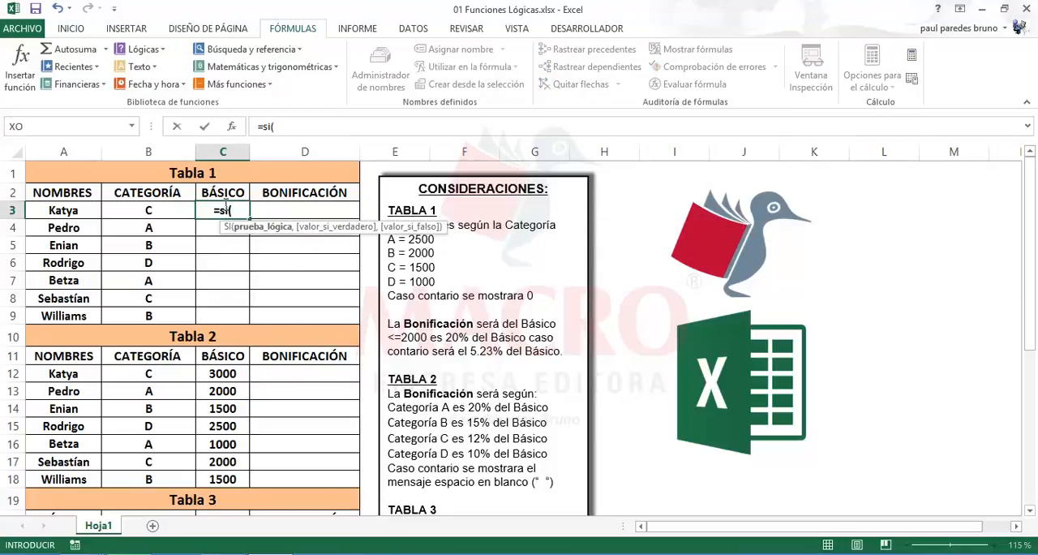
pyautogui.click(175, 212)
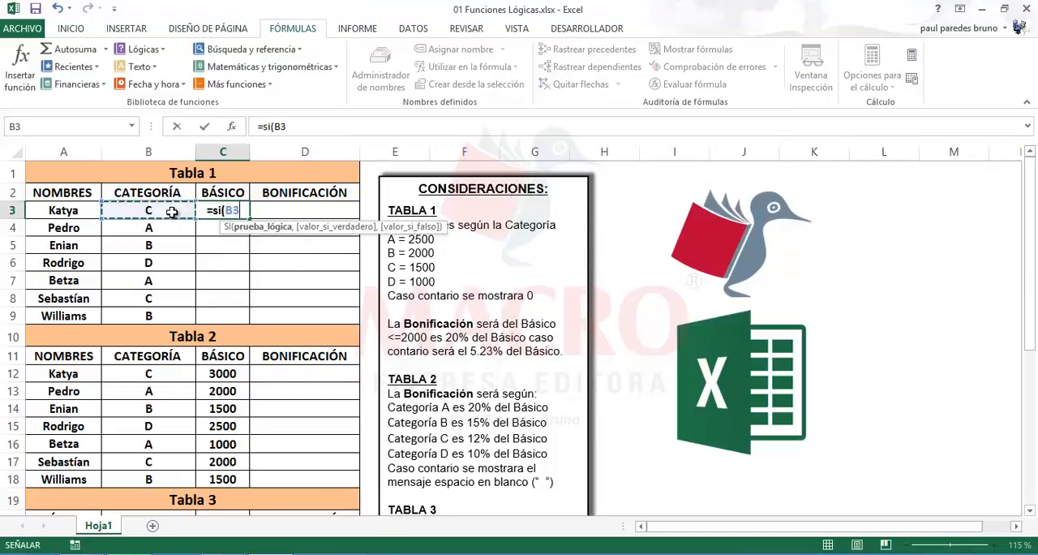
pyautogui.click(288, 128)
pyautogui.write('=')
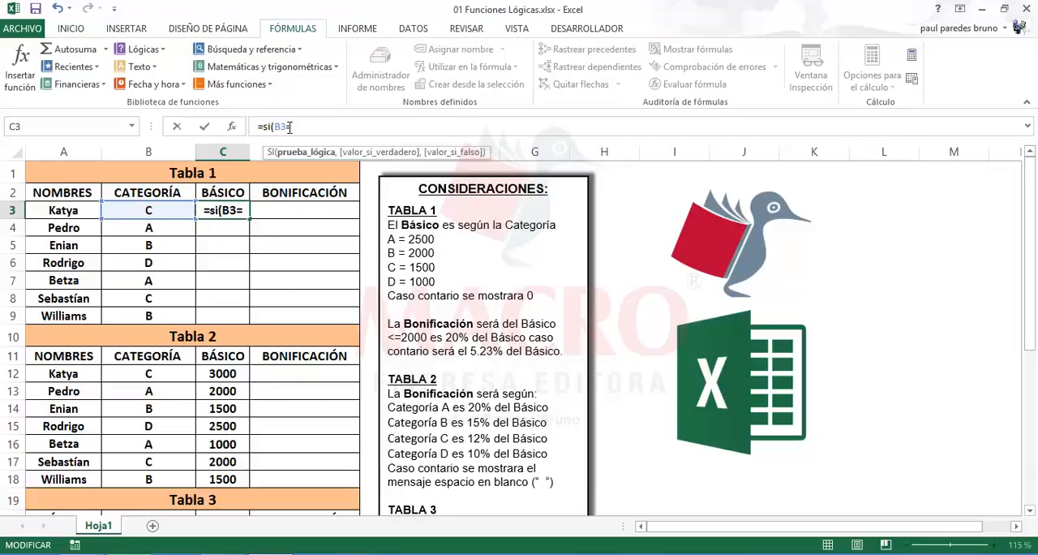
pyautogui.write('"A"')
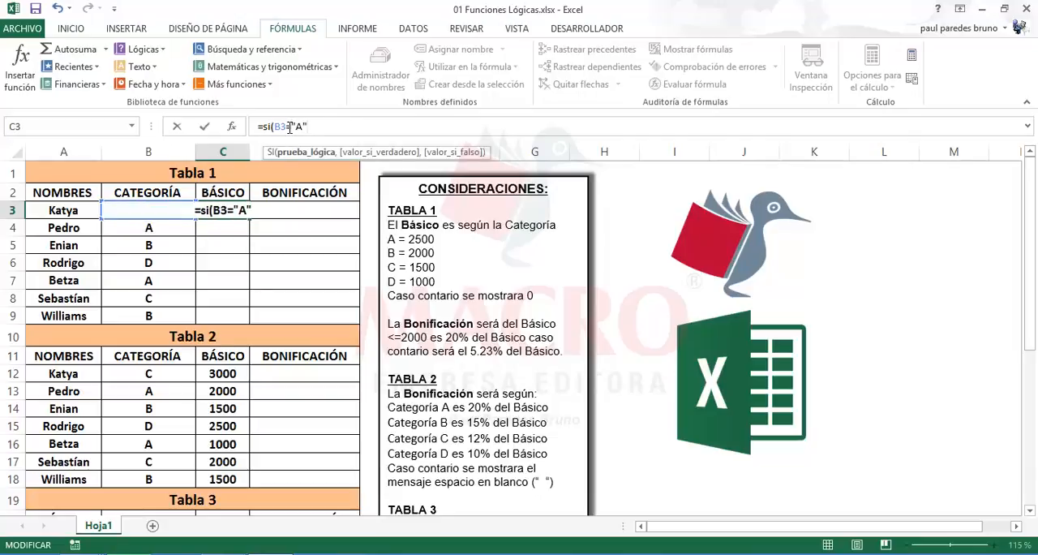
pyautogui.write(',')
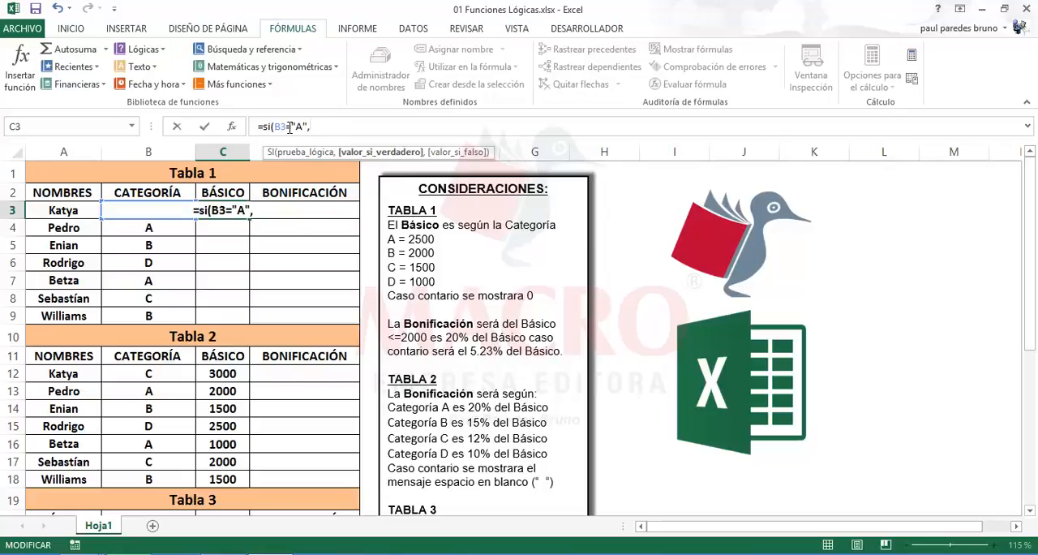
pyautogui.write('2500')
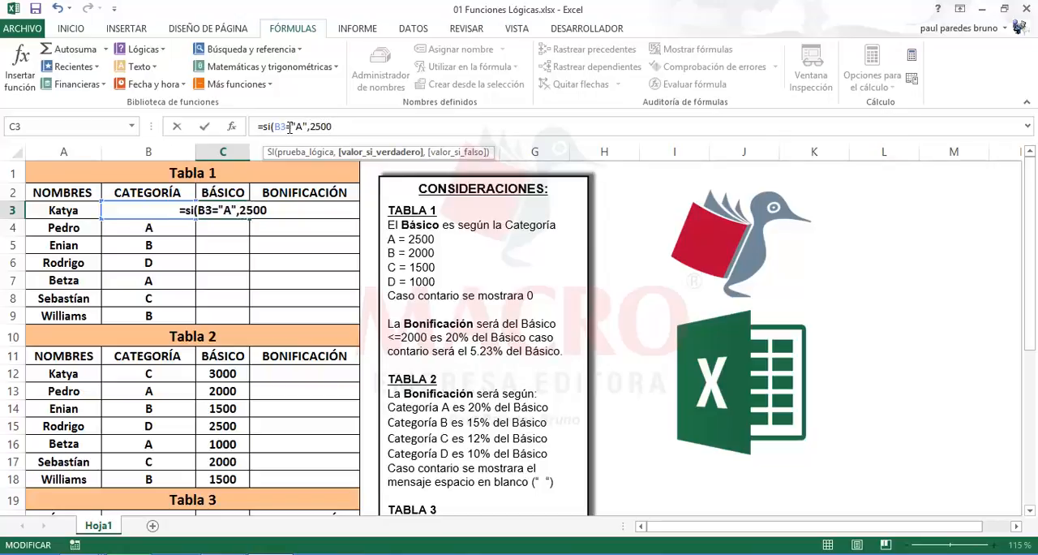
pyautogui.write(',')
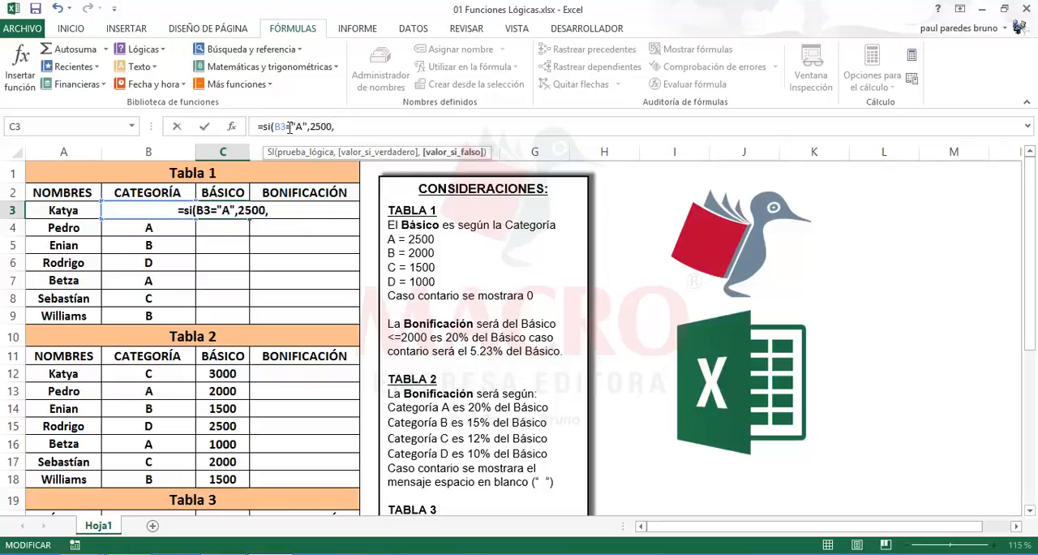
pyautogui.write('si(')
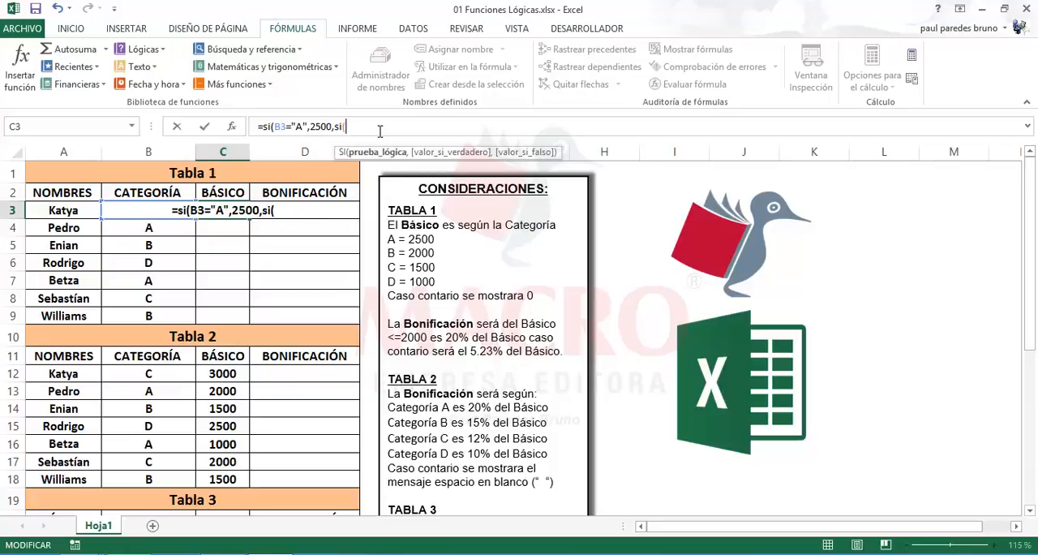
pyautogui.write('B3="')
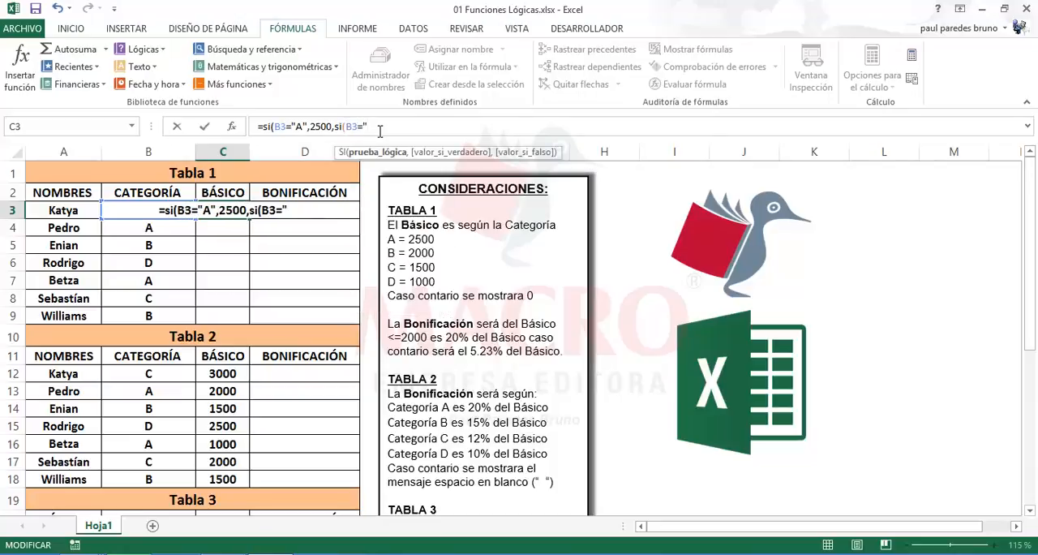
pyautogui.write('B"')
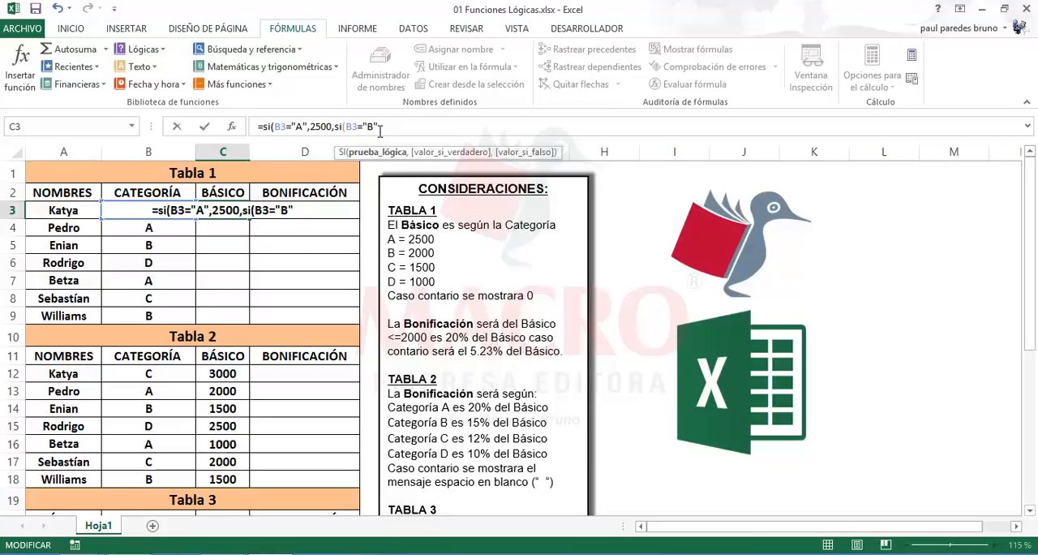
pyautogui.write(',')
pyautogui.write('2')
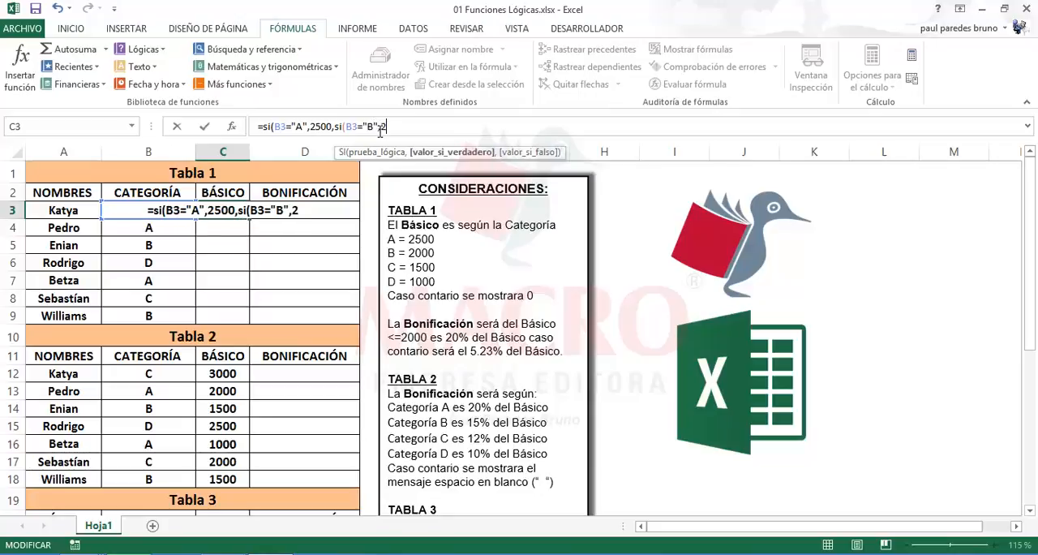
pyautogui.write('000"')
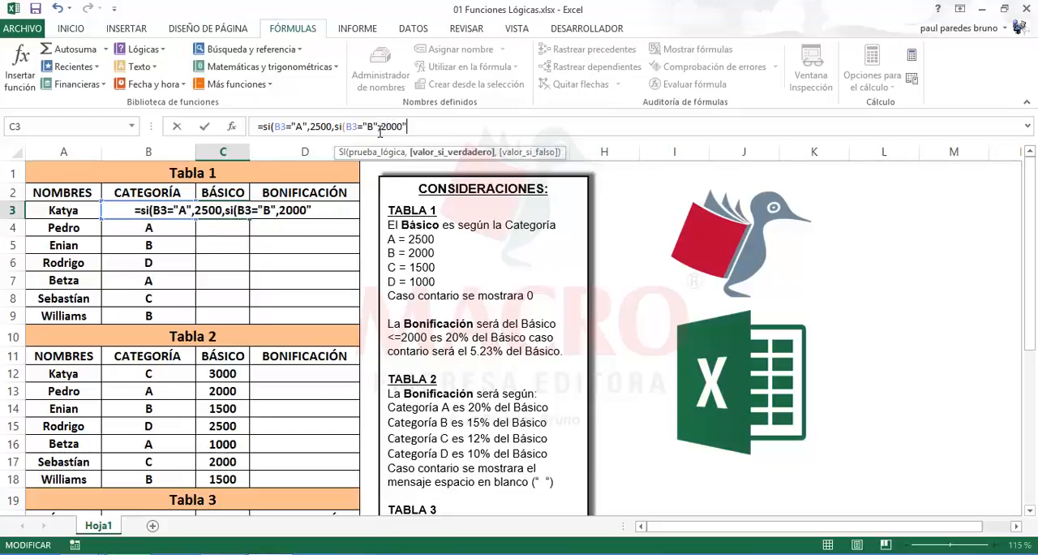
pyautogui.write(',SI(')
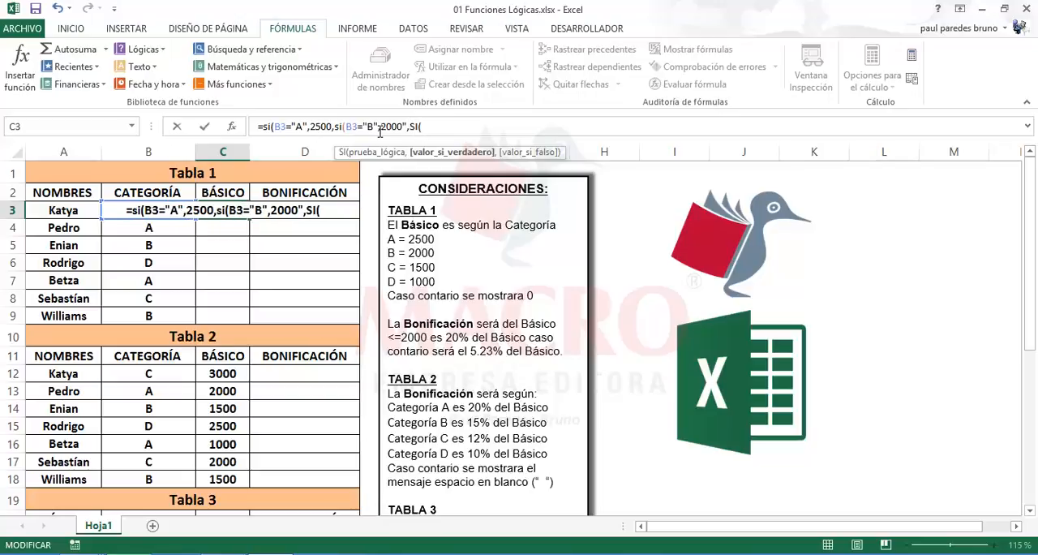
pyautogui.write('B3=')
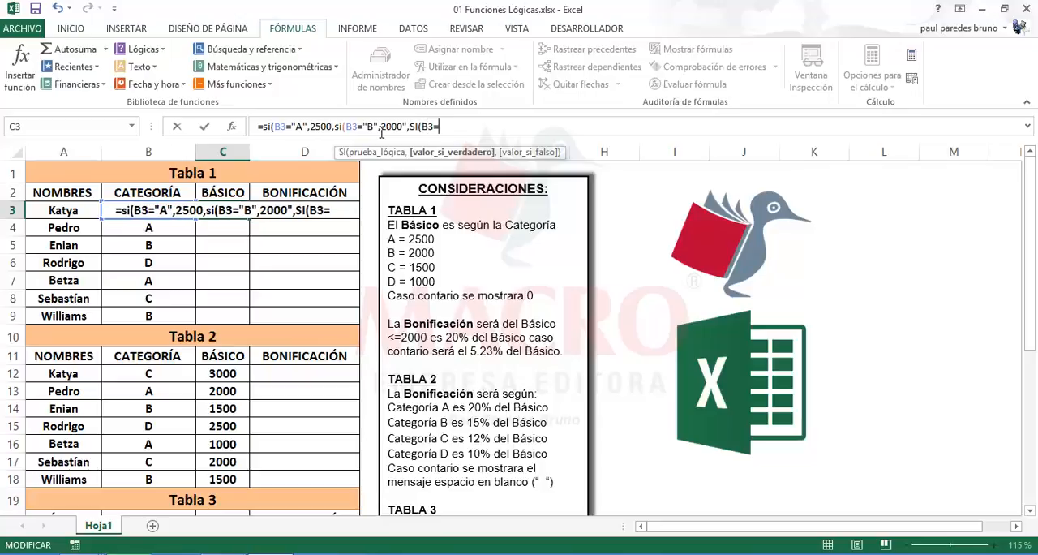
pyautogui.write('"D"')
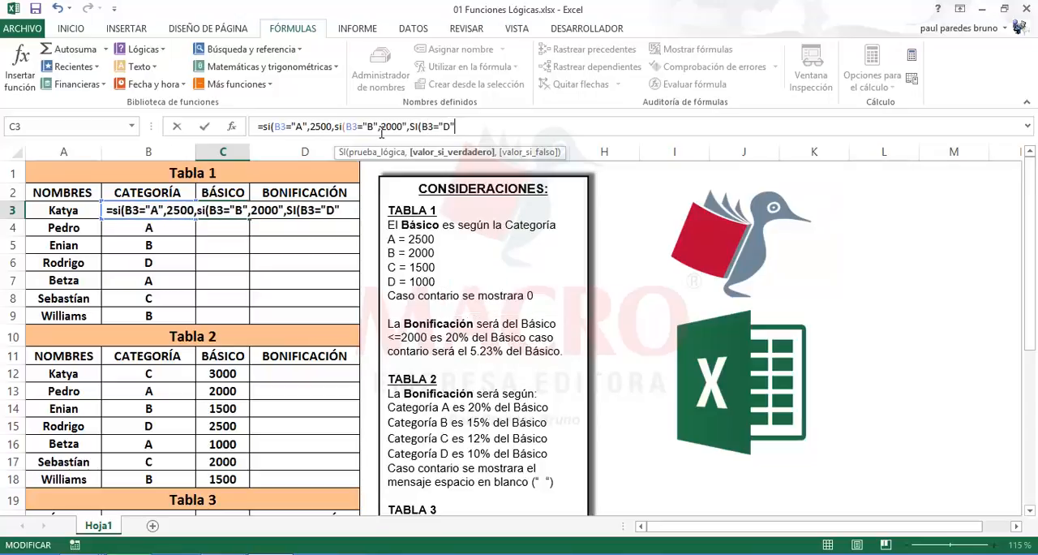
pyautogui.write(',')
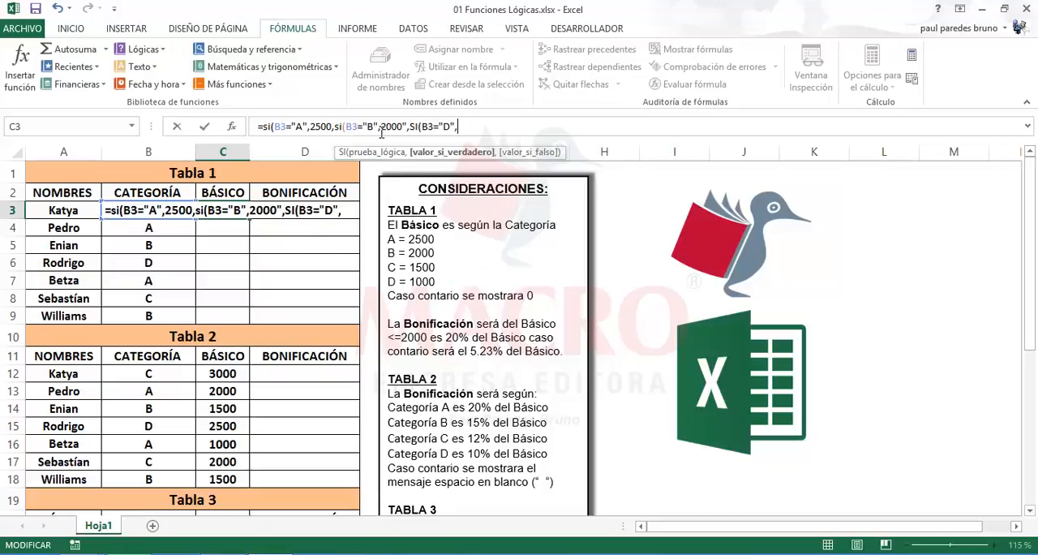
pyautogui.write('1500')
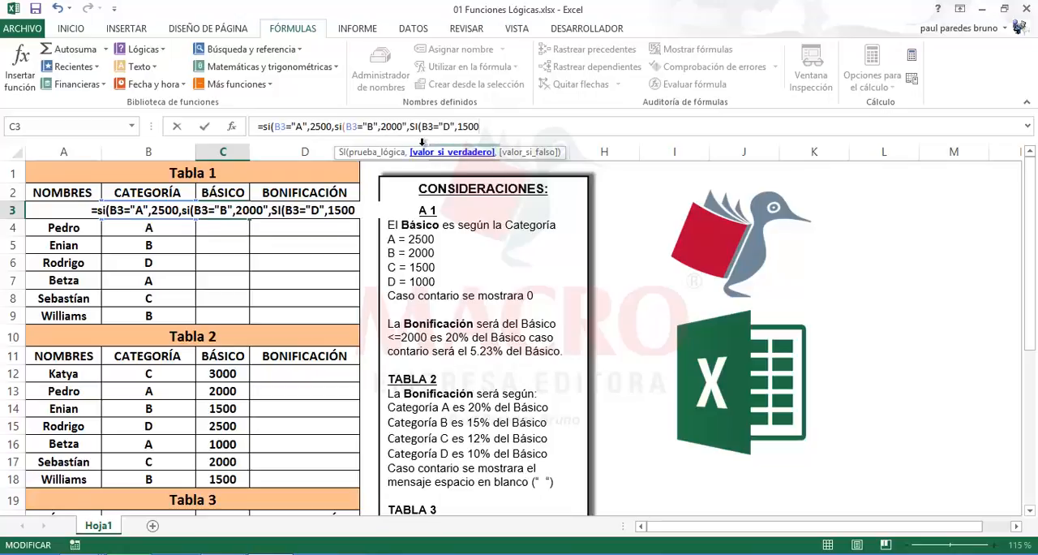
# Remove the stray quotation mark after 2000 in the C3 formula and return to the formula's end
pyautogui.click(404, 130)
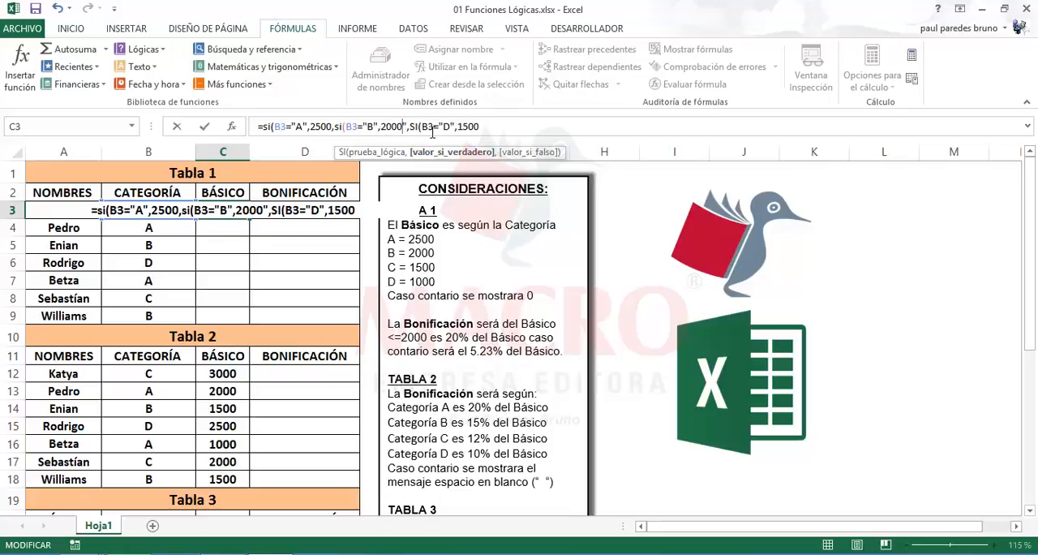
pyautogui.press('Delete')
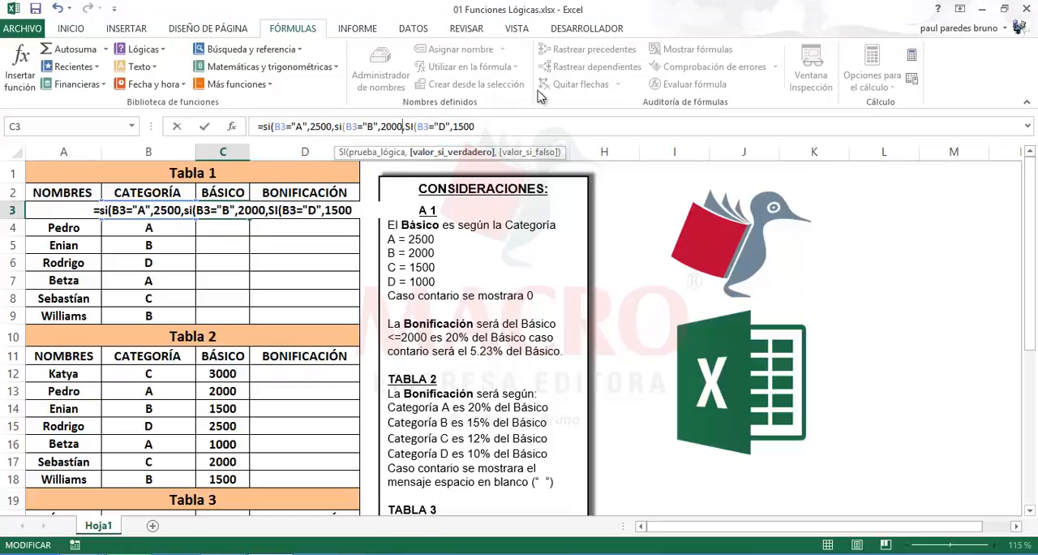
pyautogui.click(481, 127)
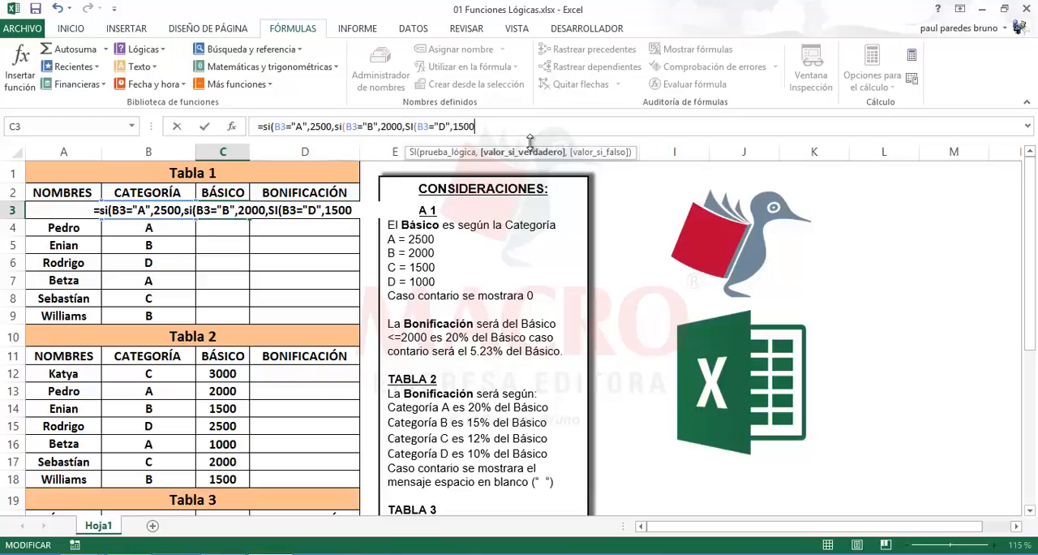
# Append a fourth nested SI to the C3 formula, returning 1000 when B3="D"
pyautogui.write(',SI(')
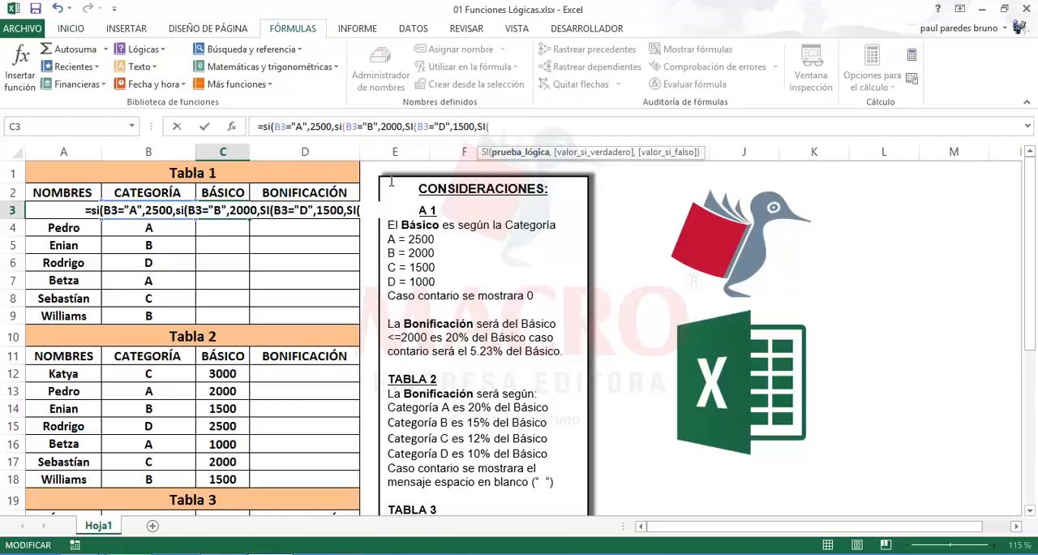
pyautogui.write('B3=')
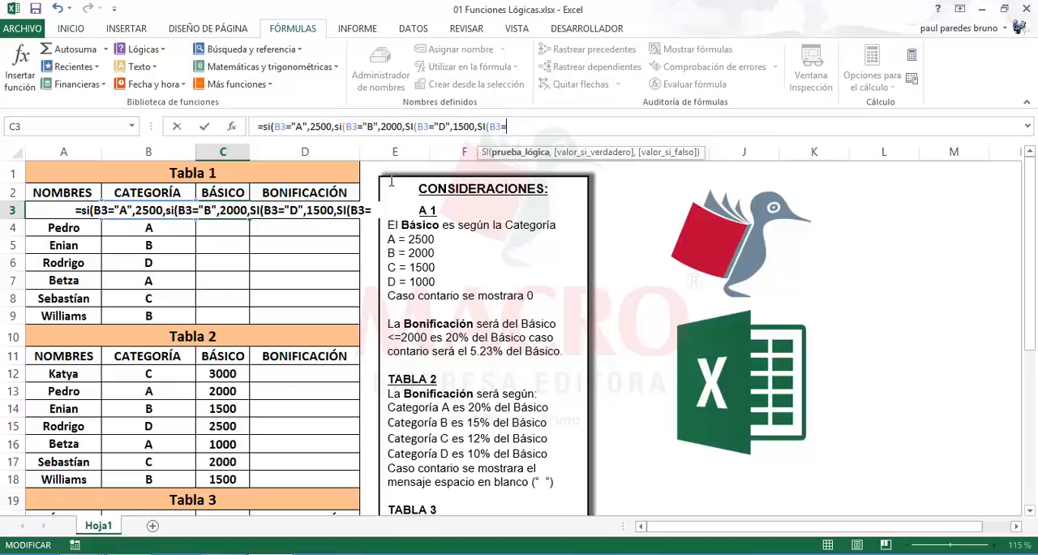
pyautogui.write('"d"')
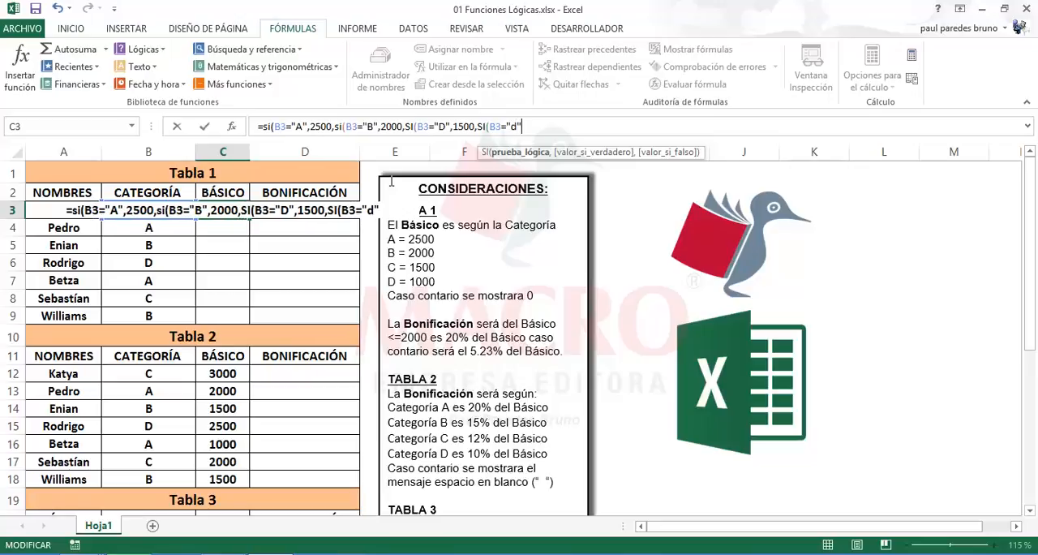
pyautogui.press('BackSpace')
pyautogui.press('BackSpace')
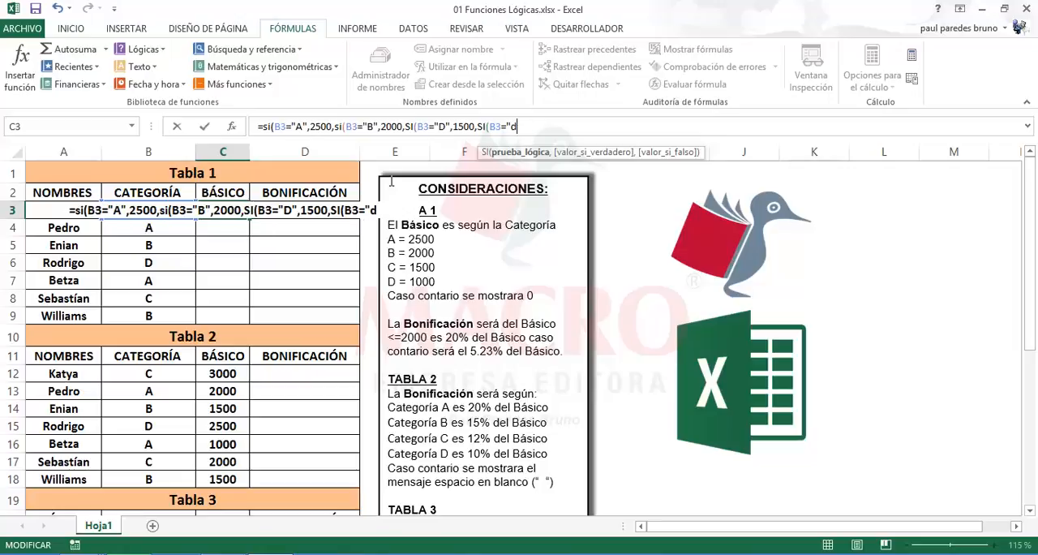
pyautogui.write('d')
pyautogui.press('BackSpace')
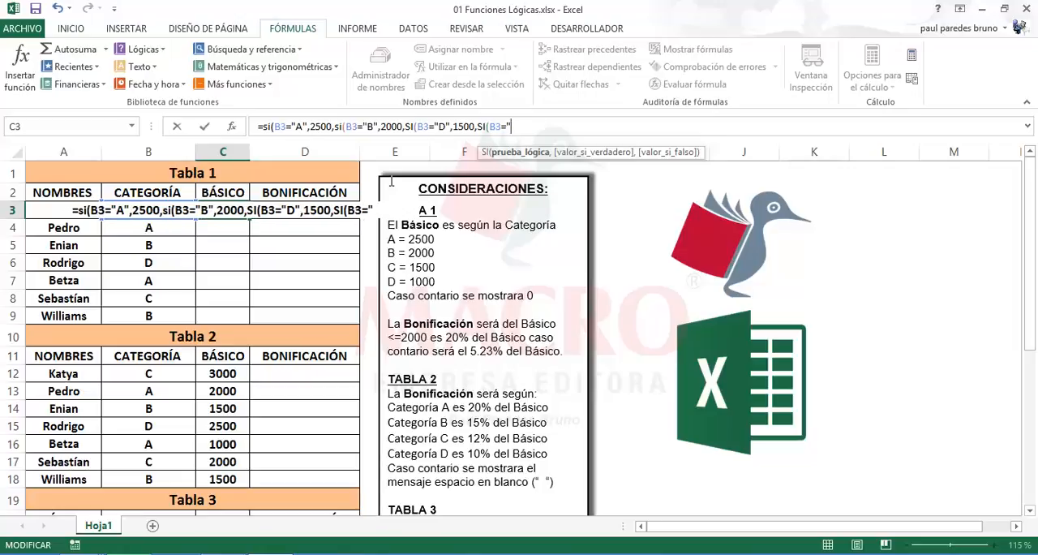
pyautogui.write('D"')
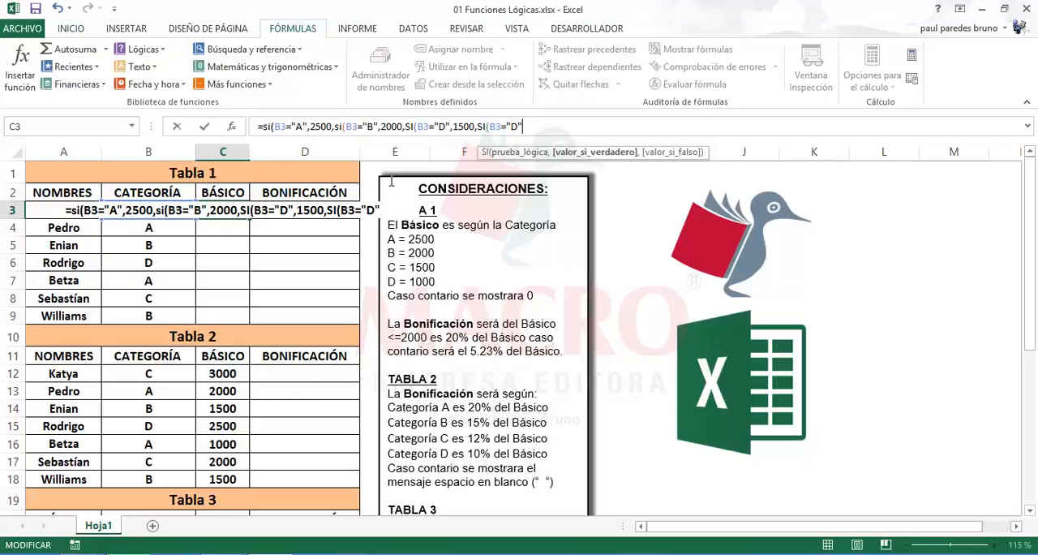
pyautogui.write(',1000')
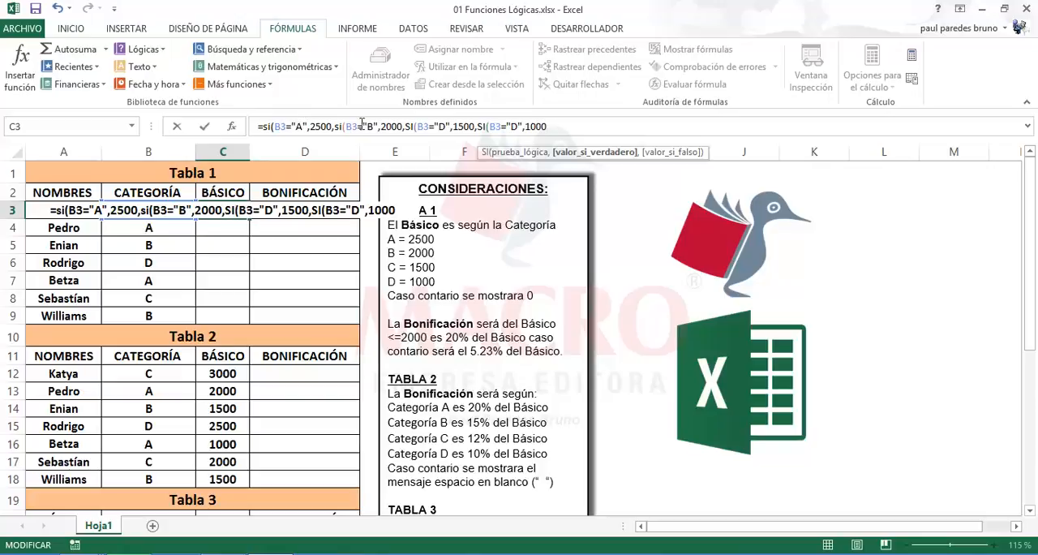
# Change the category tested in the third SI, the one returning 1500, to uppercase "C" and return to the formula's end
pyautogui.doubleClick(441, 126)
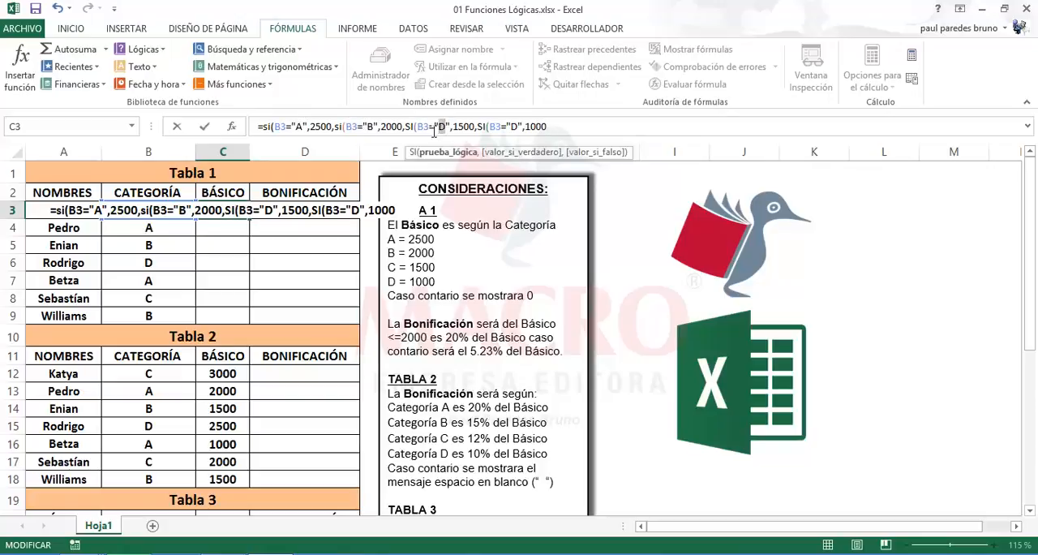
pyautogui.write('c')
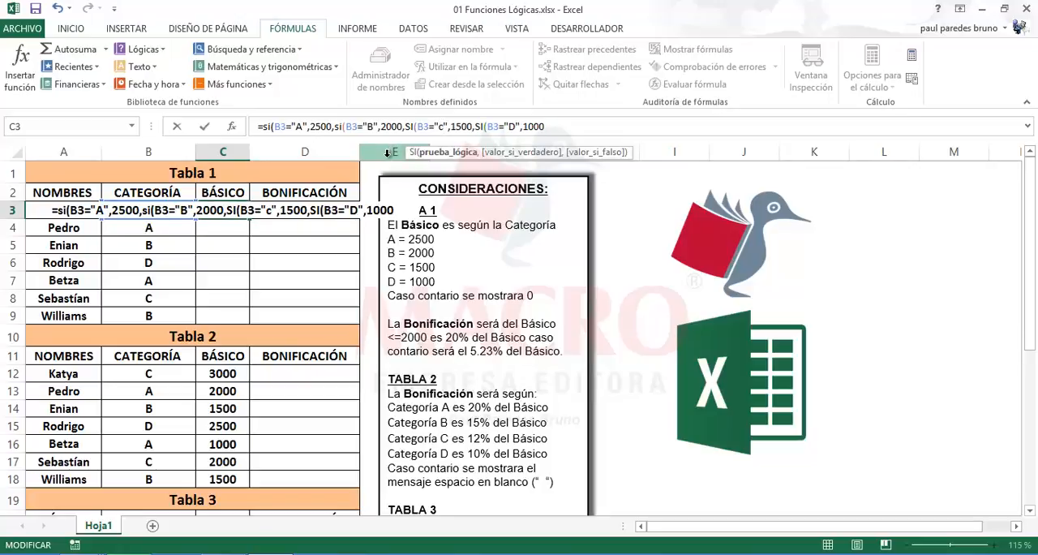
pyautogui.press('BackSpace')
pyautogui.write('C')
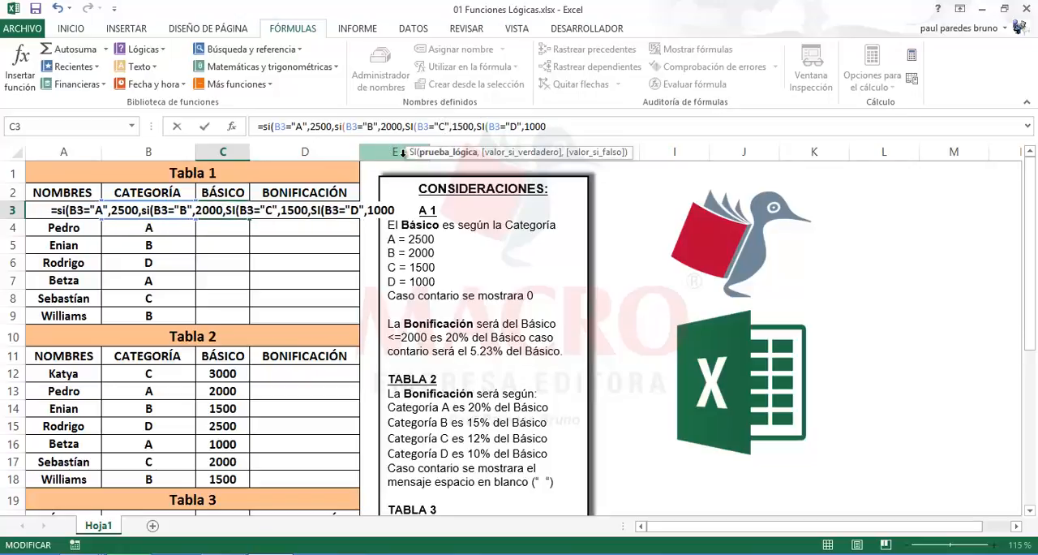
pyautogui.click(546, 133)
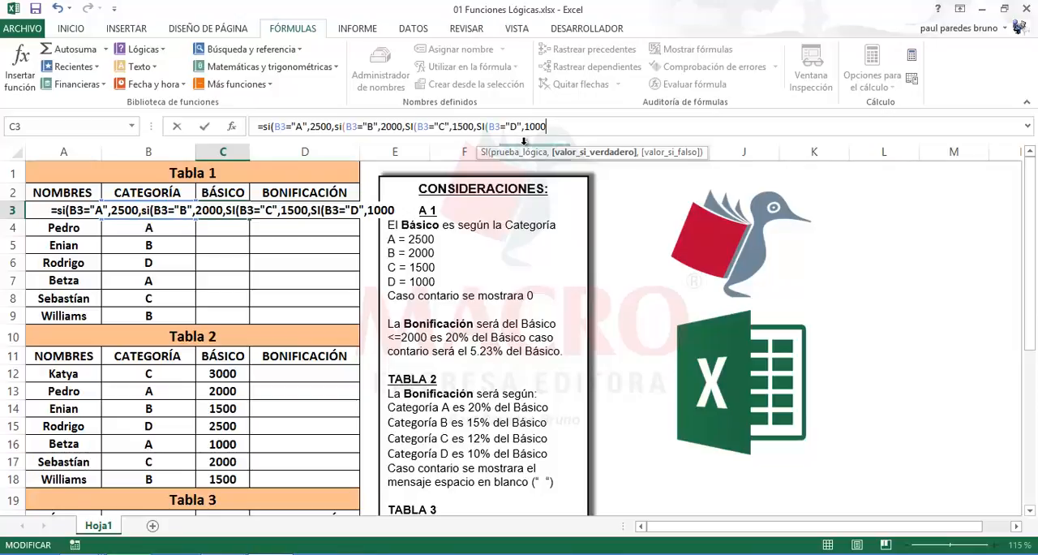
# Finish the nested SI formula in C3 with 0 as the final false value and accept the closing-parenthesis correction
pyautogui.write(',')
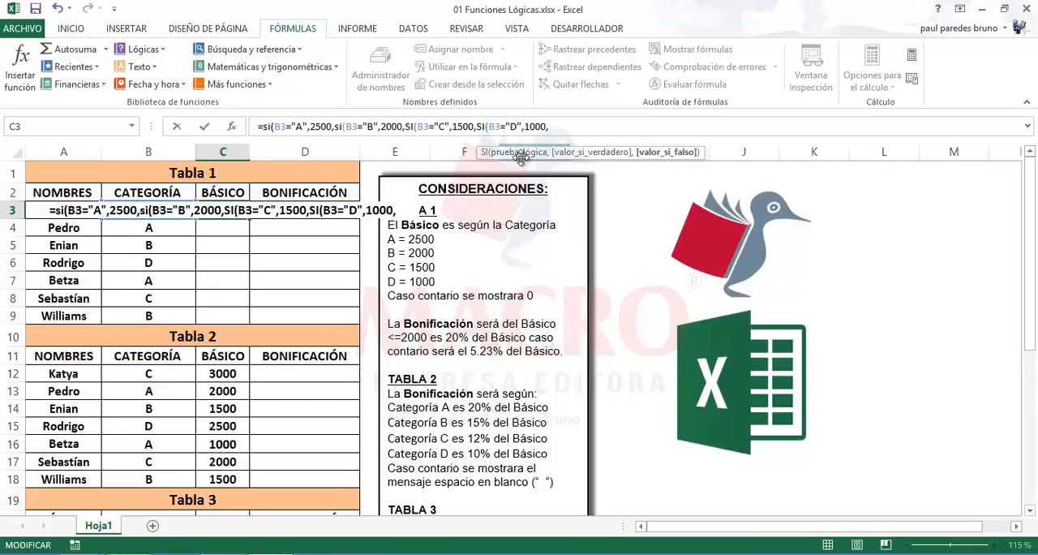
pyautogui.write('0')
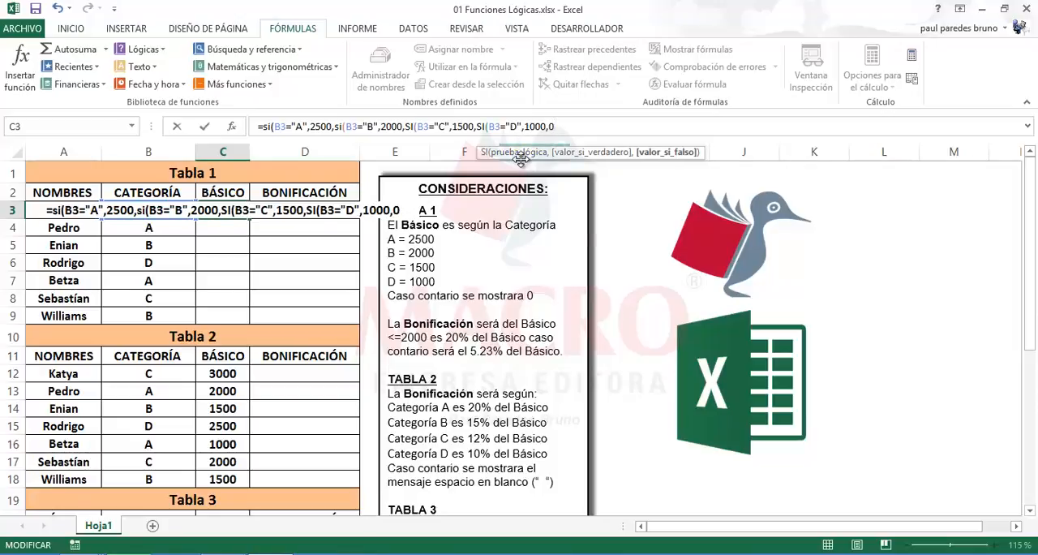
pyautogui.write(')')
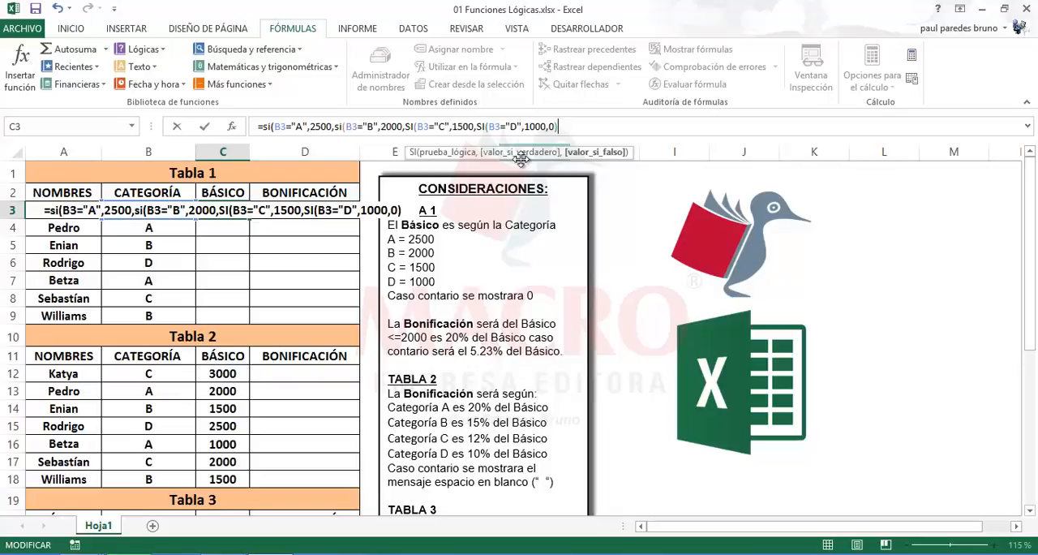
pyautogui.press('Return')
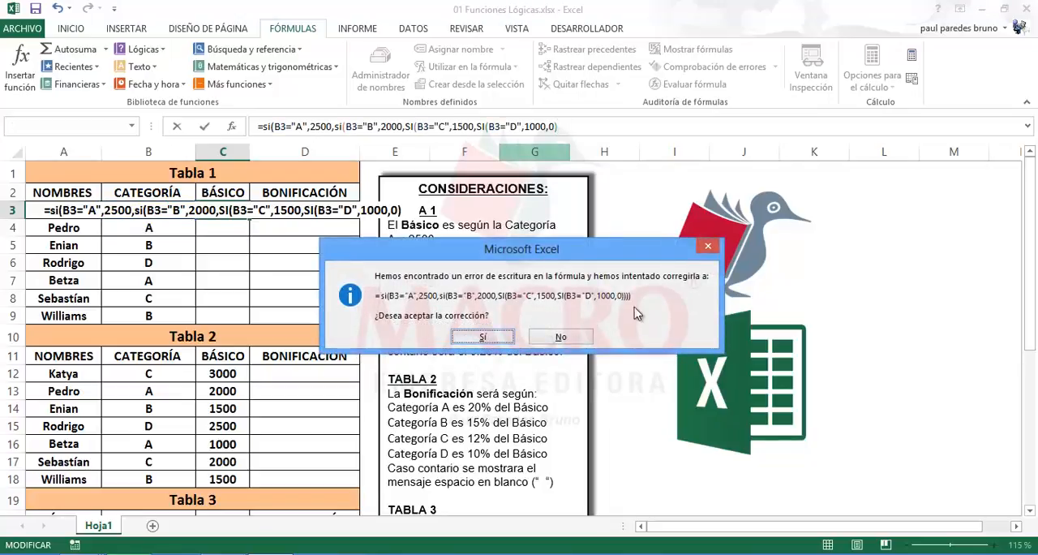
pyautogui.click(482, 337)
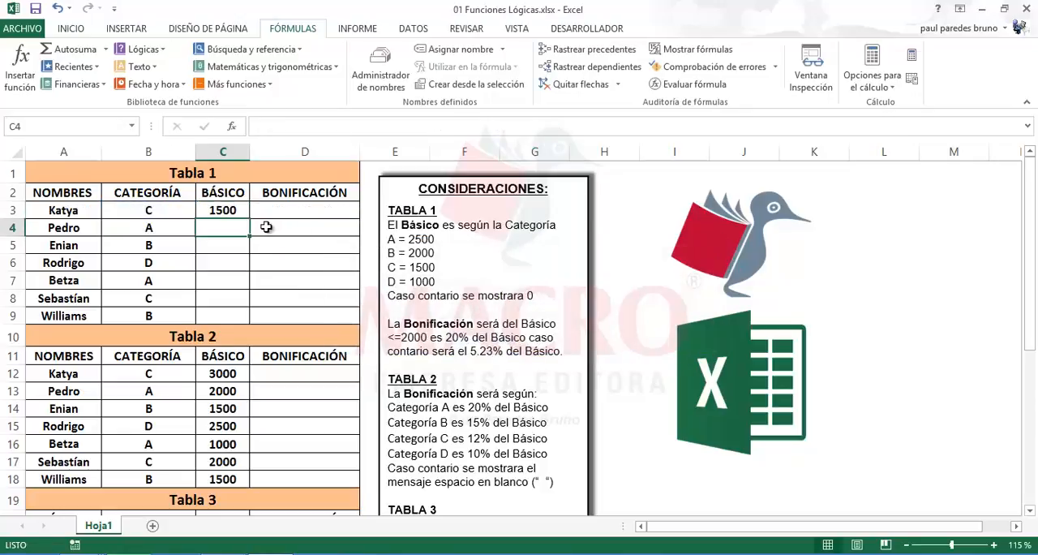
# Copy the Básico formula from C3 down through C9
pyautogui.click(233, 210)
pyautogui.moveTo(249, 218); pyautogui.dragTo(245, 319)
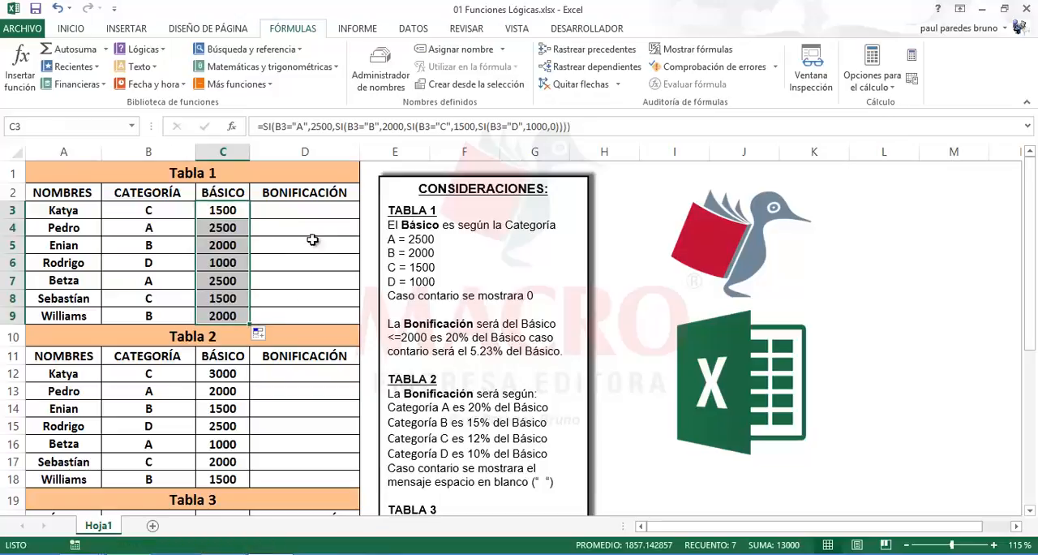
# Review the names, categories and calculated Básico values in the rows of Tabla 1, including the formula in C3
pyautogui.click(313, 215)
pyautogui.click(167, 215)
pyautogui.click(149, 257)
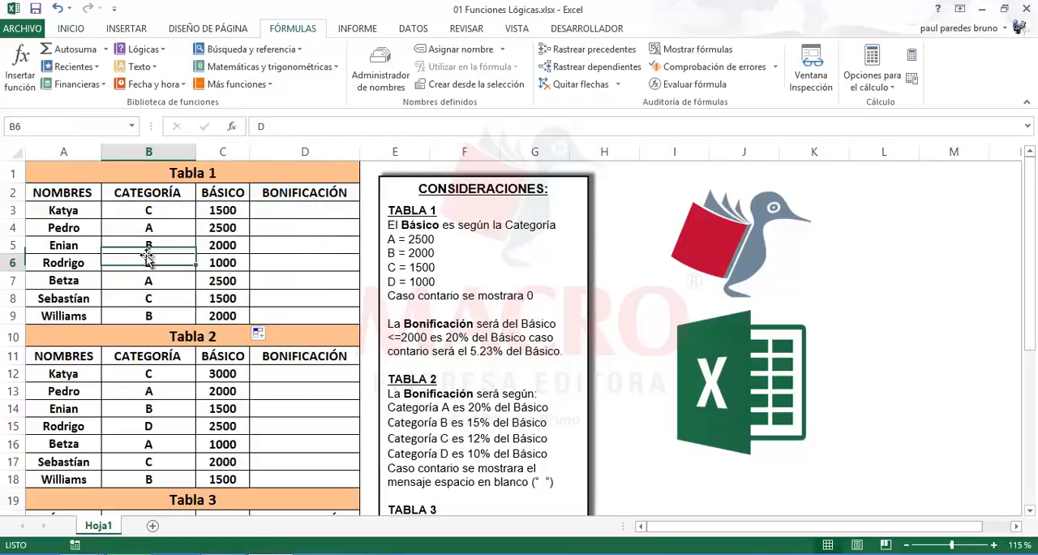
pyautogui.click(157, 284)
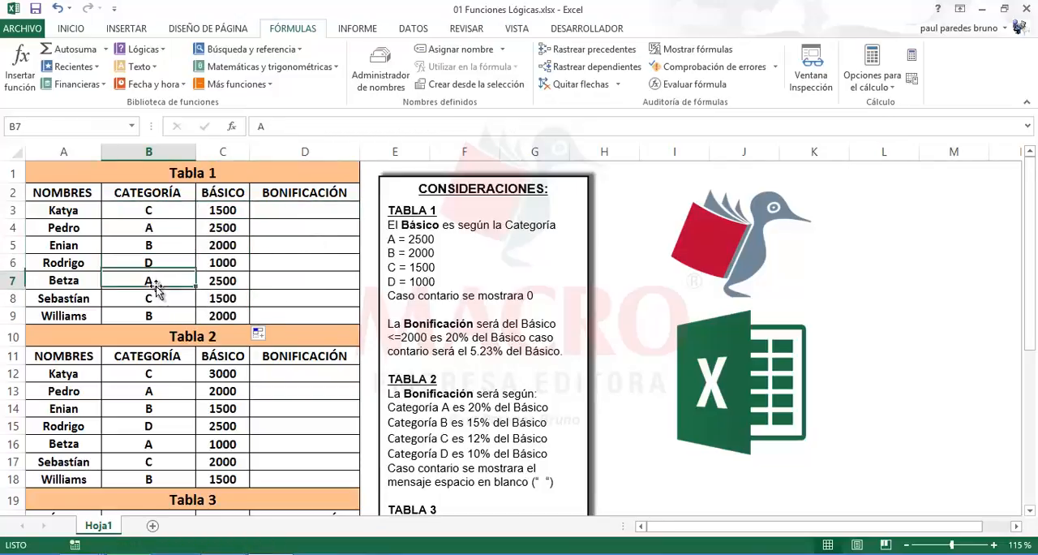
pyautogui.click(230, 214)
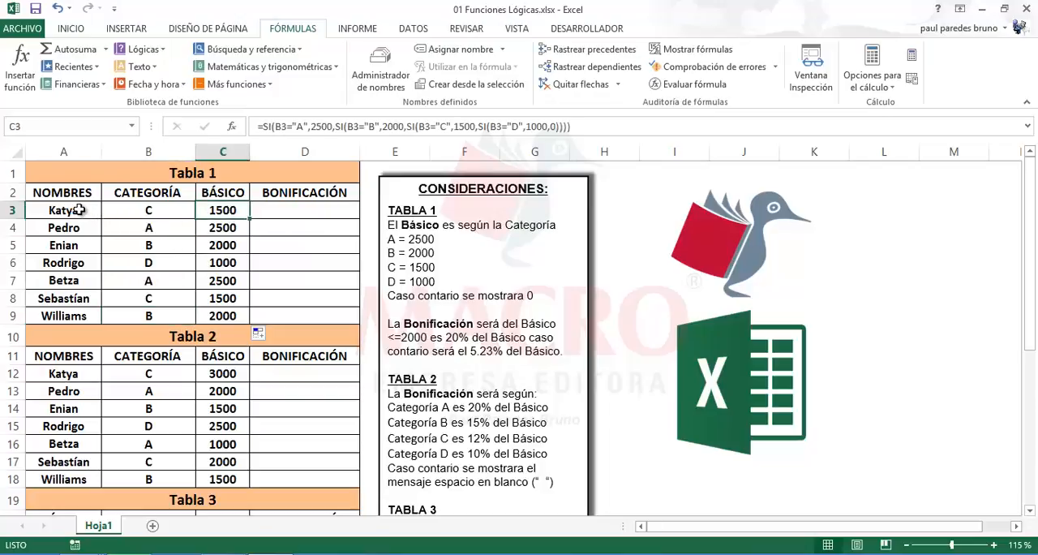
pyautogui.click(81, 211)
pyautogui.click(77, 230)
pyautogui.click(83, 315)
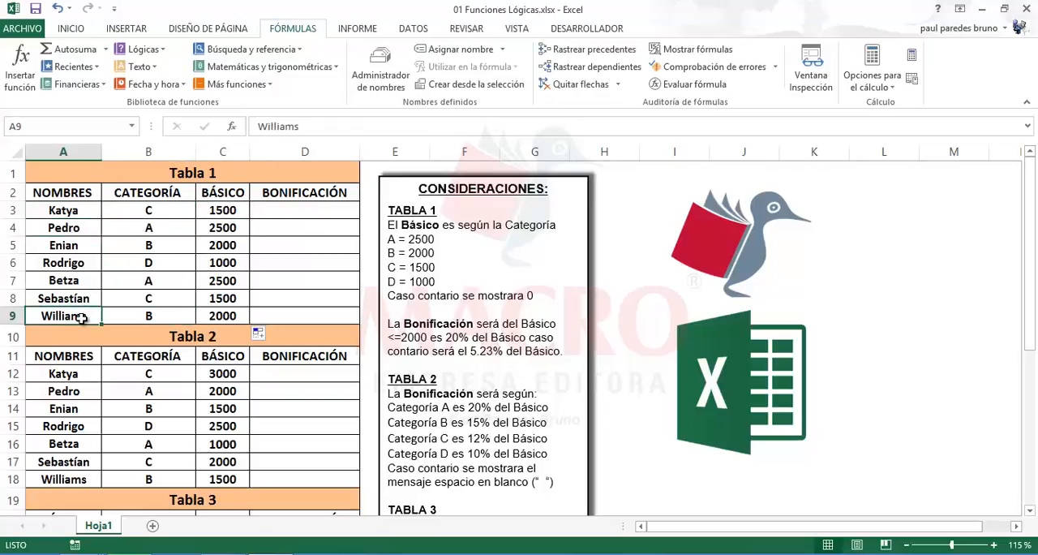
# Start an SI formula in D3 for the Bonificación with the logical test C3<=2000
pyautogui.click(280, 211)
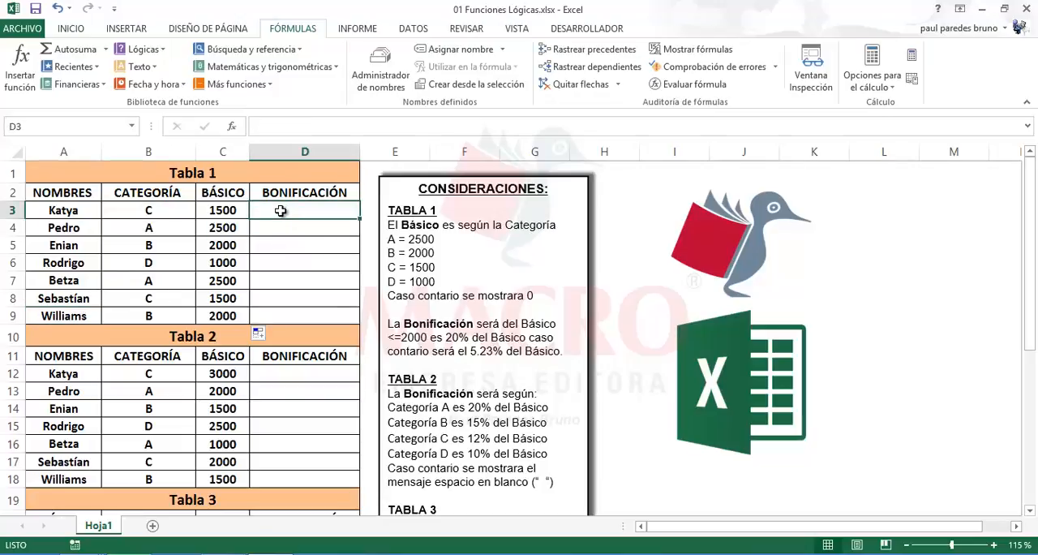
pyautogui.write('=si')
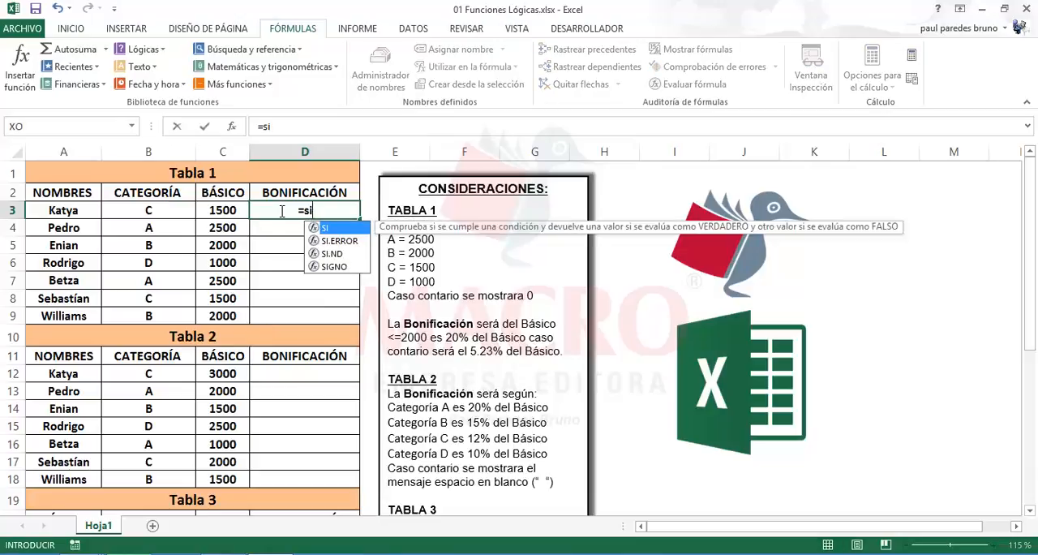
pyautogui.write('(')
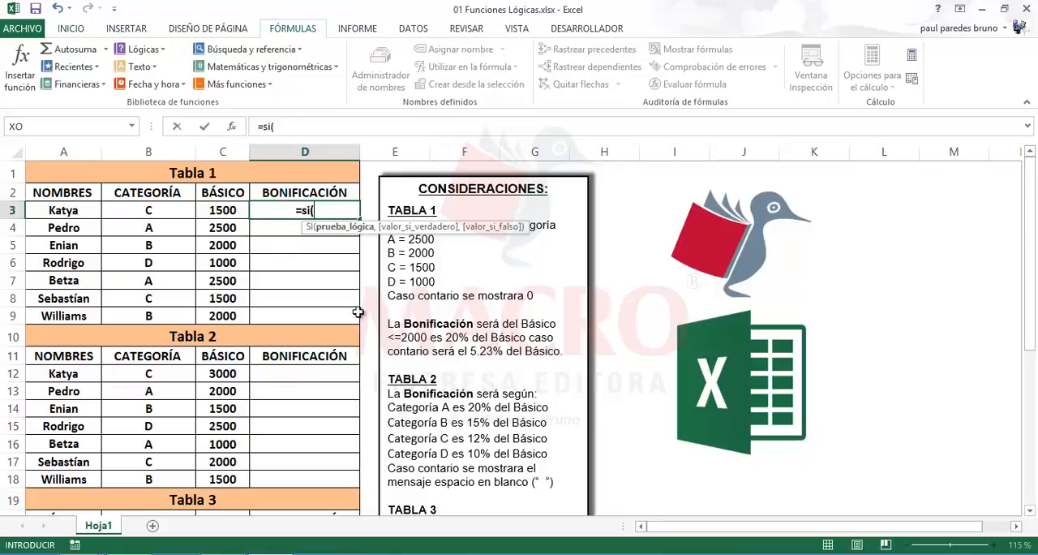
pyautogui.click(221, 209)
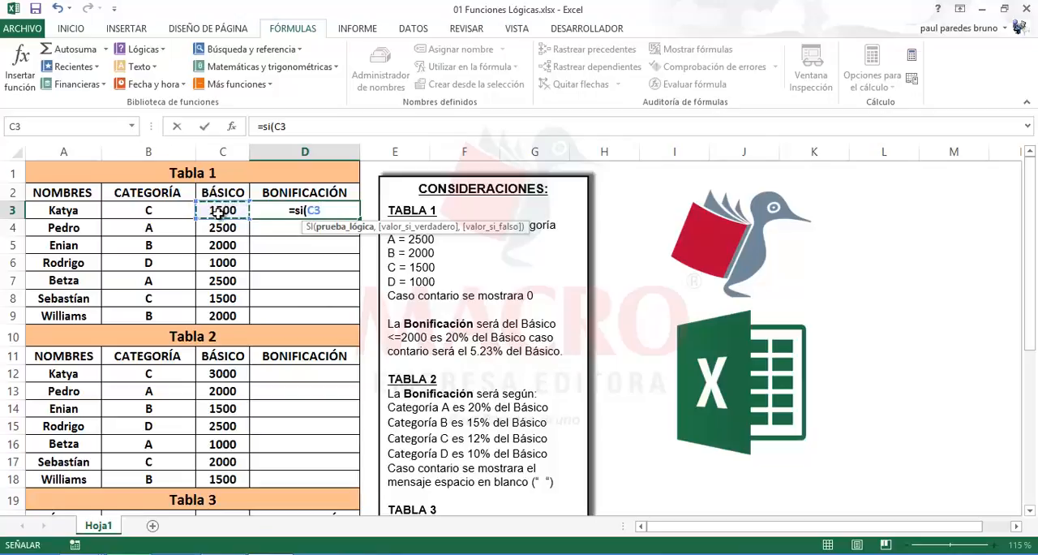
pyautogui.write('<')
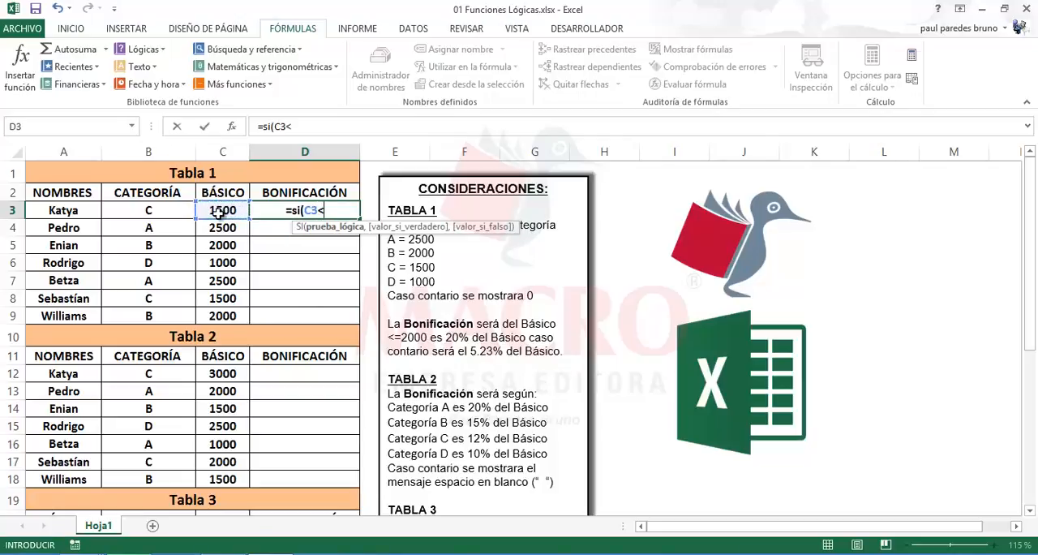
pyautogui.write('=')
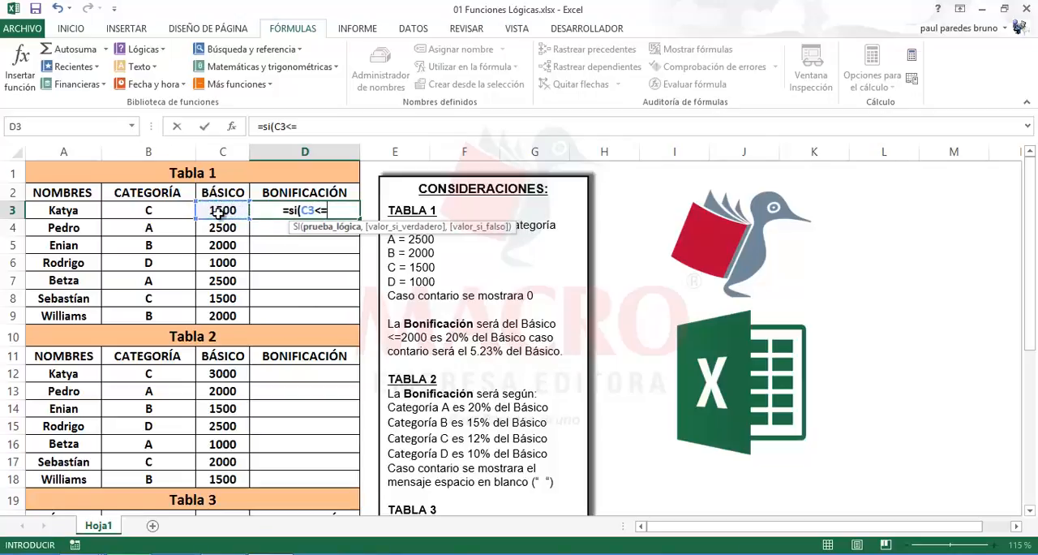
pyautogui.write('20')
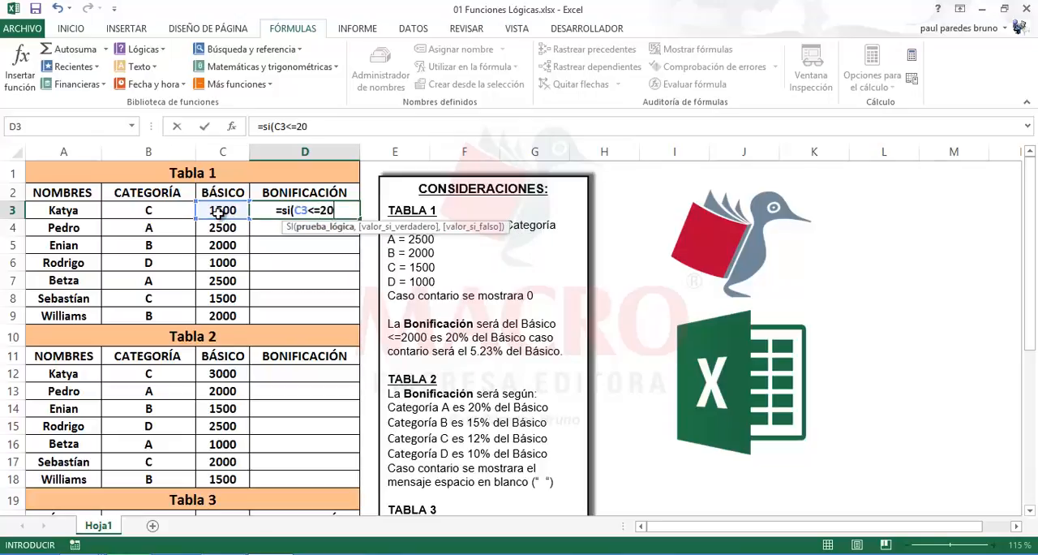
pyautogui.write('00,')
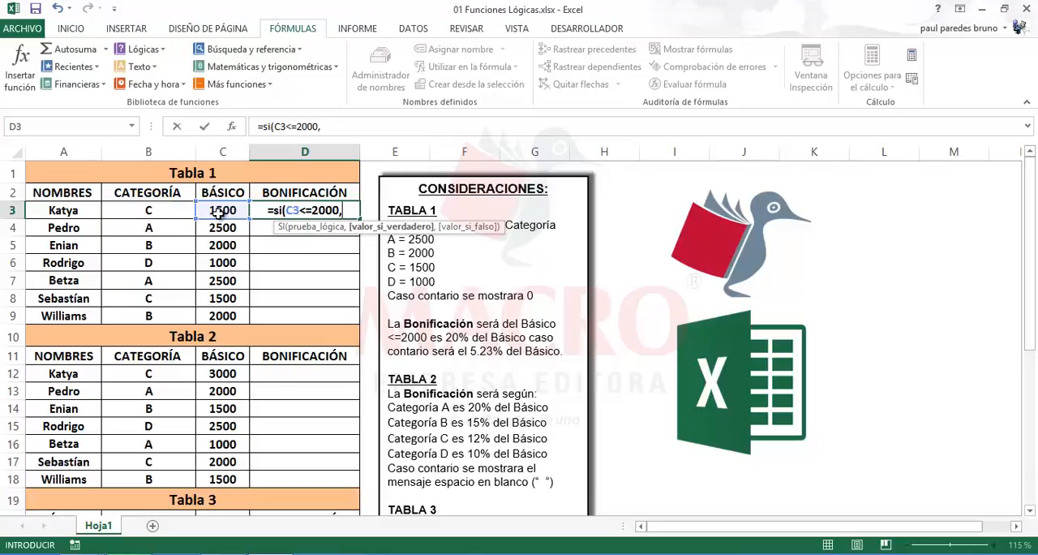
pyautogui.write('20')
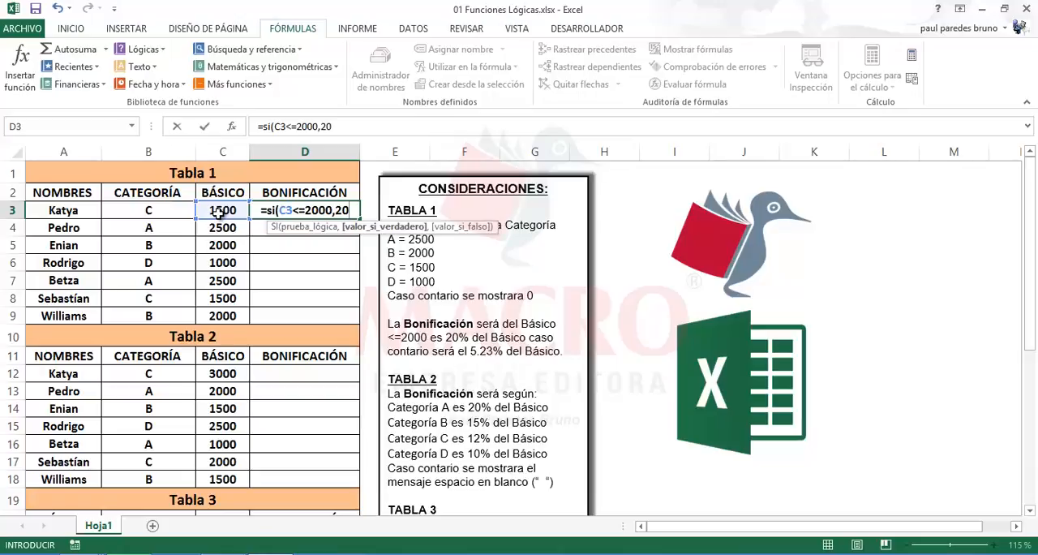
pyautogui.write('%')
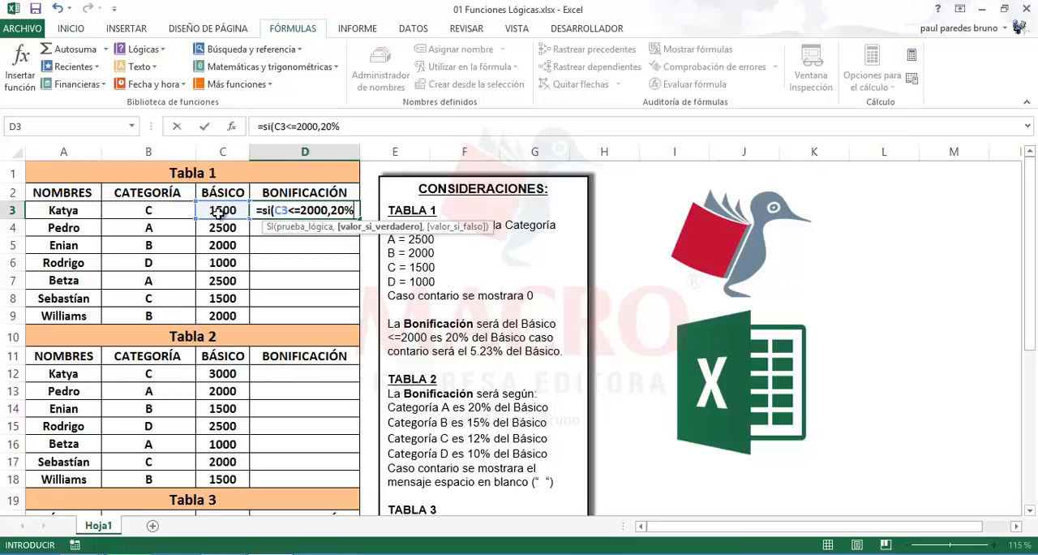
# Complete the D3 formula with 20%*C3 as the true value and 5.23%*C3 as the false value, and enter it
pyautogui.write('*')
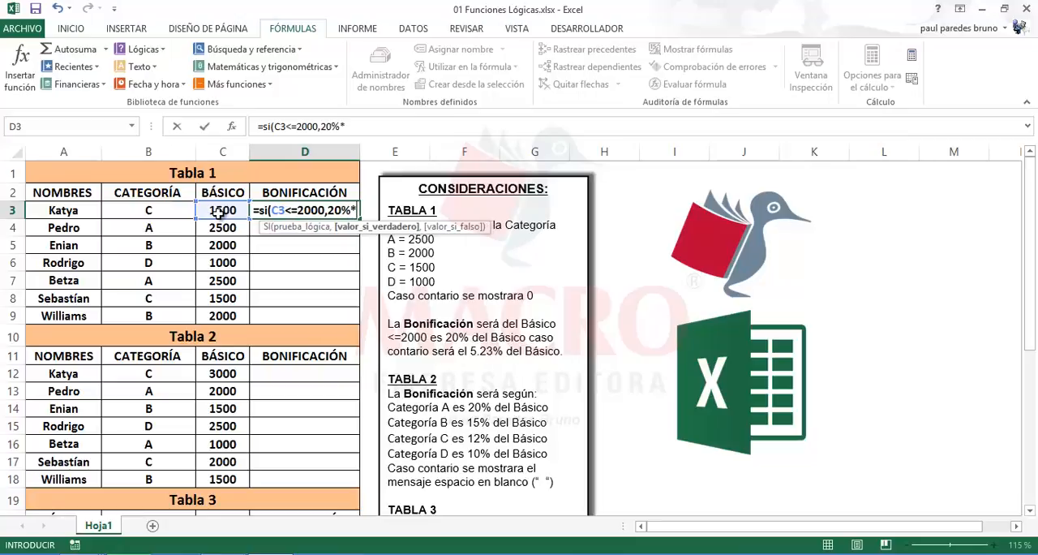
pyautogui.click(222, 212)
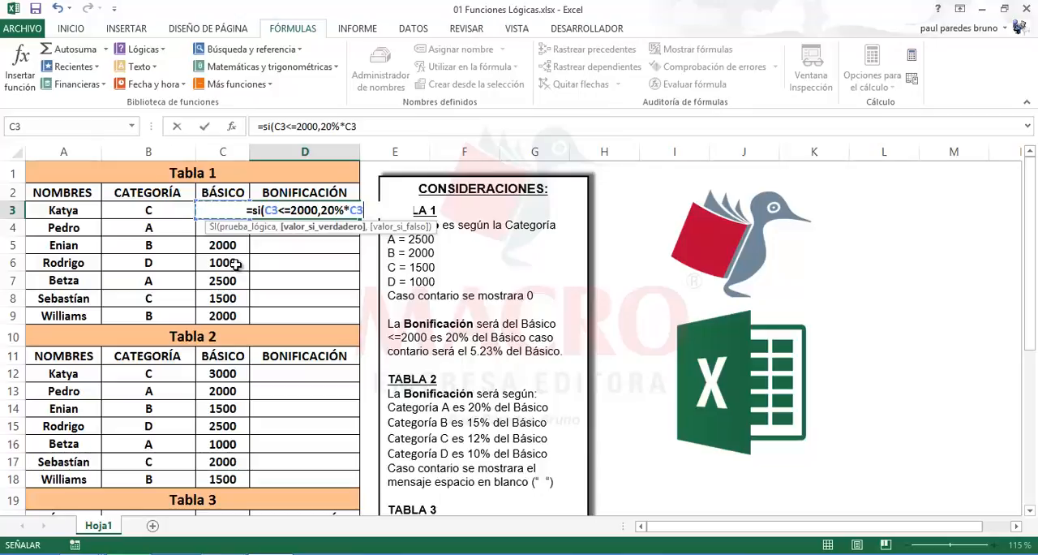
pyautogui.write(',')
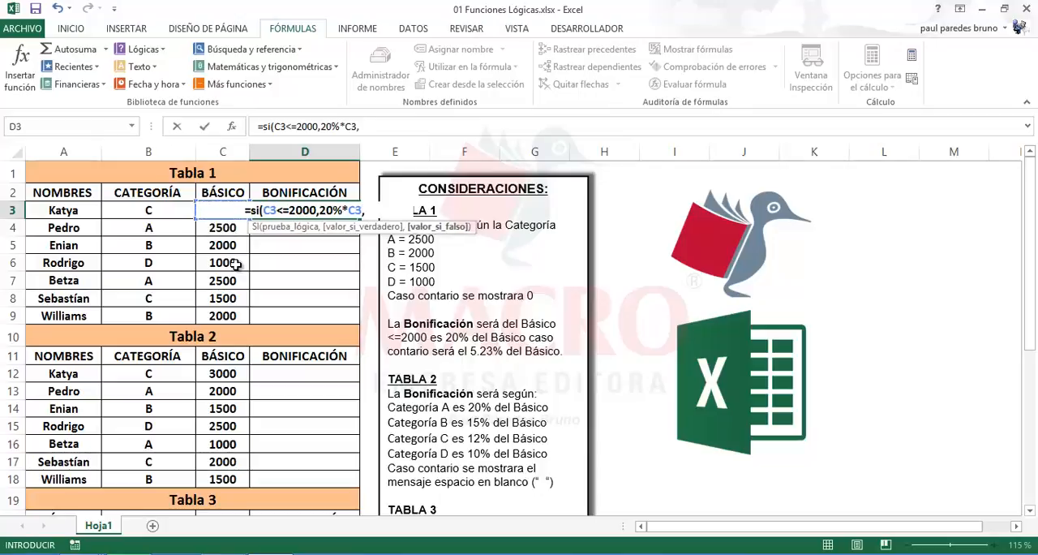
pyautogui.write('5.23%')
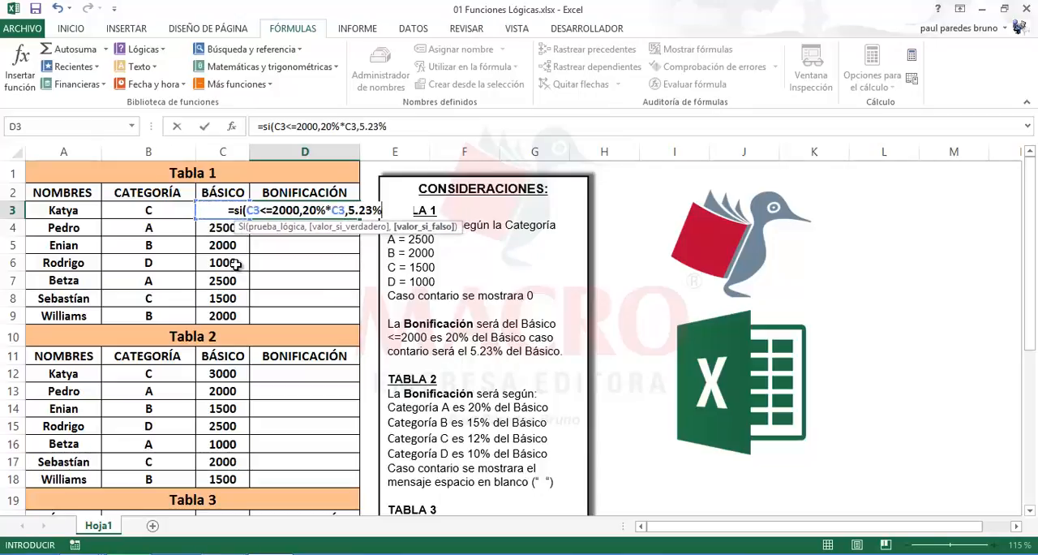
pyautogui.write('*')
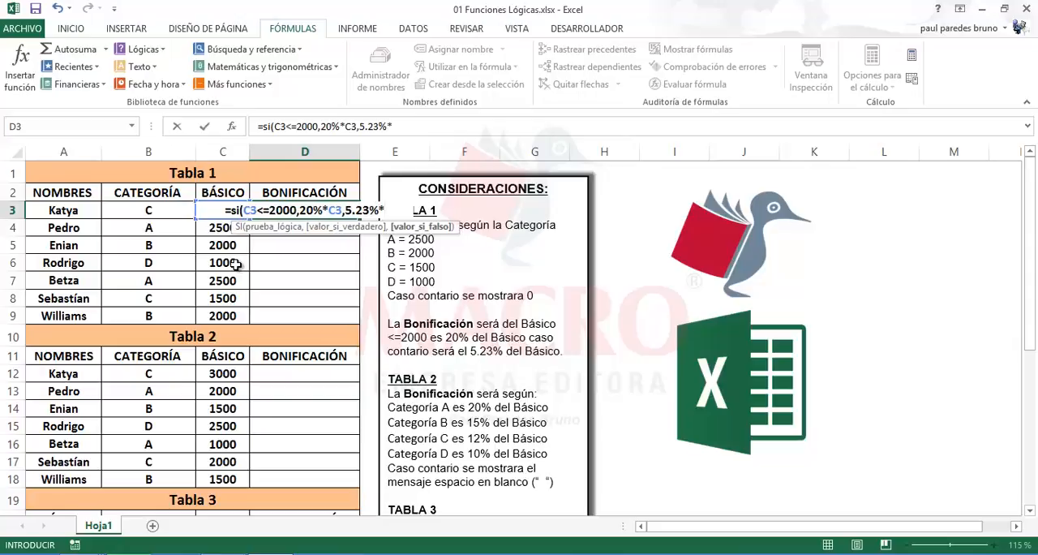
pyautogui.write('c3')
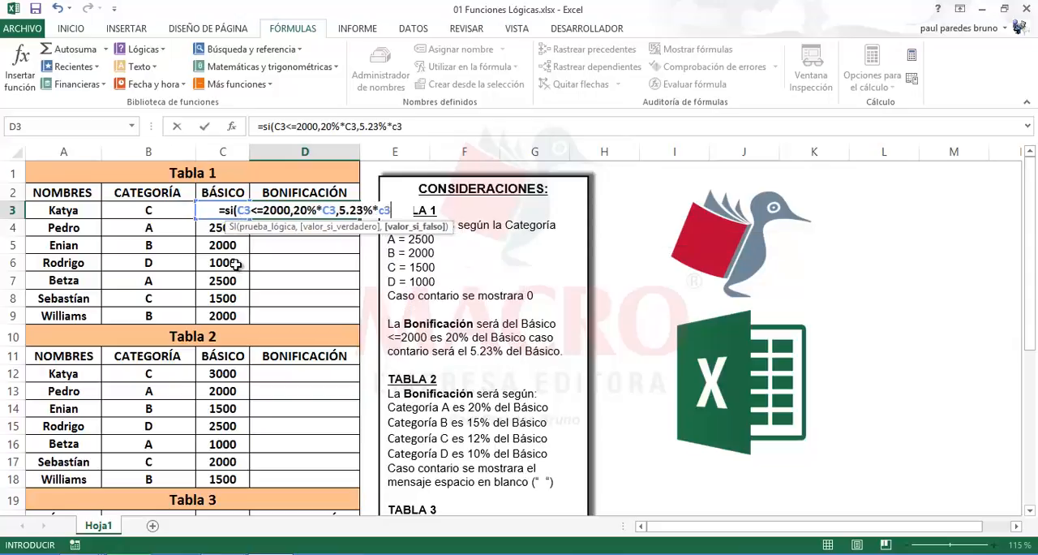
pyautogui.write(')')
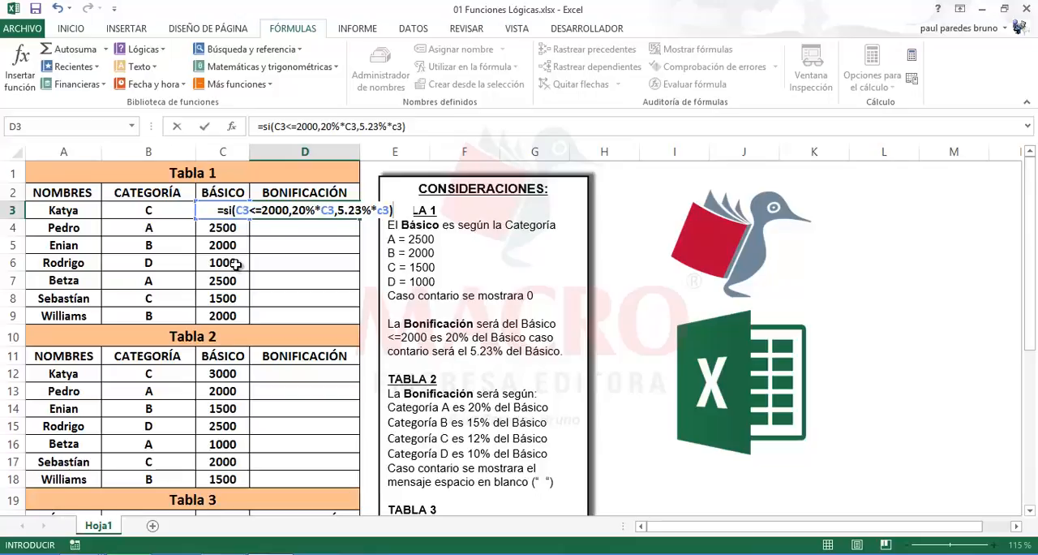
pyautogui.press('Return')
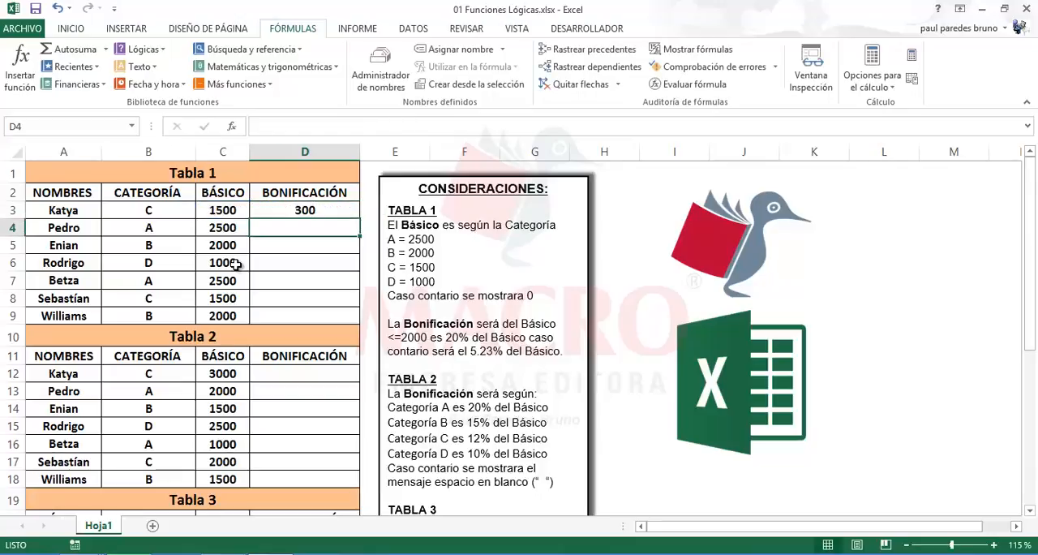
# Copy the Bonificación formula from D3 down through D9 and reduce the filled cells to zero decimal places
pyautogui.click(293, 211)
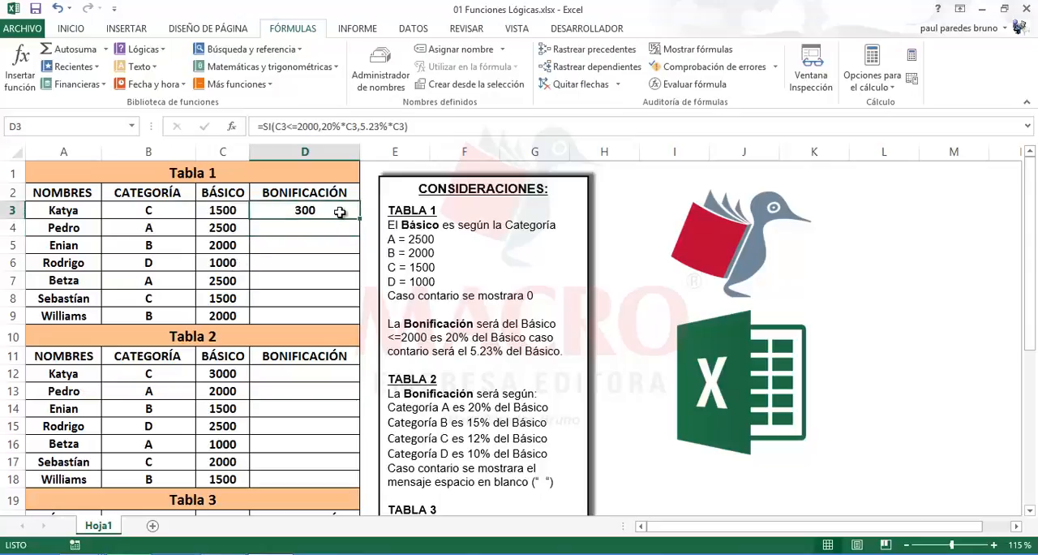
pyautogui.moveTo(358, 216); pyautogui.dragTo(362, 325)
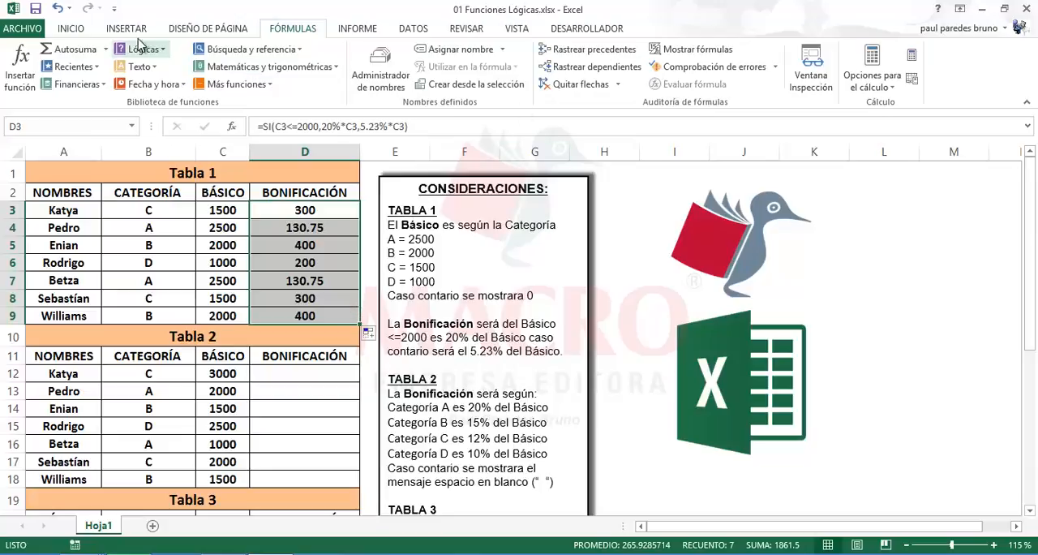
pyautogui.click(77, 29)
pyautogui.click(532, 78)
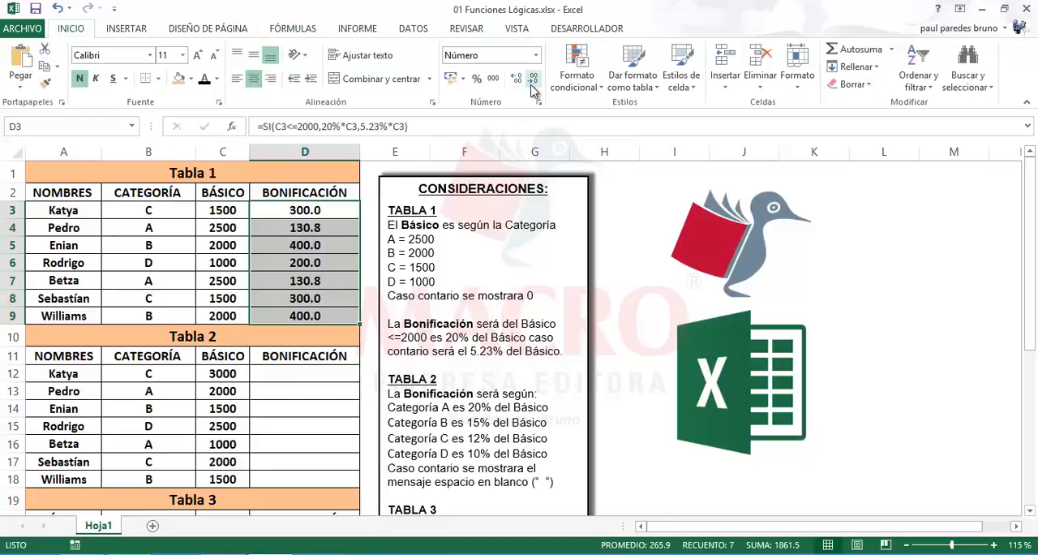
pyautogui.click(532, 79)
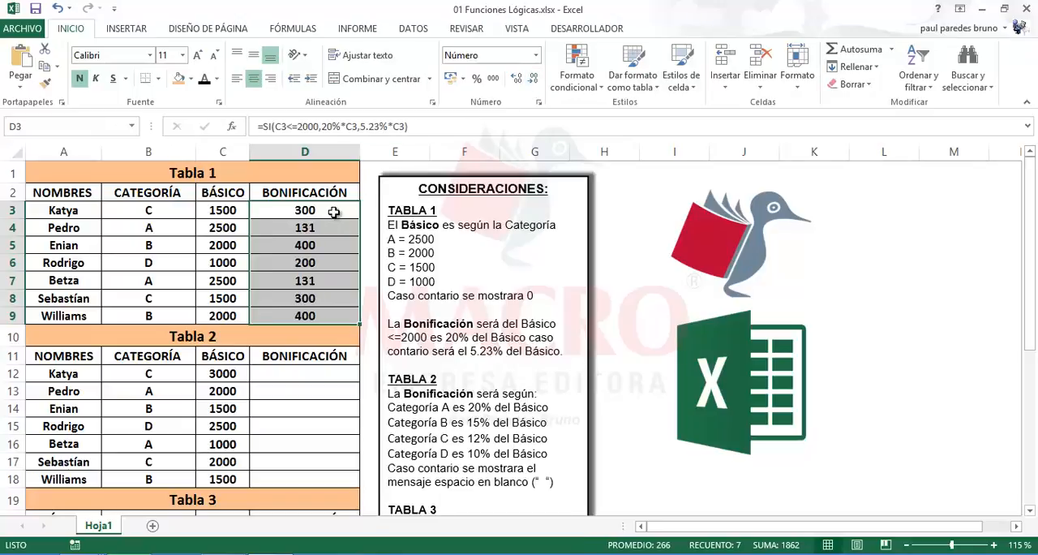
# Review the copied Bonificación formulas in column D of Tabla 1 and the Básico formula in C3
pyautogui.click(316, 313)
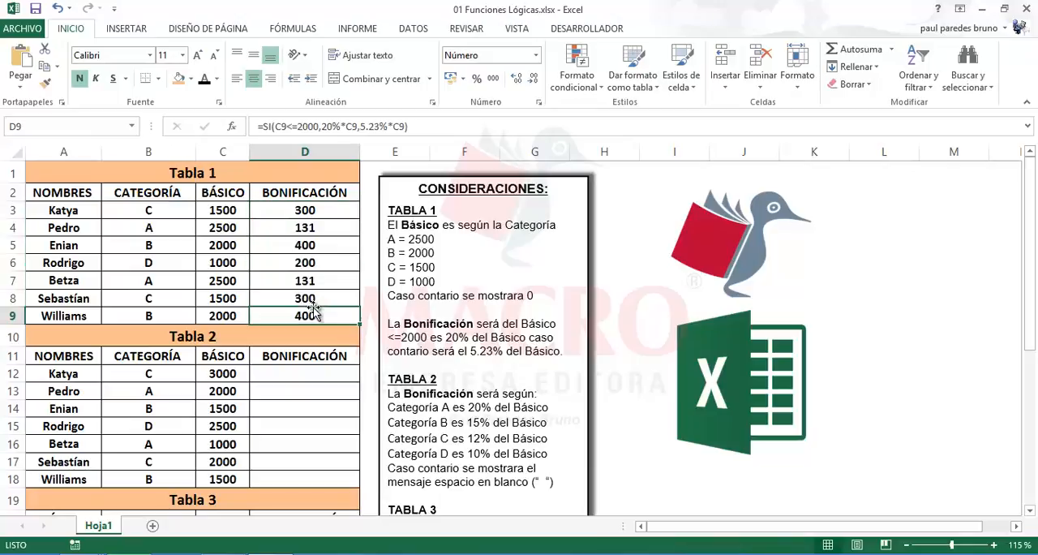
pyautogui.click(287, 294)
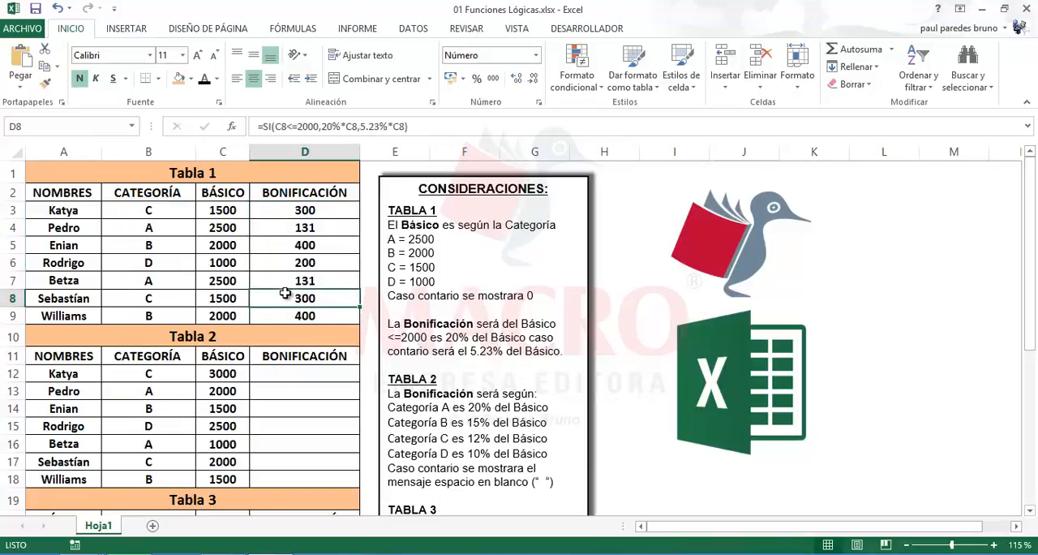
pyautogui.doubleClick(305, 212)
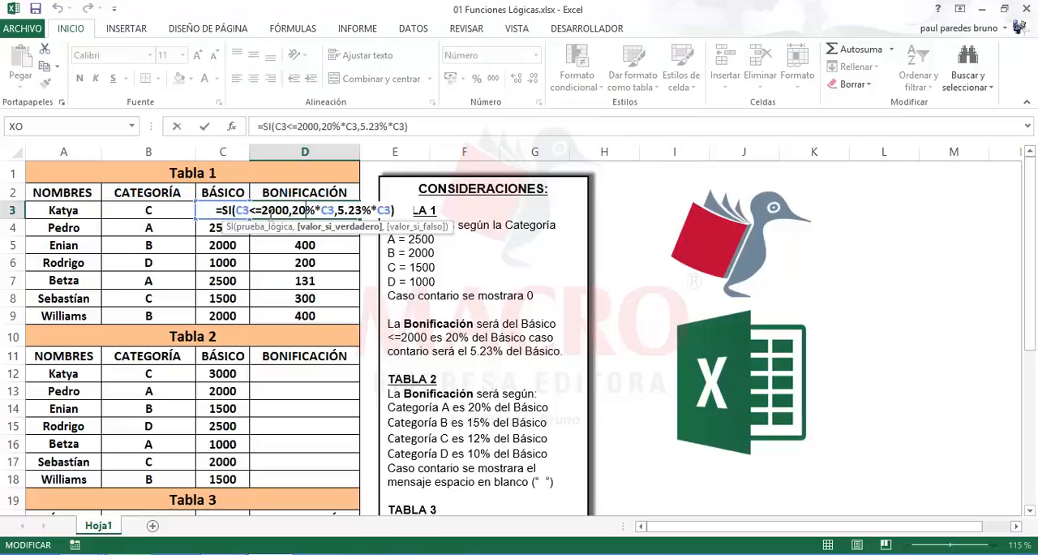
pyautogui.click(290, 256)
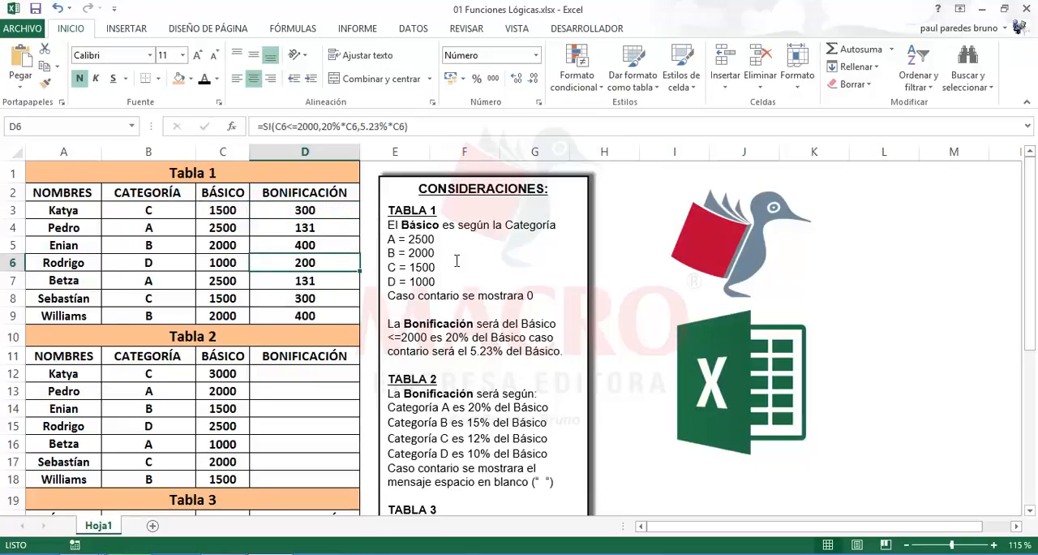
pyautogui.click(886, 217)
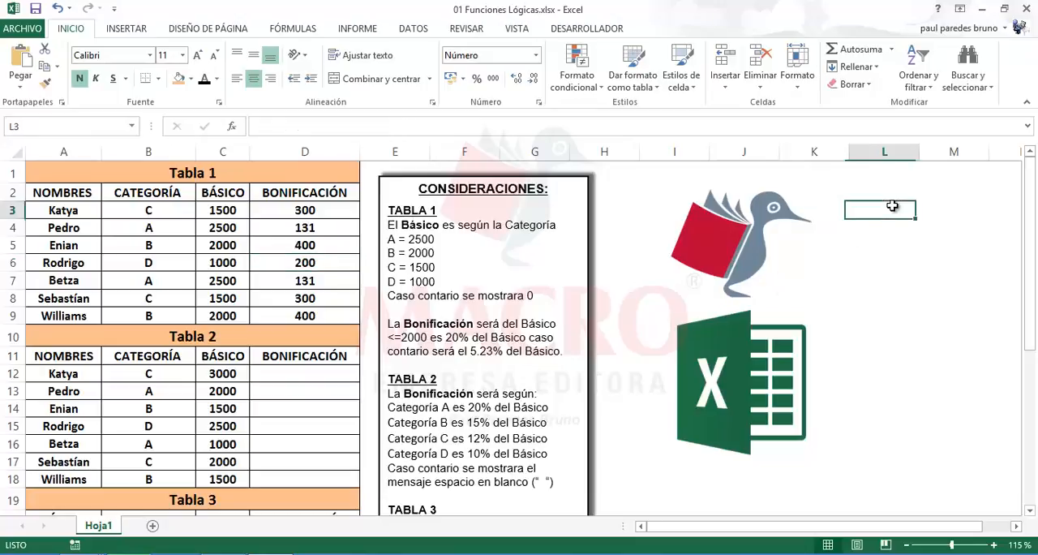
pyautogui.click(223, 213)
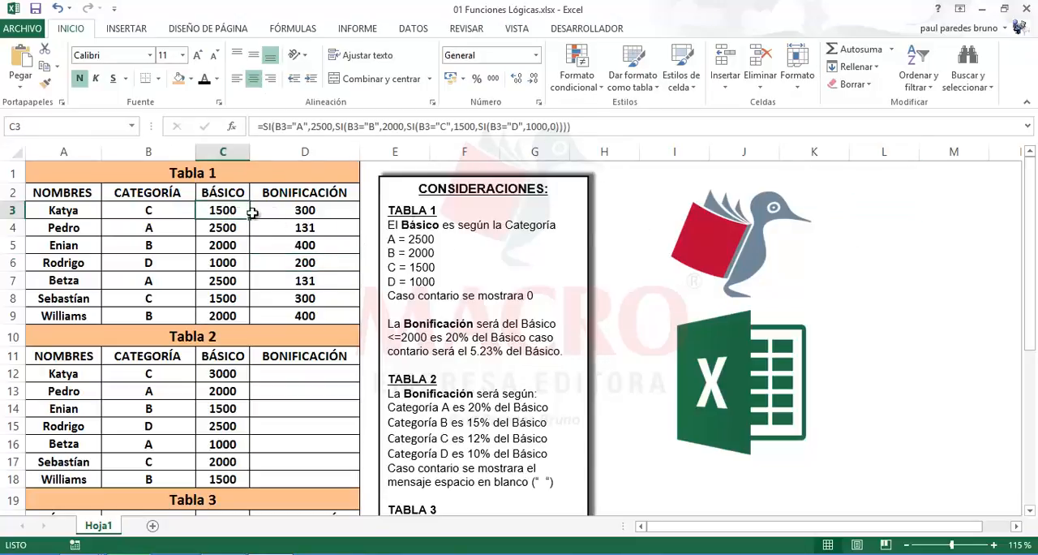
pyautogui.click(300, 212)
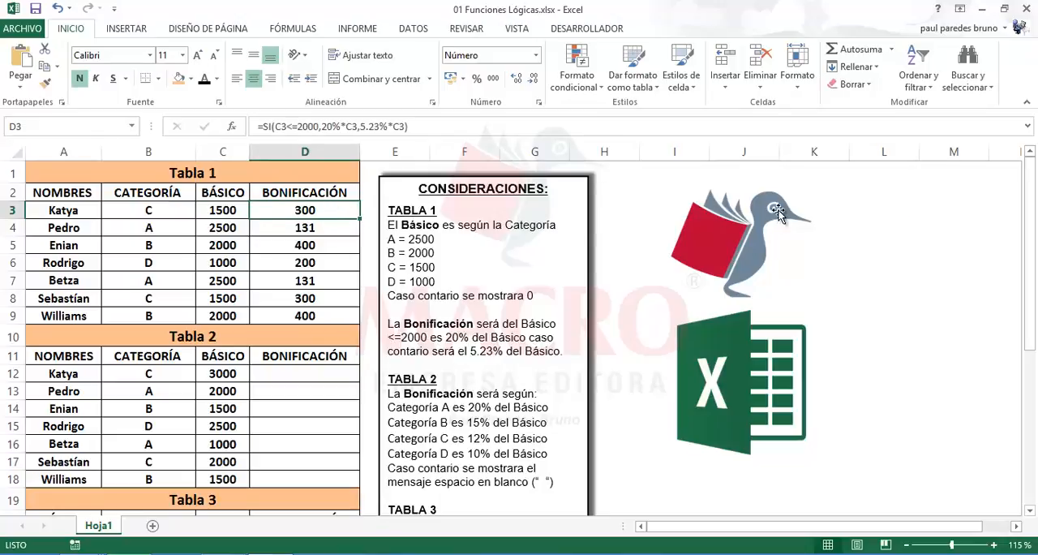
# Enter the check formula =C3*20% in cell L2 to verify the Bonificación in D3
pyautogui.click(866, 201)
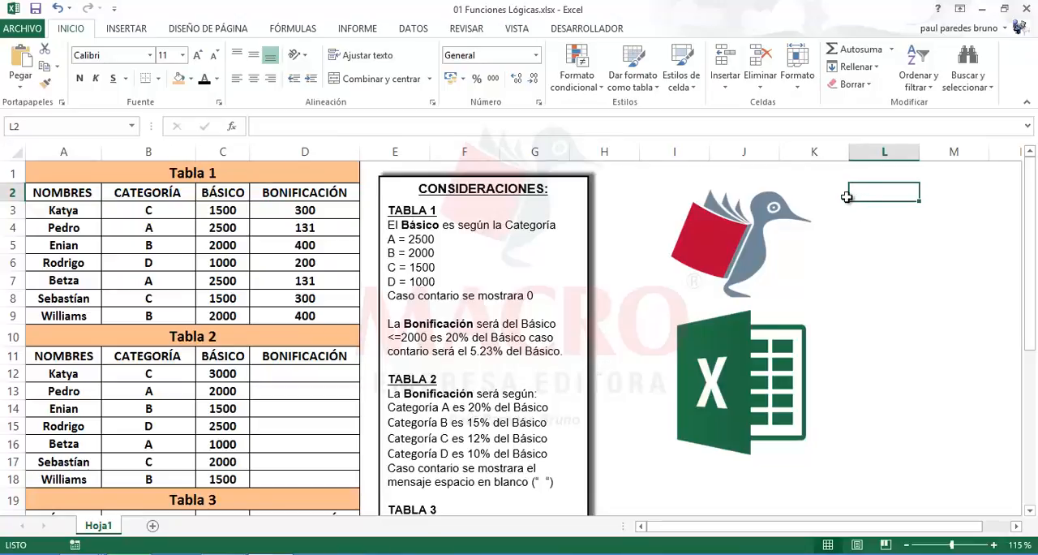
pyautogui.write('=')
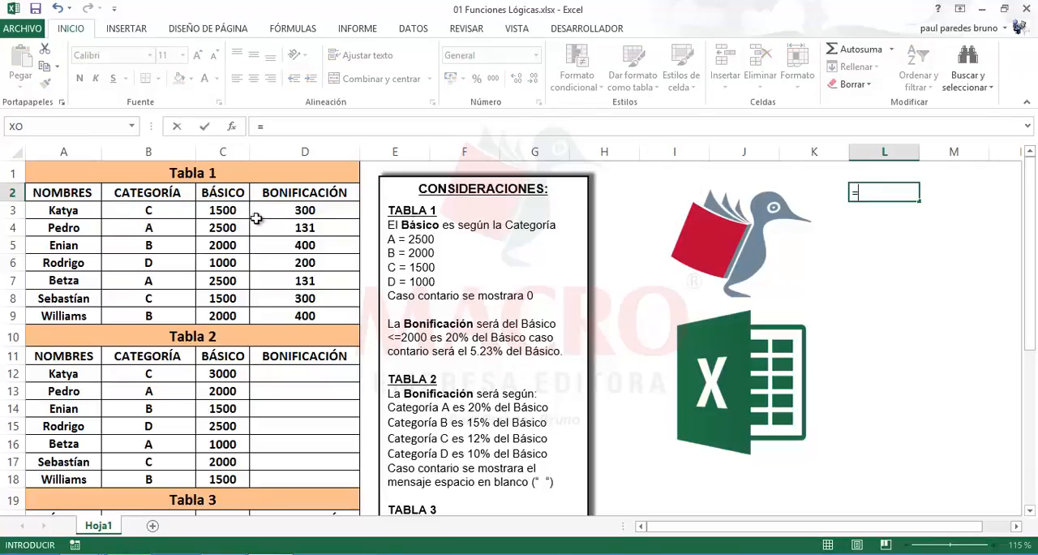
pyautogui.click(220, 212)
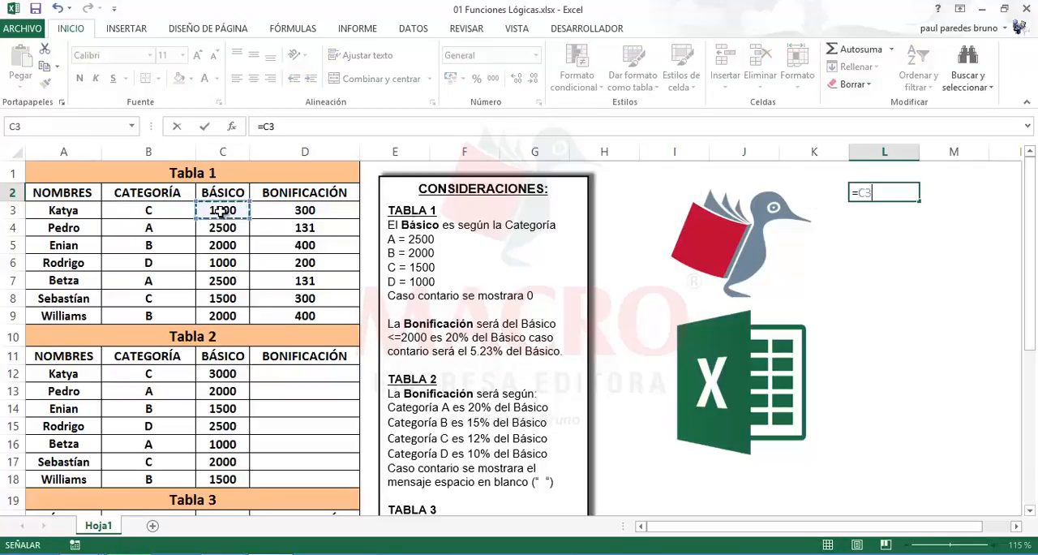
pyautogui.write('*')
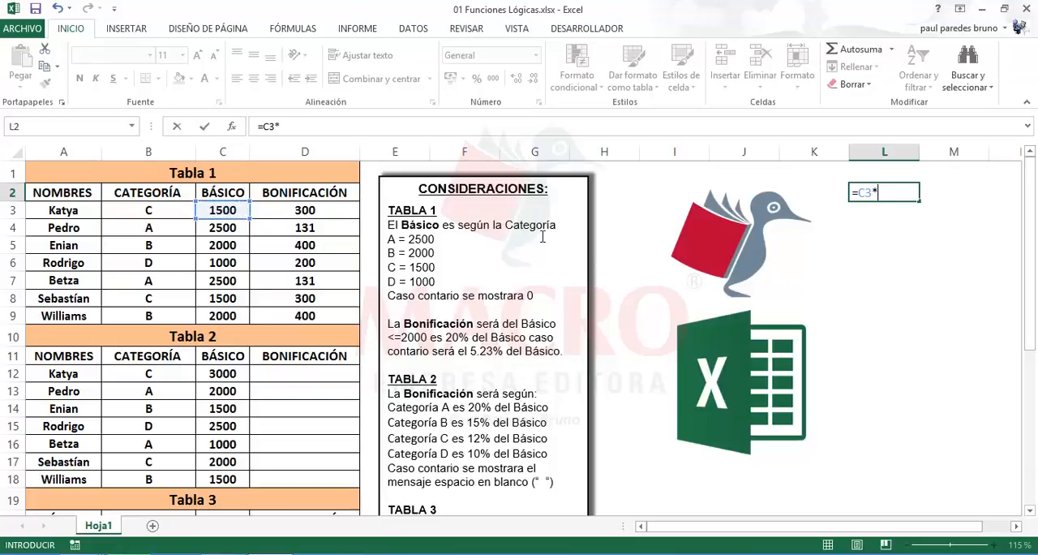
pyautogui.write('20%')
pyautogui.press('Return')
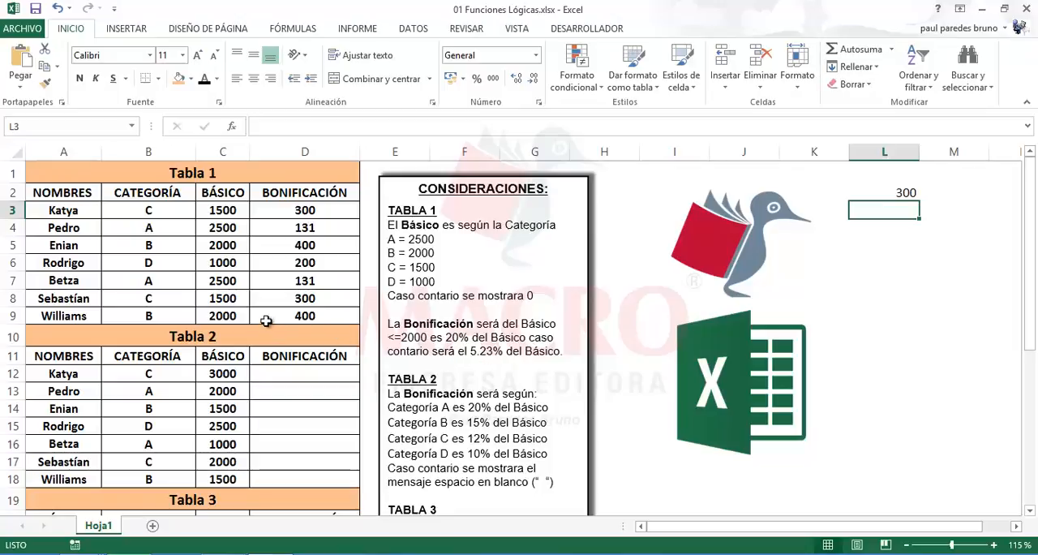
# Enter the check formula =C7*5.23% in cell L3 to verify the Bonificación in D7
pyautogui.click(233, 278)
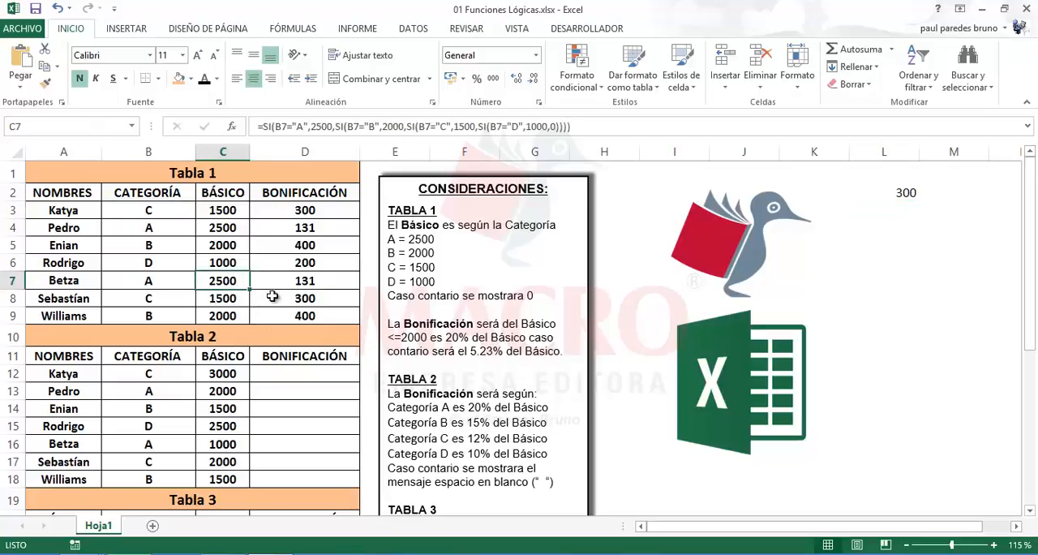
pyautogui.click(903, 207)
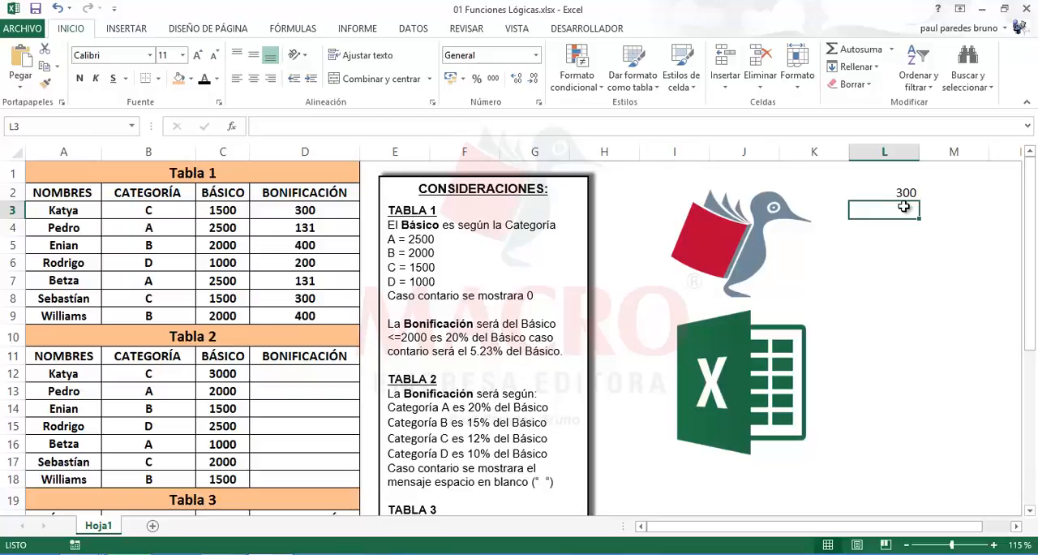
pyautogui.write('=')
pyautogui.click(232, 280)
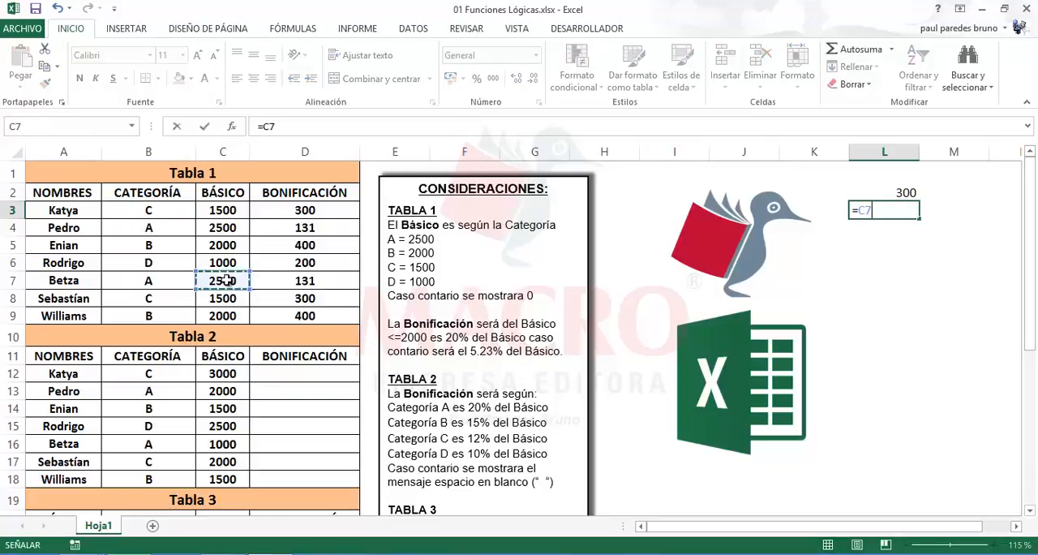
pyautogui.write('*')
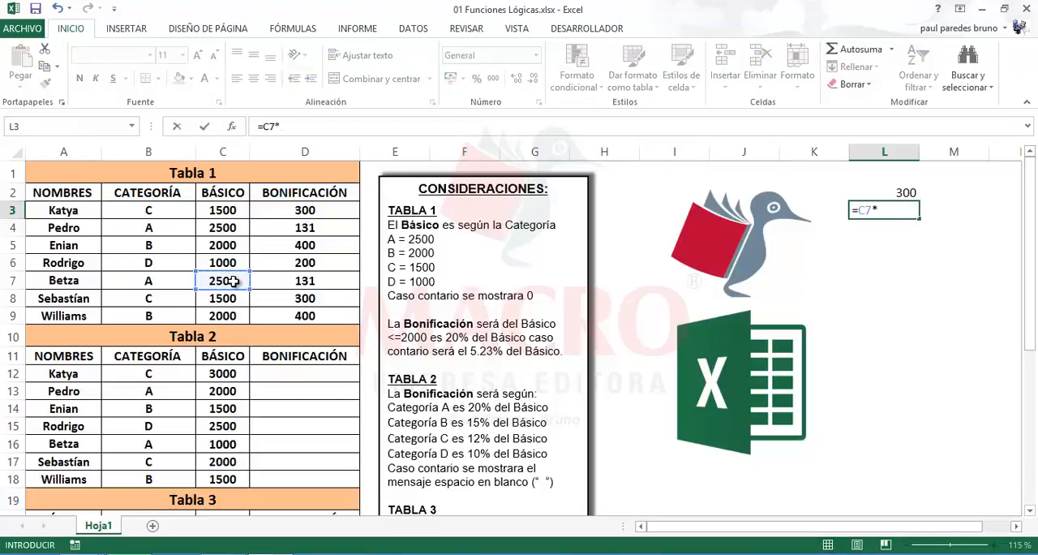
pyautogui.write('5.23%')
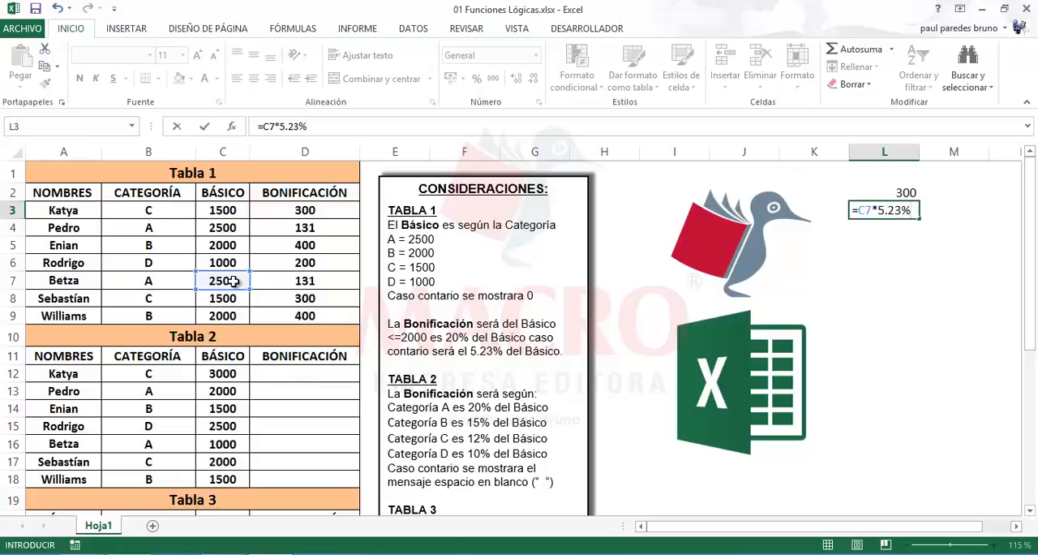
pyautogui.press('Return')
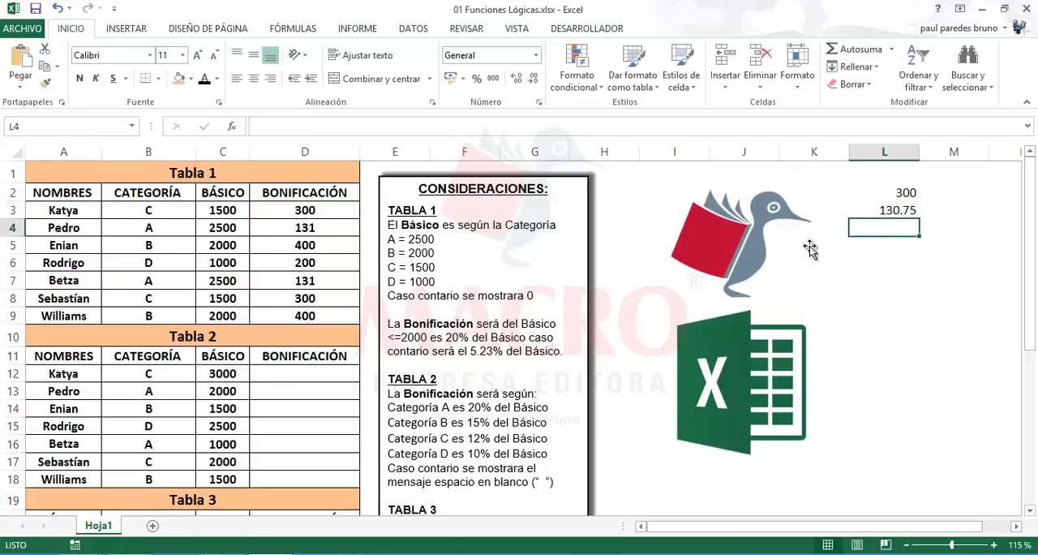
# Reduce the check result in L3 to zero decimal places
pyautogui.click(874, 211)
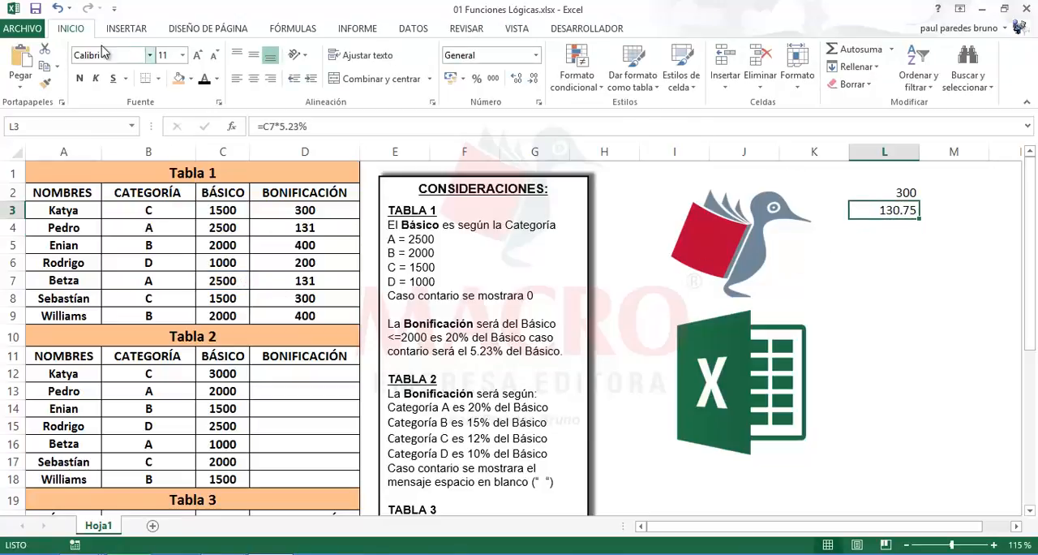
pyautogui.click(534, 80)
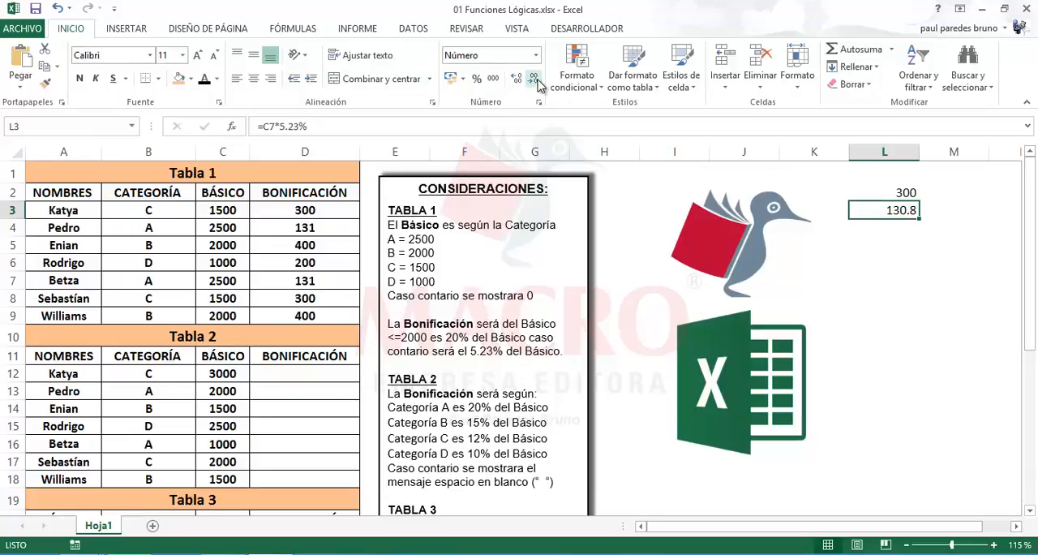
pyautogui.click(535, 81)
pyautogui.click(892, 260)
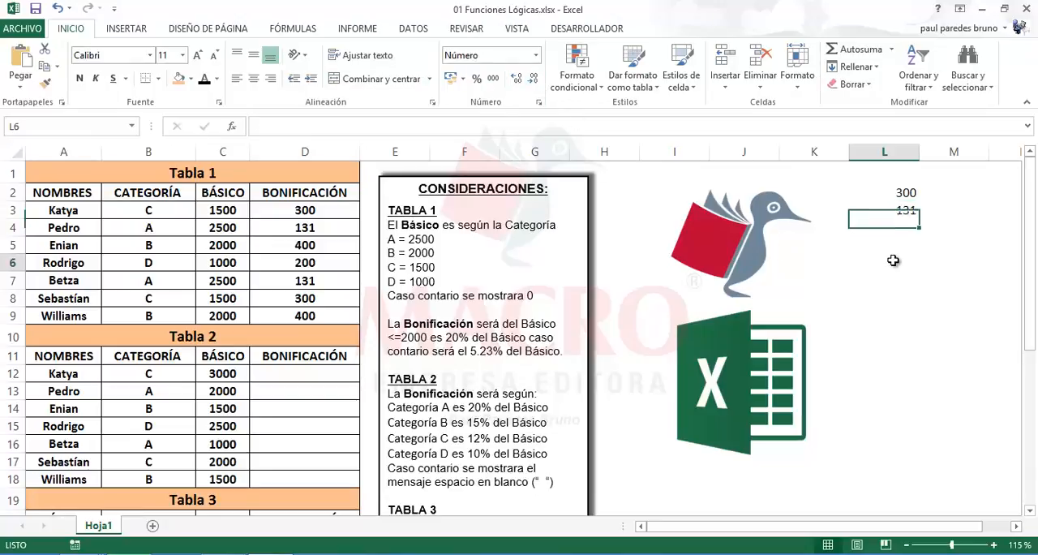
# Highlight the verified Bonificación cells D3 and D7 with the orange fill colour
pyautogui.click(334, 286)
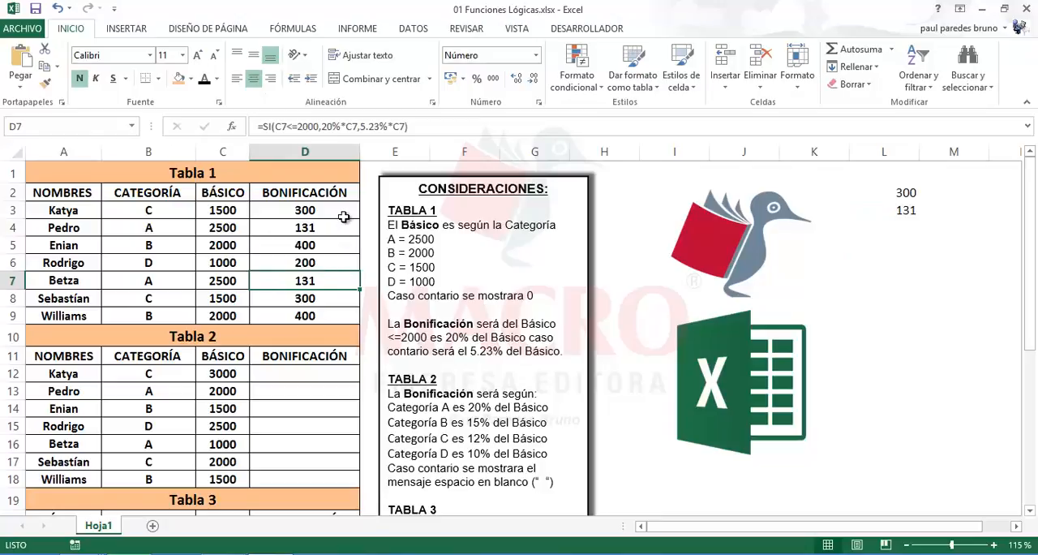
pyautogui.keyDown('ctrl'); pyautogui.click(342, 212); pyautogui.keyUp('ctrl')
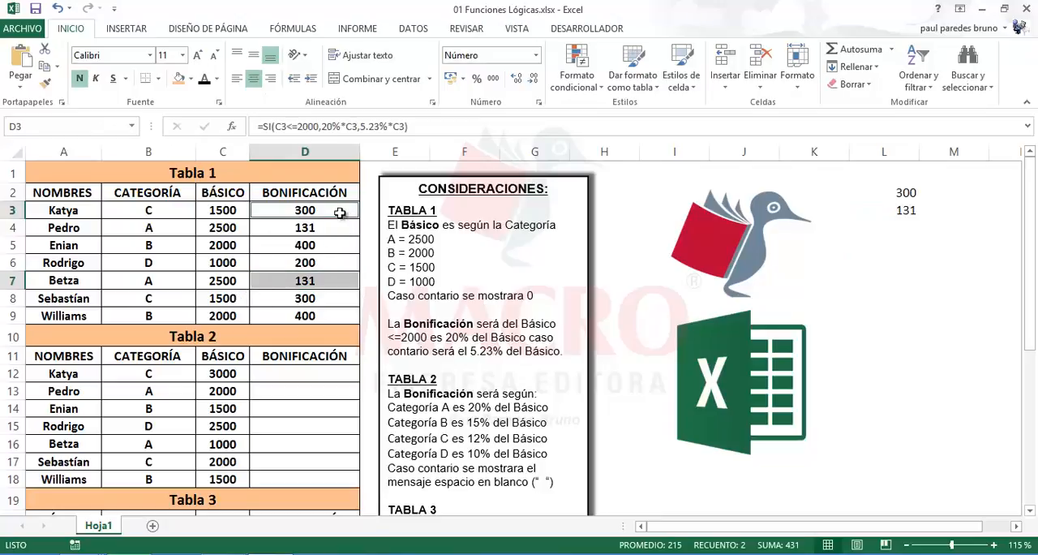
pyautogui.moveTo(340, 213)
pyautogui.mouseDown()
pyautogui.moveTo(336, 320)
pyautogui.moveTo(337, 215)
pyautogui.mouseUp()
pyautogui.keyDown('ctrl'); pyautogui.click(326, 279); pyautogui.keyUp('ctrl')
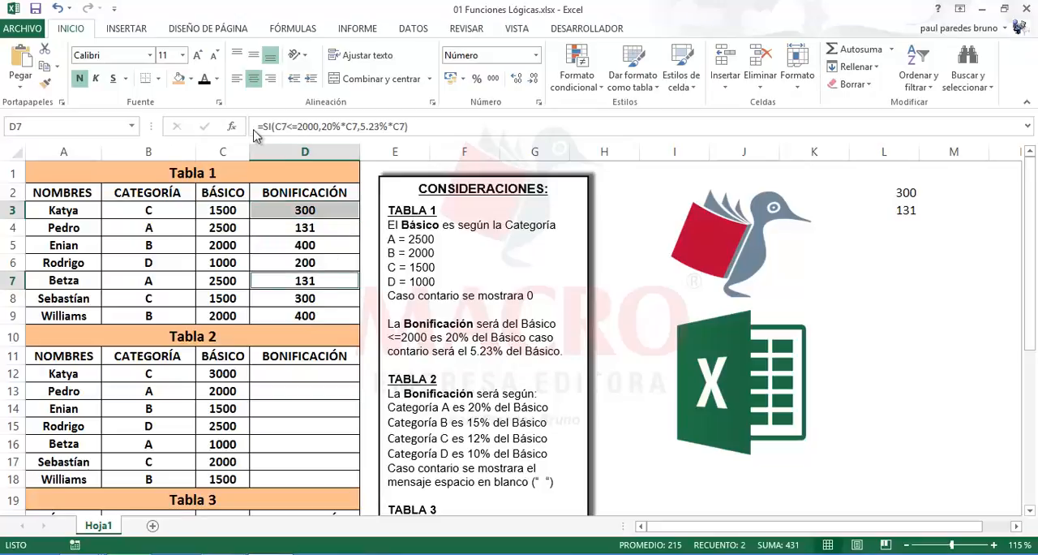
pyautogui.click(179, 78)
pyautogui.click(277, 392)
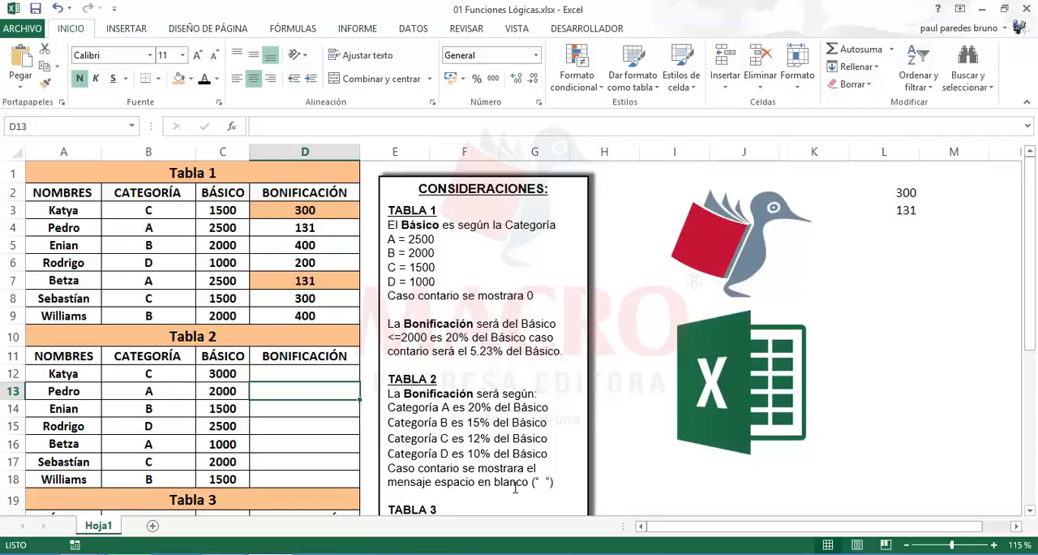
# Start an SI formula in D12 for the Bonificación of Tabla 2 with the logical test B12="A"
pyautogui.click(319, 372)
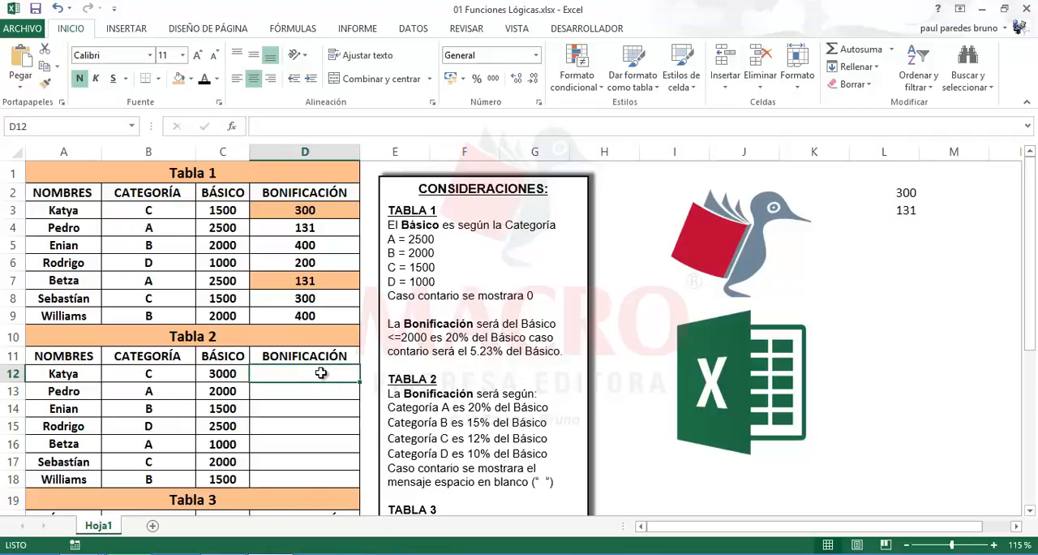
pyautogui.write('=si(')
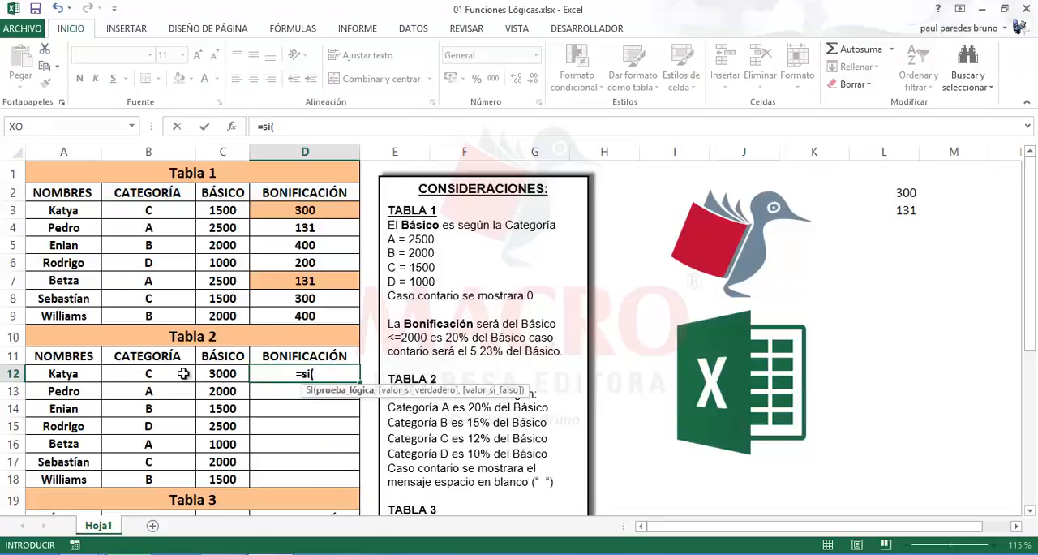
pyautogui.click(170, 376)
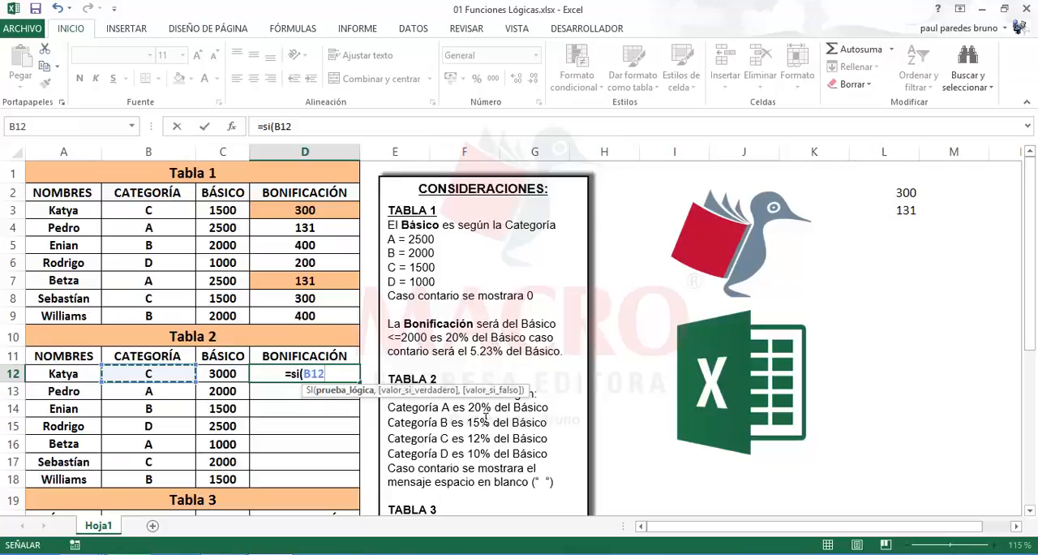
pyautogui.write('="')
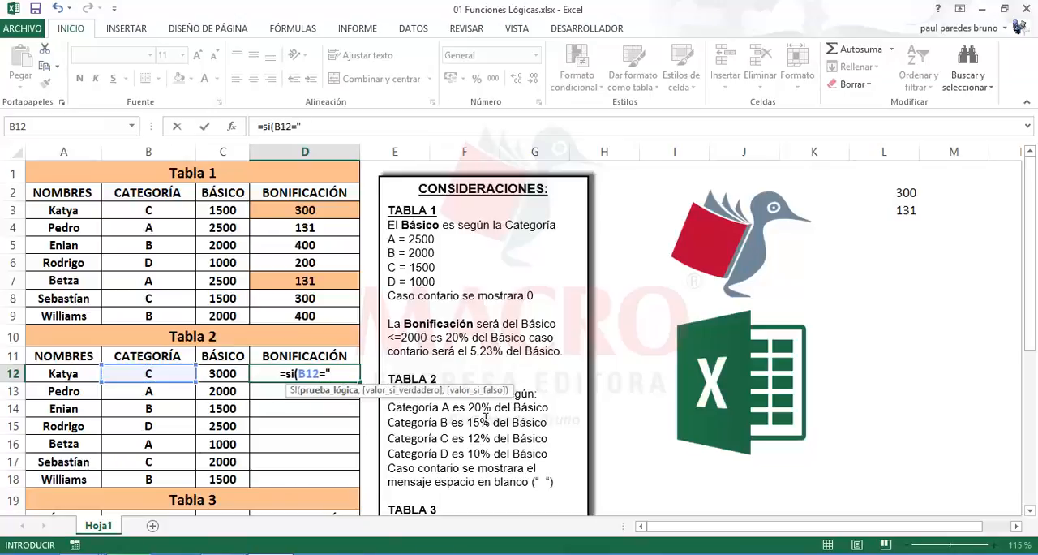
pyautogui.write('A"')
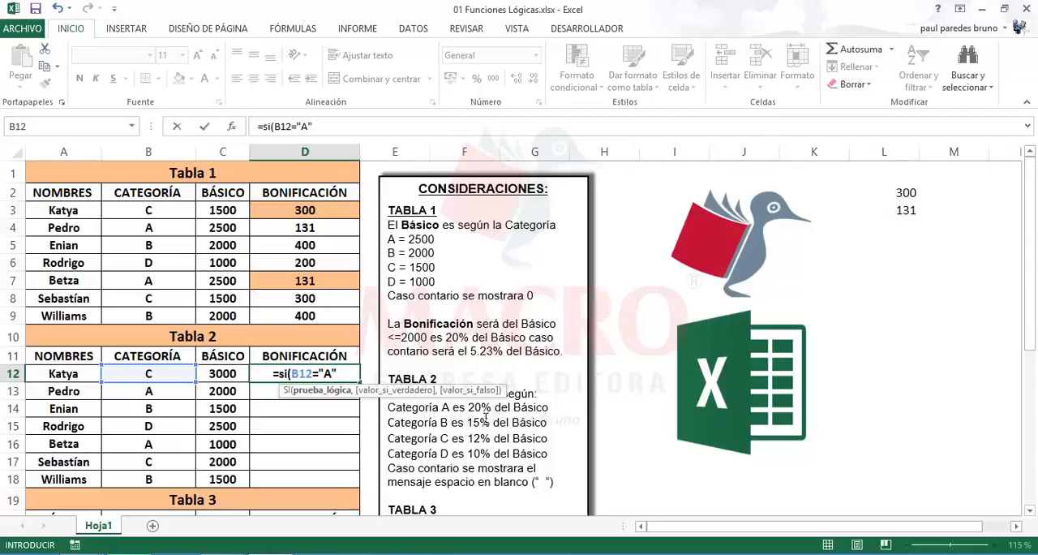
pyautogui.write(',2')
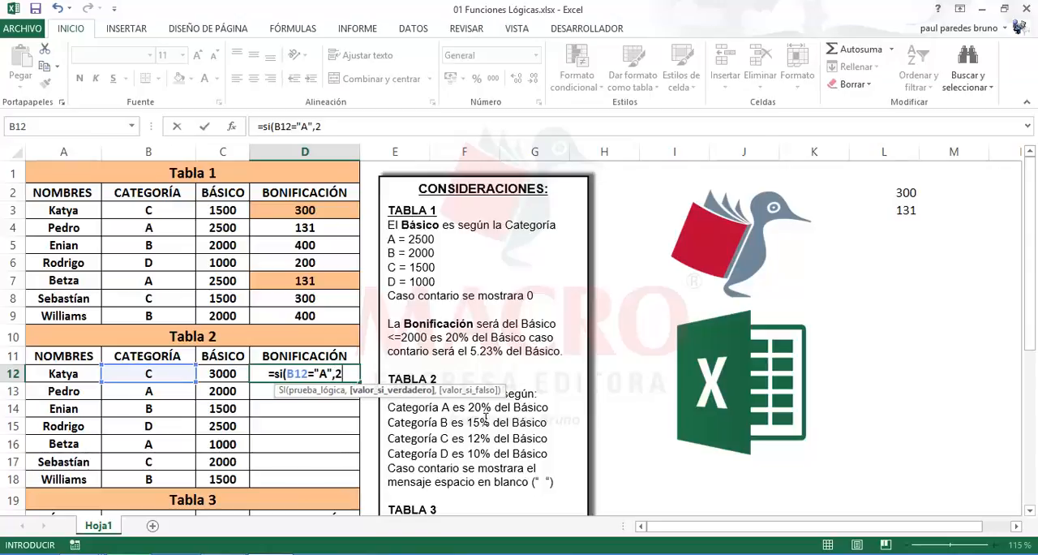
pyautogui.write('0%')
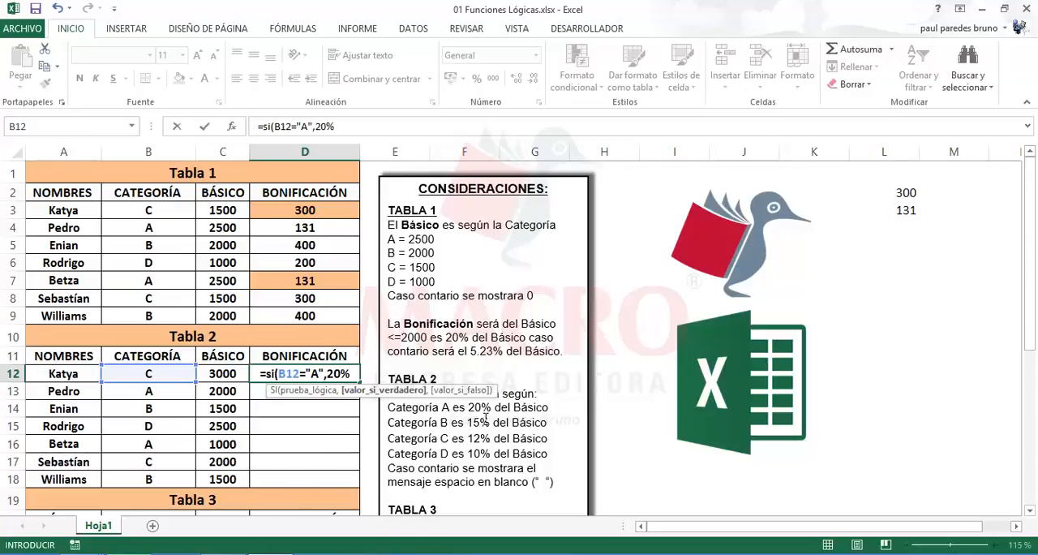
pyautogui.write('*')
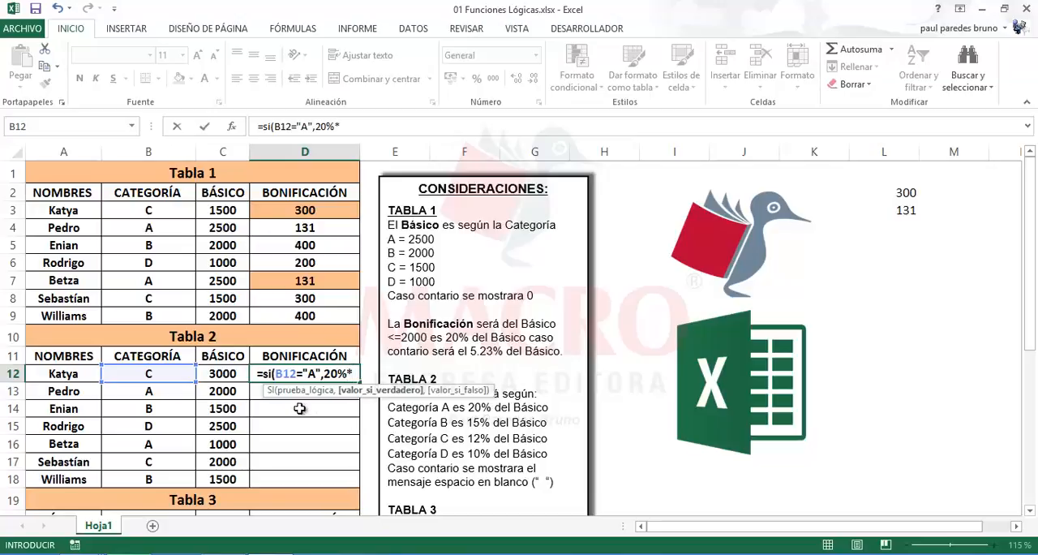
# Add 20%*C12 as the true value of the D12 formula and continue to its false-value argument
pyautogui.click(231, 378)
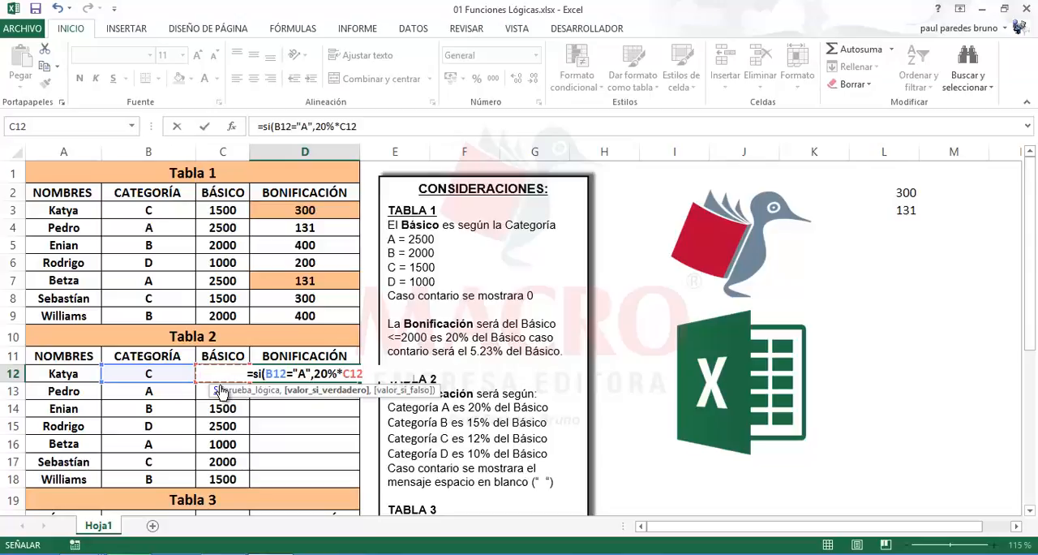
pyautogui.write(',')
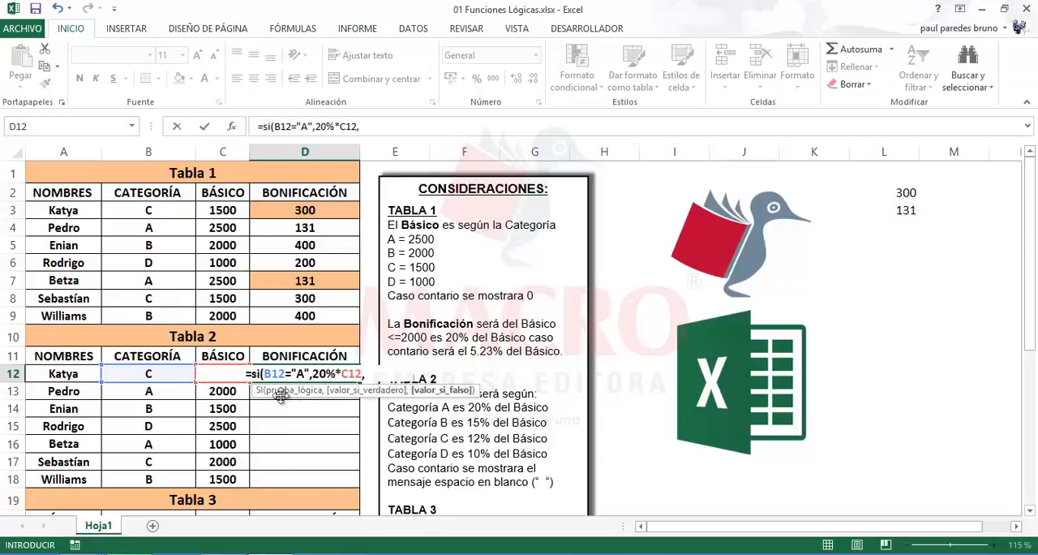
# Duplicate the B12="A",20%*C12, fragment at the end of the D12 formula as its false-value argument
pyautogui.click(369, 129)
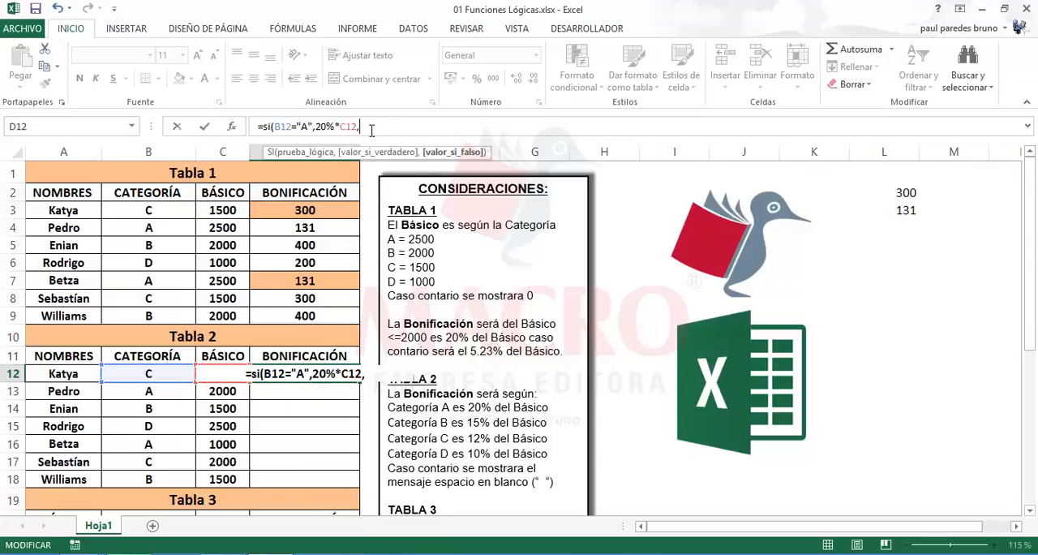
pyautogui.doubleClick(281, 128)
pyautogui.moveTo(282, 133); pyautogui.dragTo(278, 133)
pyautogui.hotkey('ctrl', 'c')
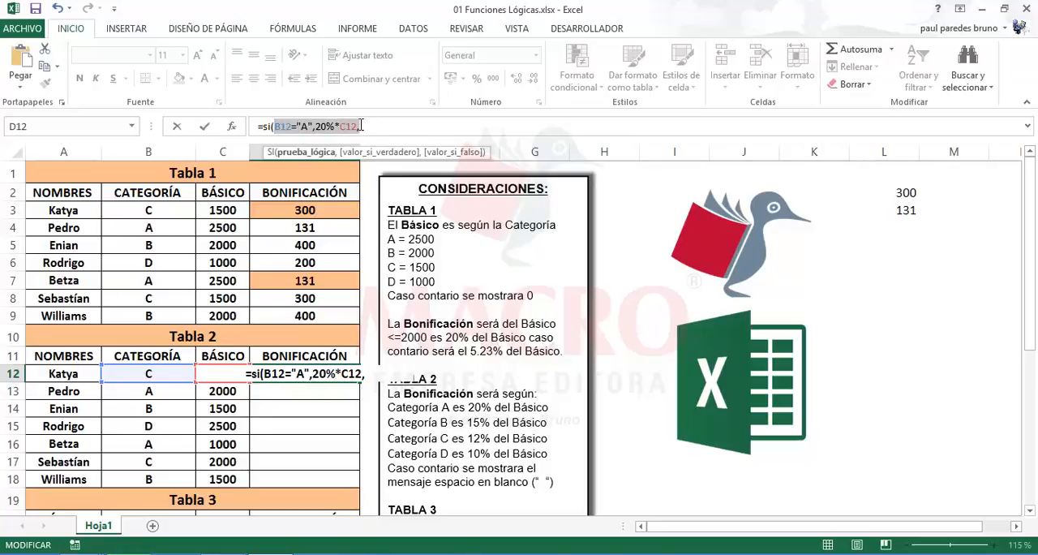
pyautogui.click(363, 128)
pyautogui.hotkey('ctrl', 'v')
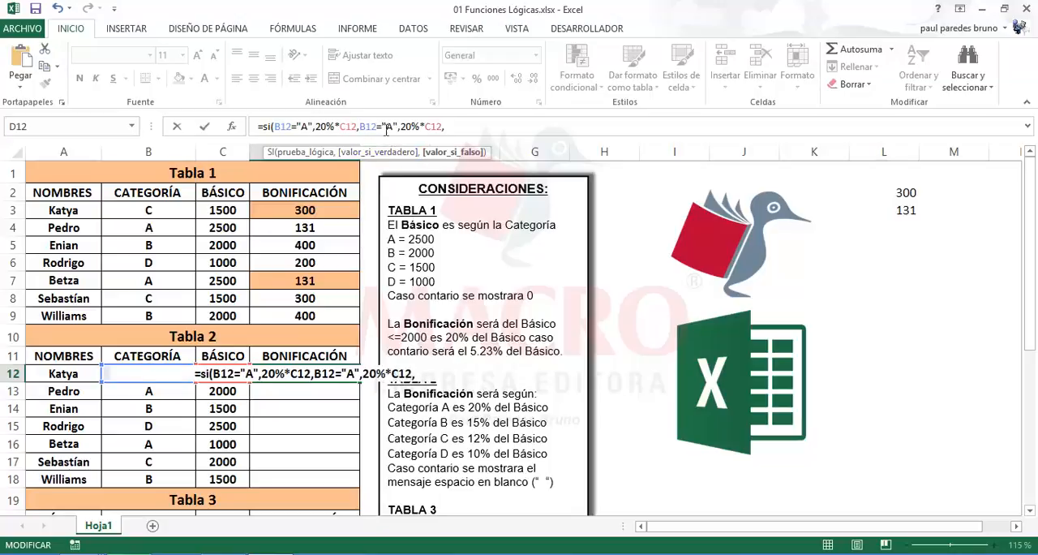
# Change the duplicated fragment in the D12 formula to B12="B",15%*C12
pyautogui.click(387, 127)
pyautogui.write('B')
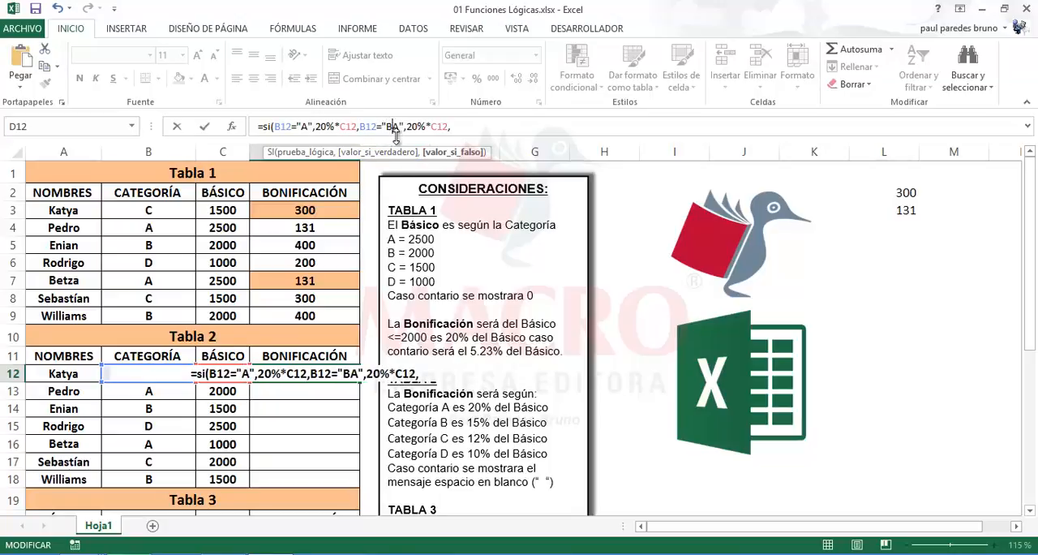
pyautogui.press('Delete')
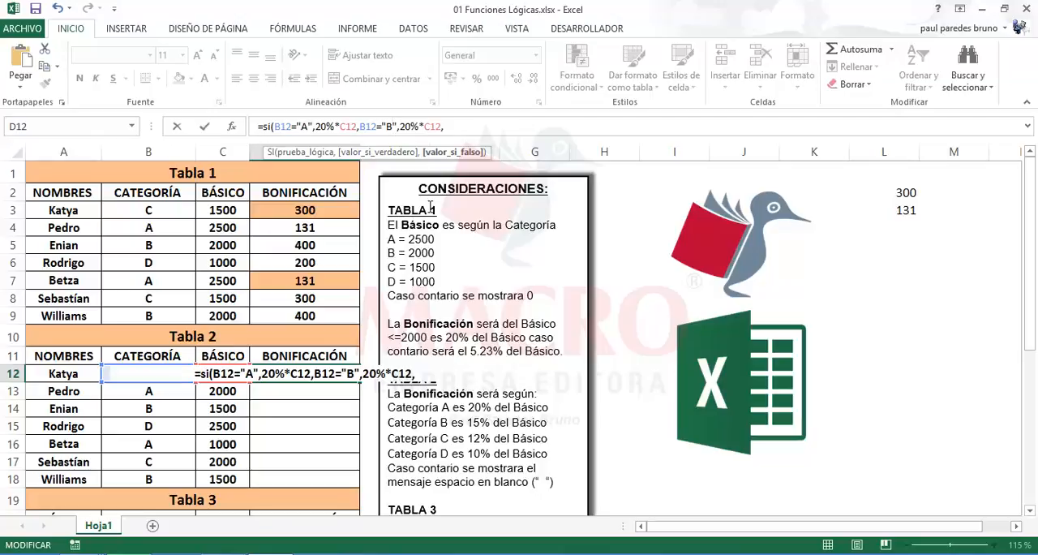
pyautogui.click(406, 127)
pyautogui.press('Delete')
pyautogui.write('15')
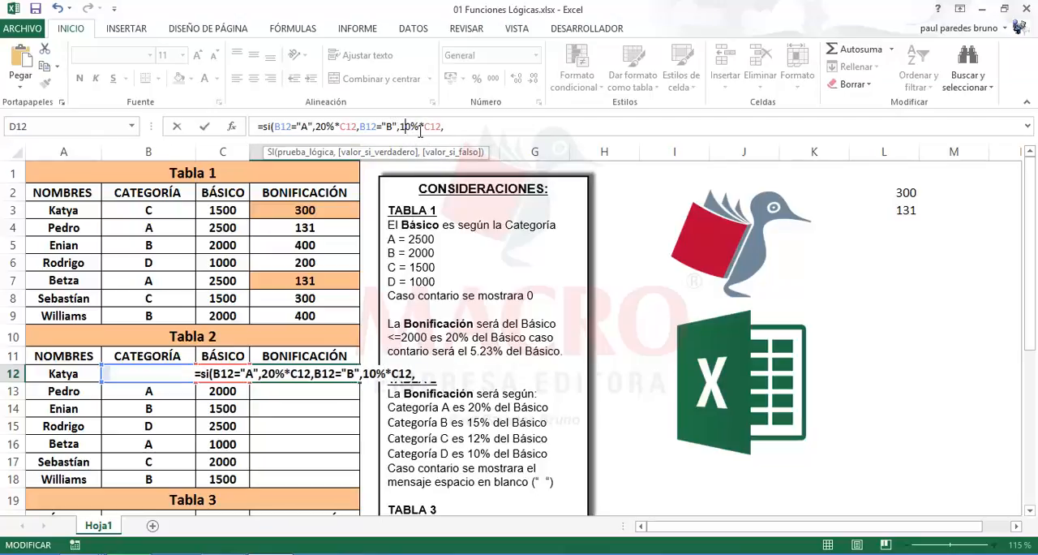
pyautogui.press('Delete')
# Append another copy of the fragment to the D12 formula and change its tested category to "C"
pyautogui.click(461, 127)
pyautogui.hotkey('ctrl', 'v')
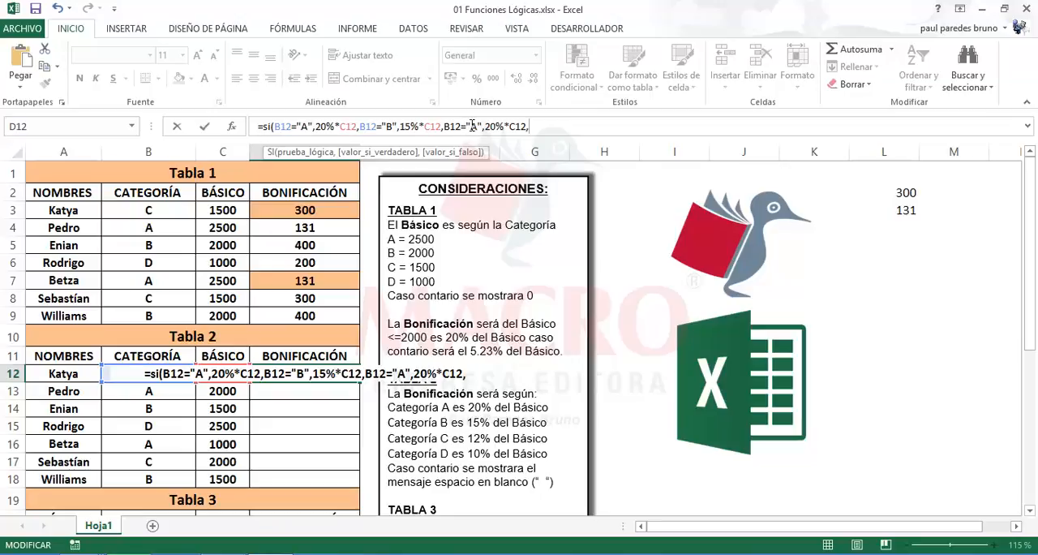
pyautogui.doubleClick(475, 126)
pyautogui.write('C')
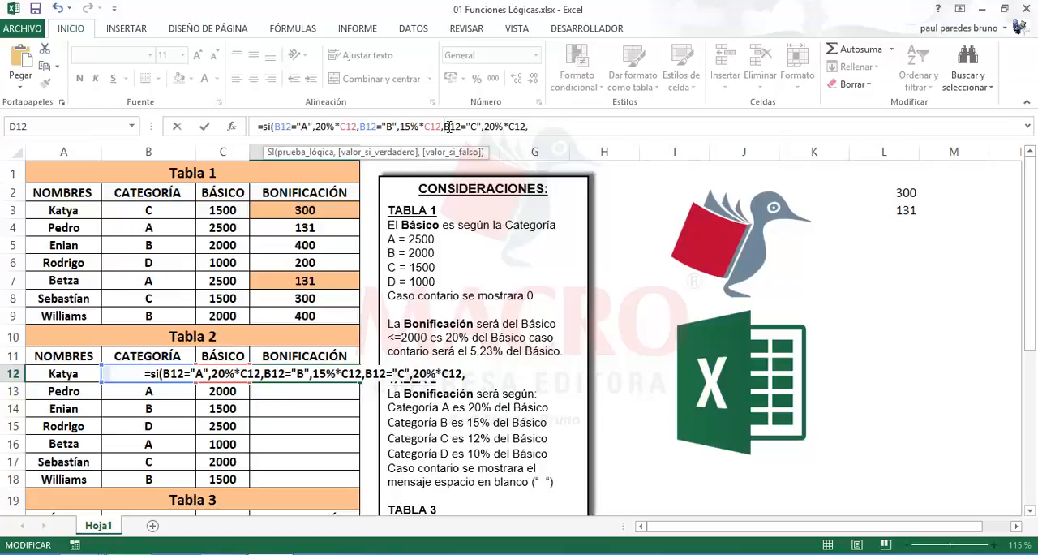
# Insert nested SI( functions before the B12="C" and B12="B" tests in the D12 formula
pyautogui.click(443, 127)
pyautogui.write('si')
pyautogui.press('Tab')
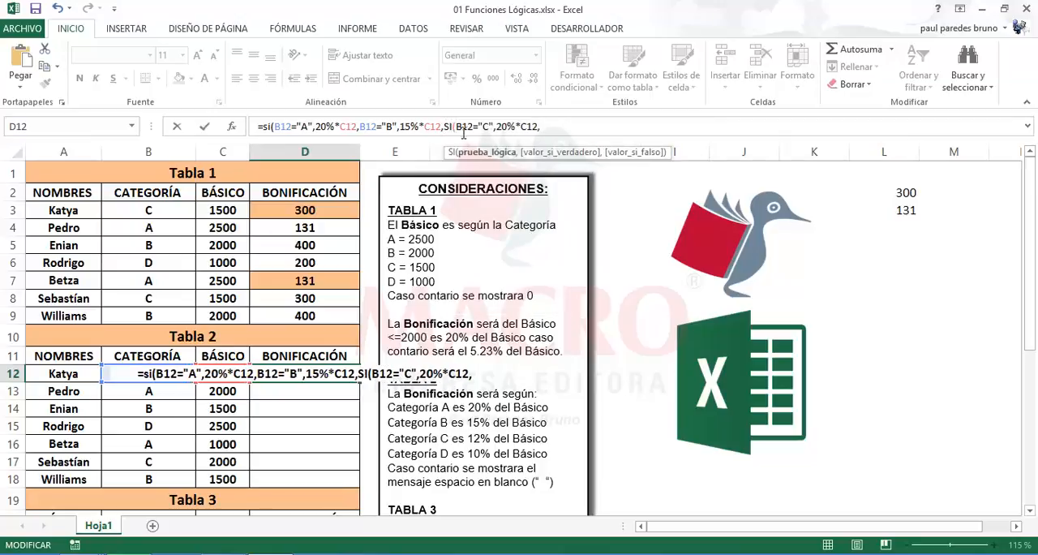
pyautogui.click(363, 127)
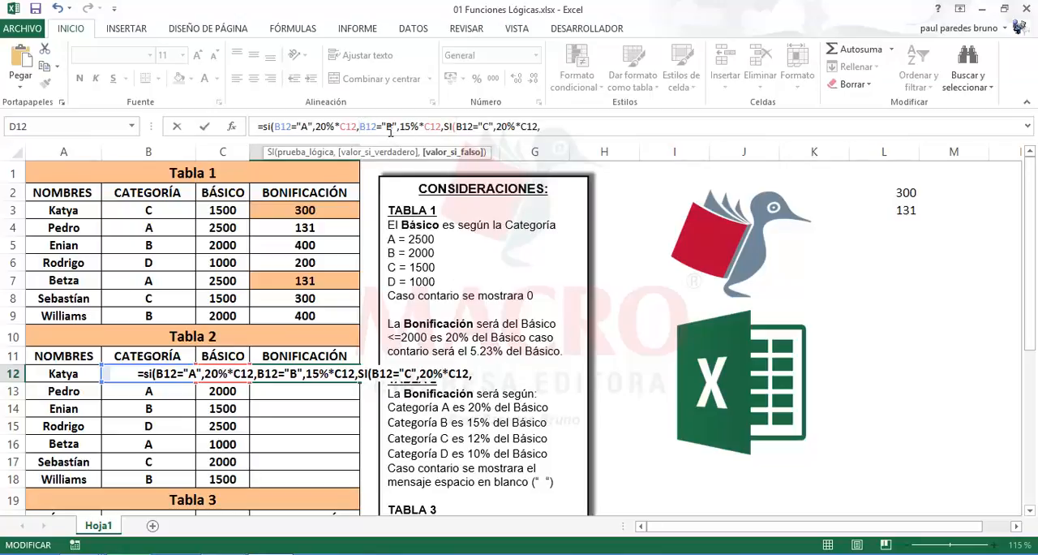
pyautogui.write('si')
pyautogui.press('Tab')
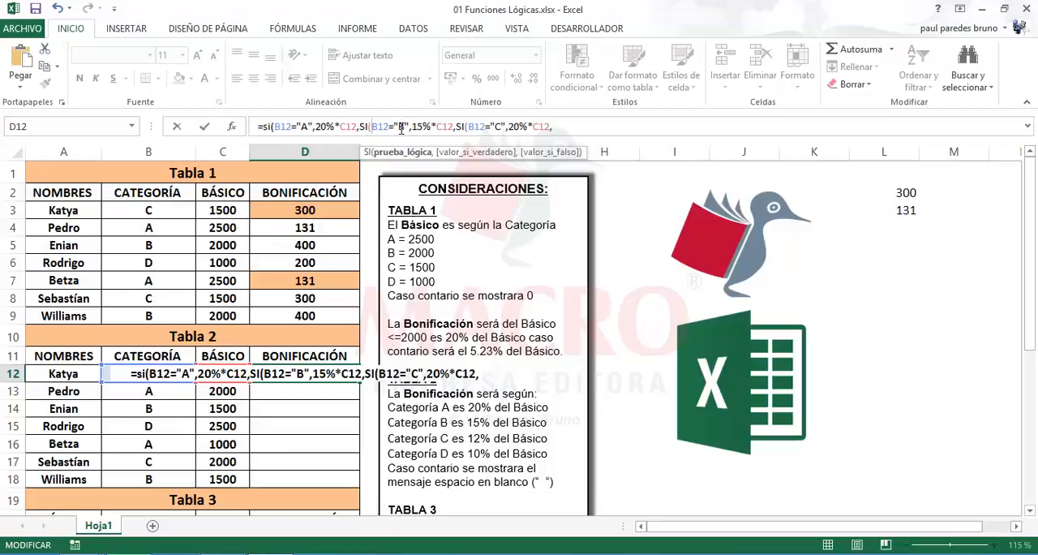
# Set the percentage for category C in the D12 formula to 12%
pyautogui.click(508, 127)
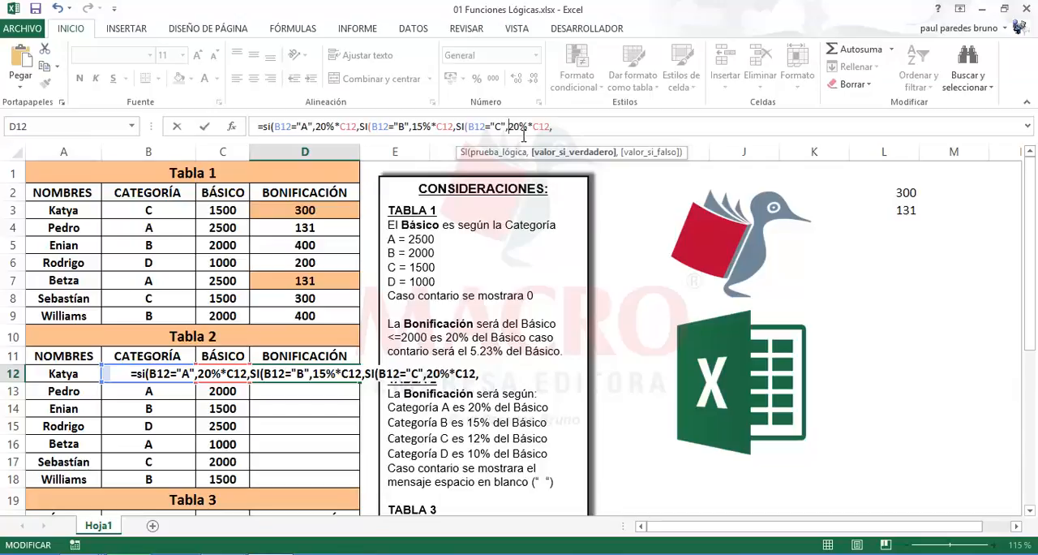
pyautogui.write('1')
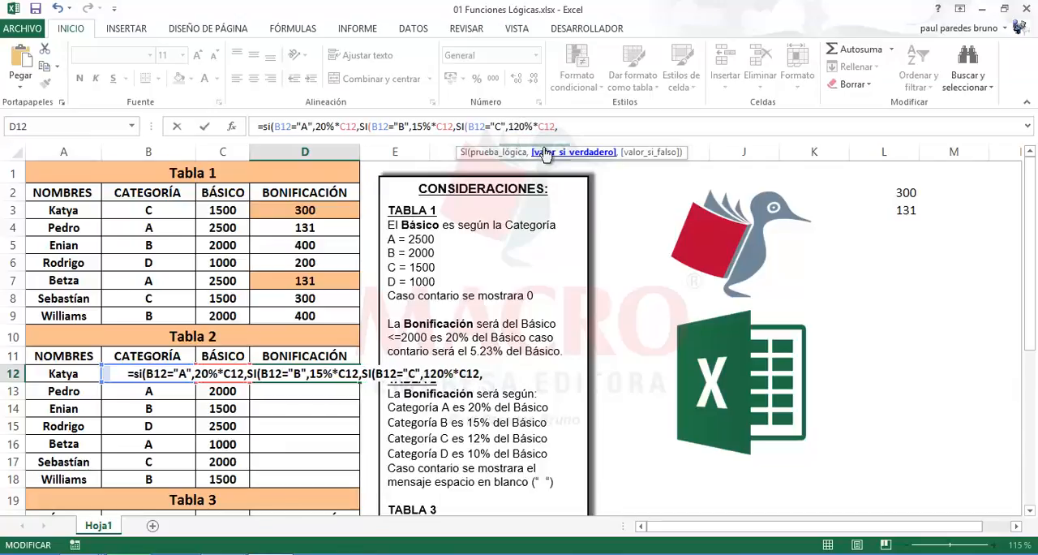
pyautogui.press('Right')
pyautogui.press('Delete')
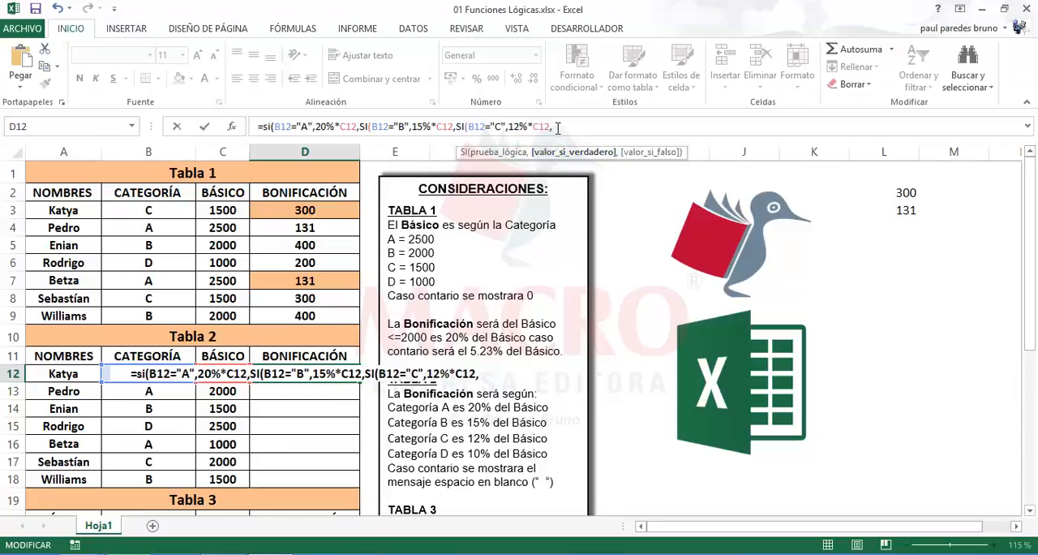
# Append a fourth copy of the B12="A",20%*C12, fragment to the D12 formula and nest it in SI(
pyautogui.hotkey('ctrl', 'v')
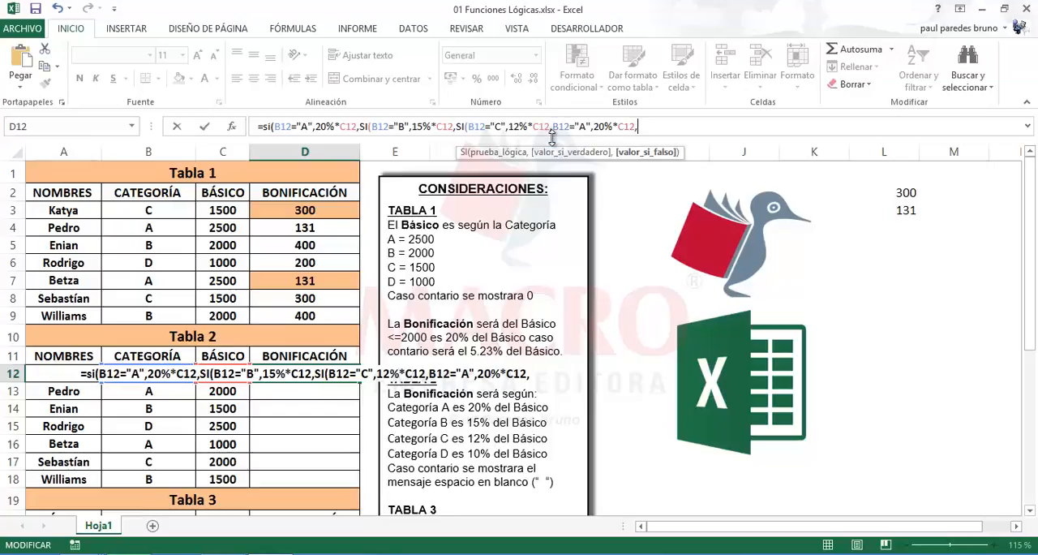
pyautogui.click(551, 127)
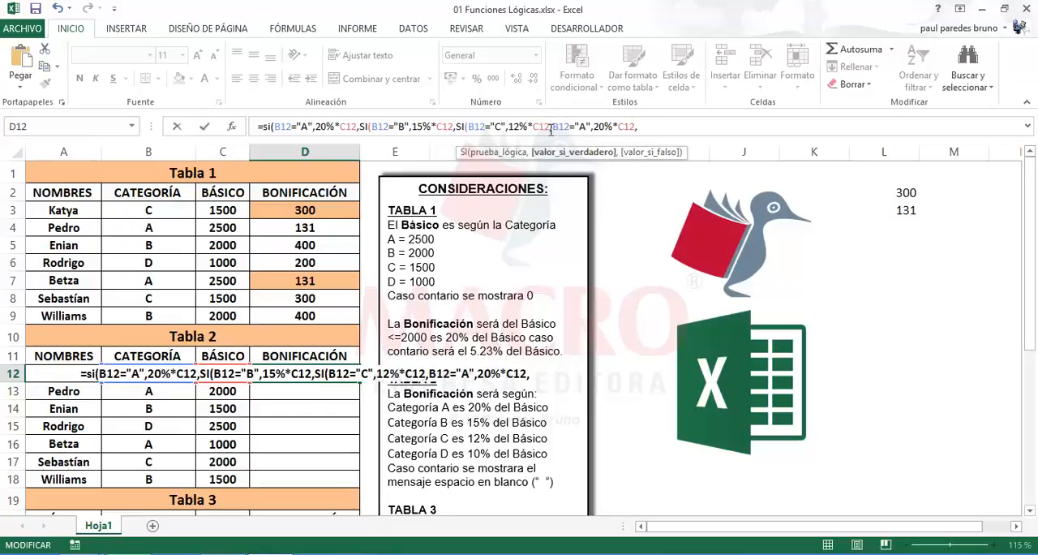
pyautogui.click(553, 127)
pyautogui.write('SI')
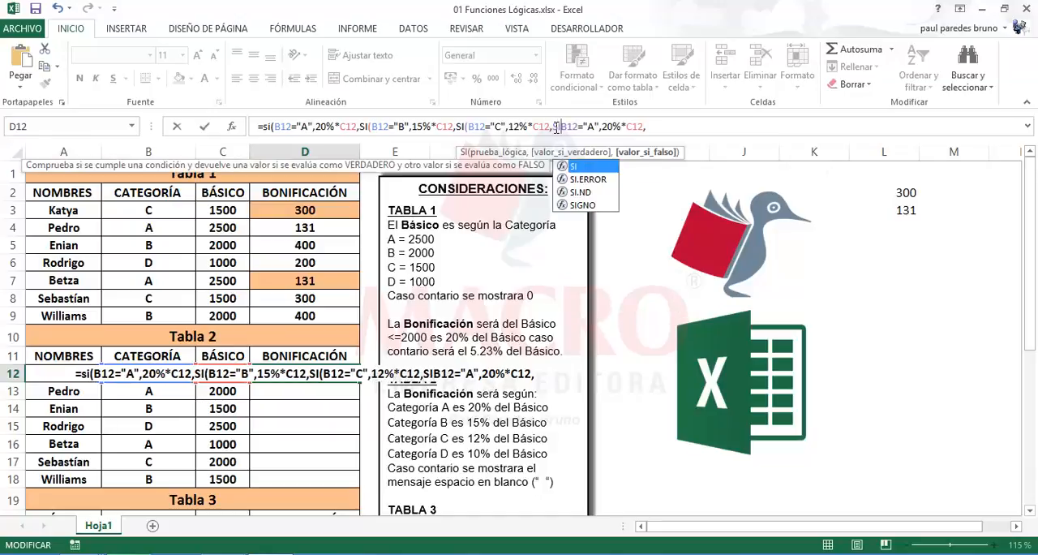
pyautogui.write('(')
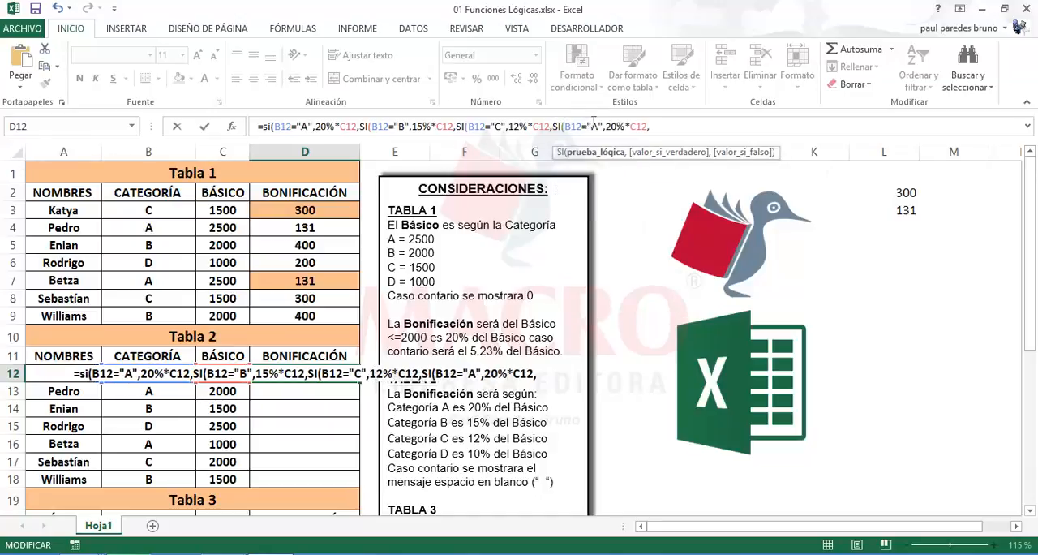
# Change the last nested SI in the D12 formula to test B12="D" and return 10%*C12
pyautogui.moveTo(592, 126); pyautogui.dragTo(597, 126)
pyautogui.write('D')
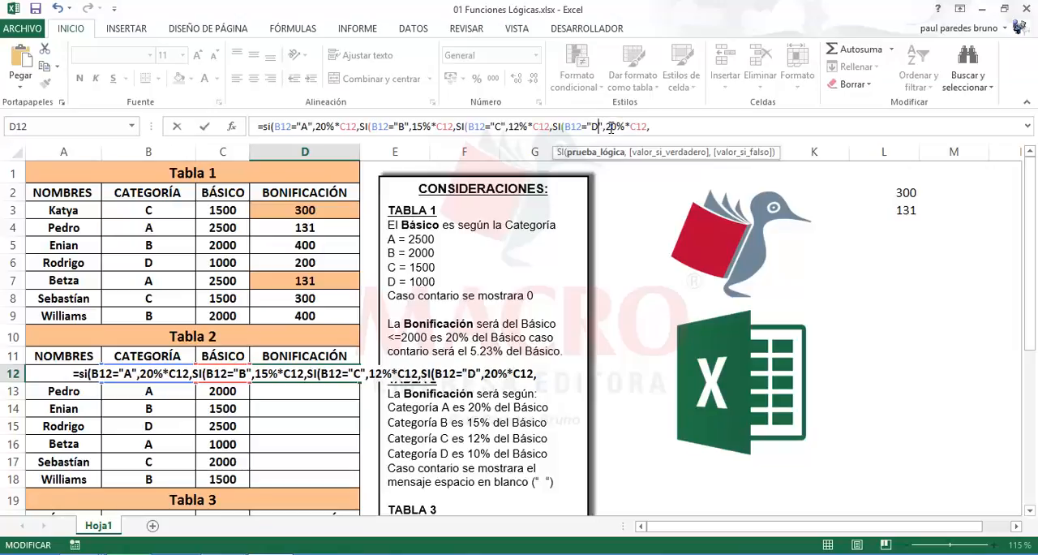
pyautogui.click(610, 127)
pyautogui.press('BackSpace')
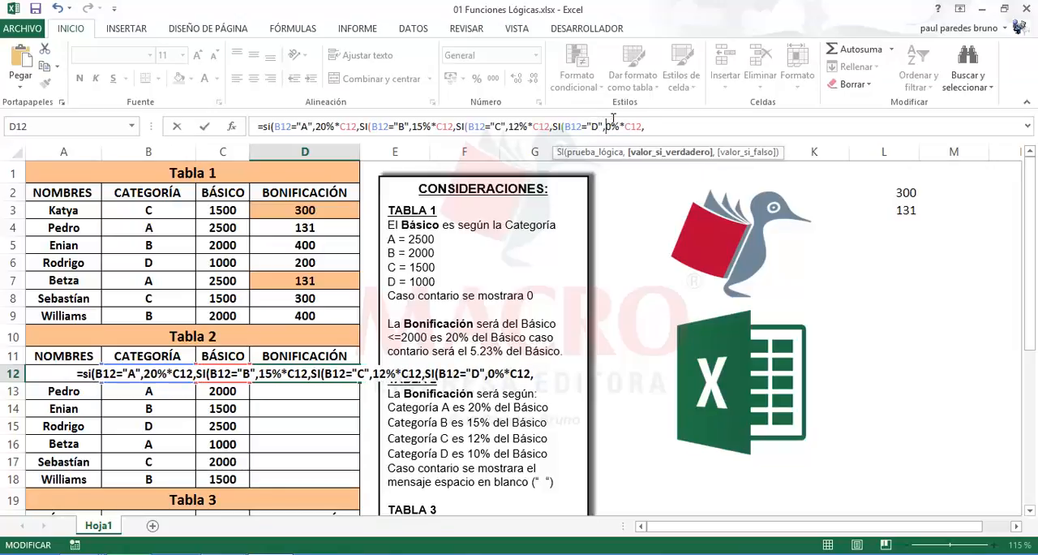
pyautogui.write('1')
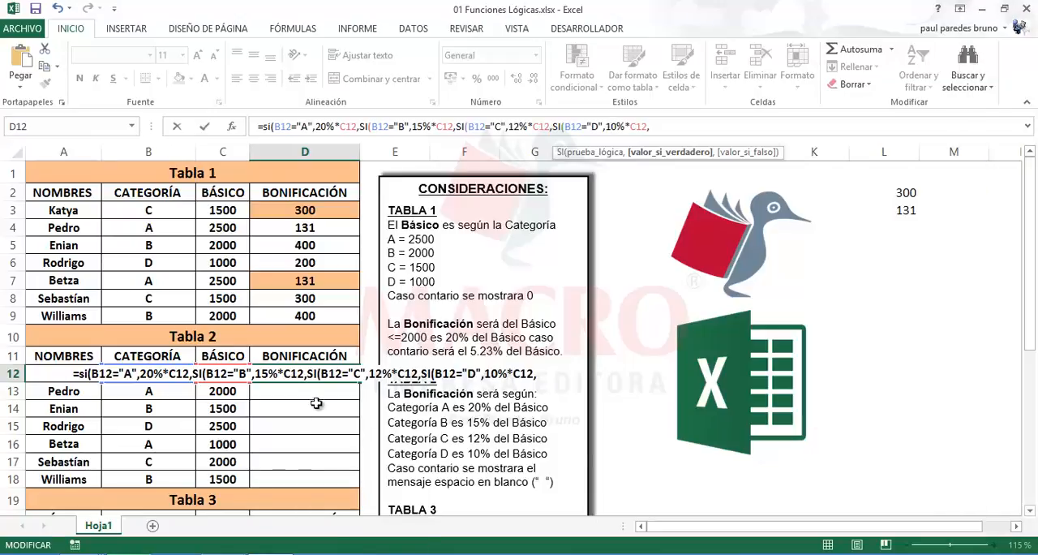
# Finish the D12 formula with " " as the last false value, close all four SI functions and enter it
pyautogui.click(656, 127)
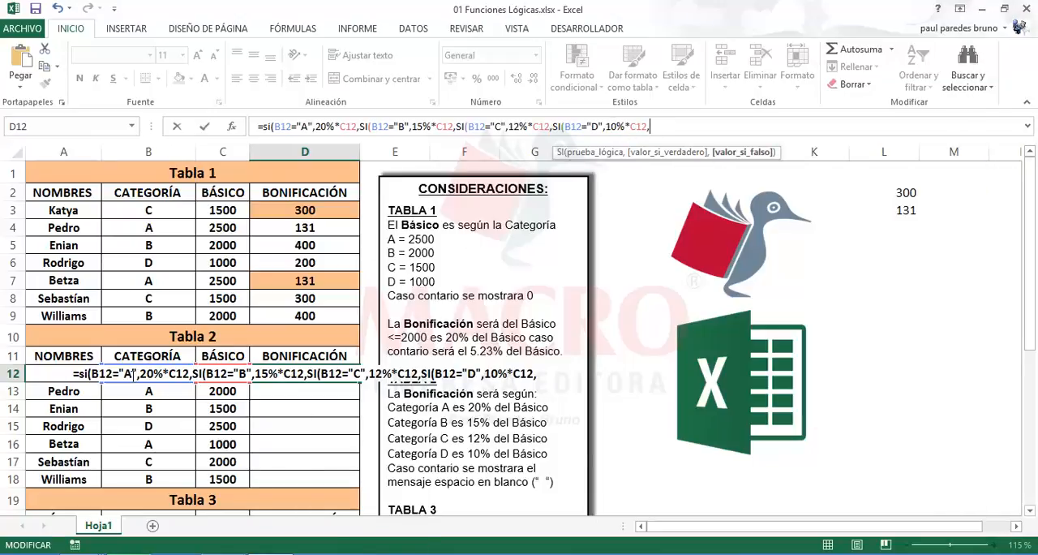
pyautogui.write('"')
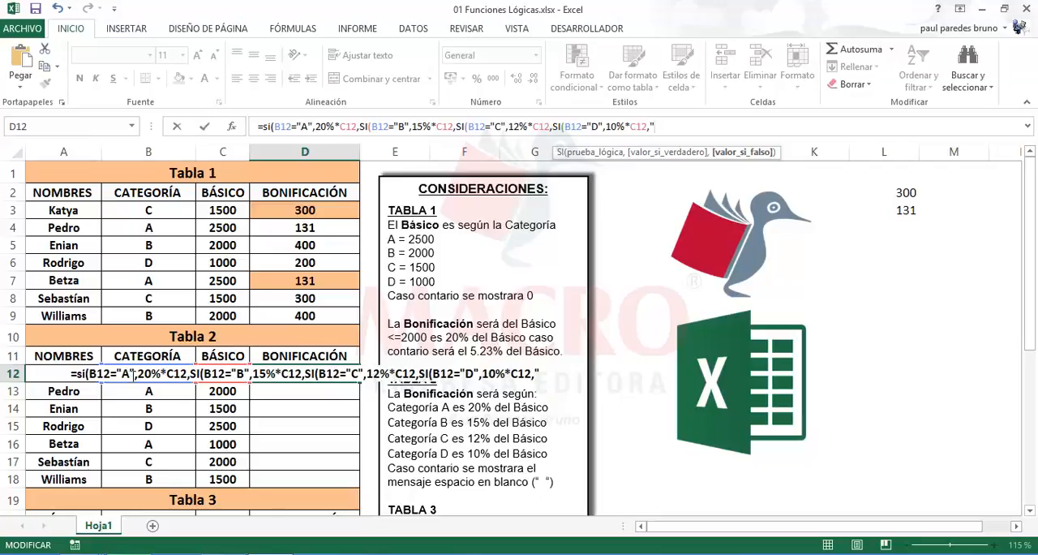
pyautogui.write(' "')
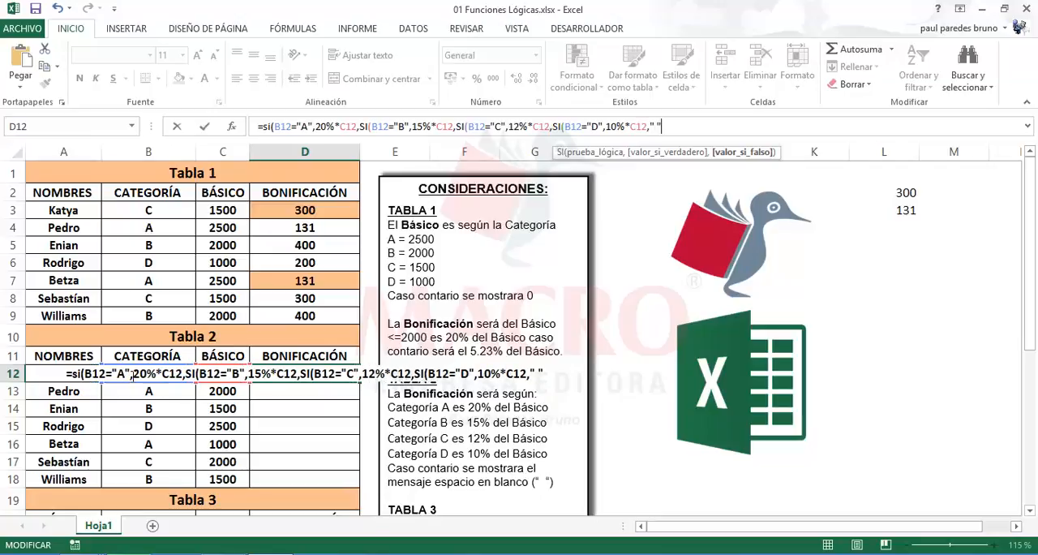
pyautogui.write(')')
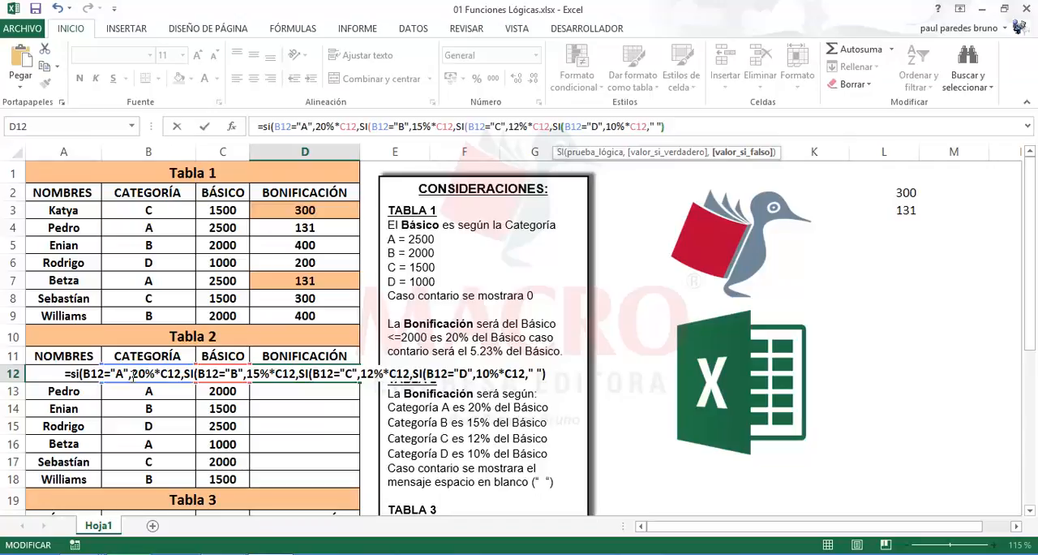
pyautogui.write(')')
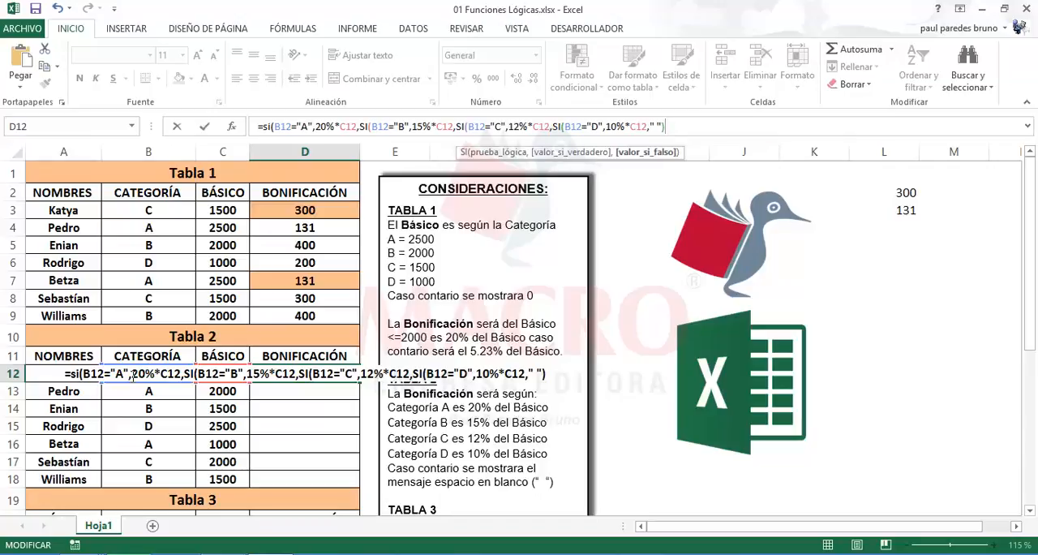
pyautogui.write(')))')
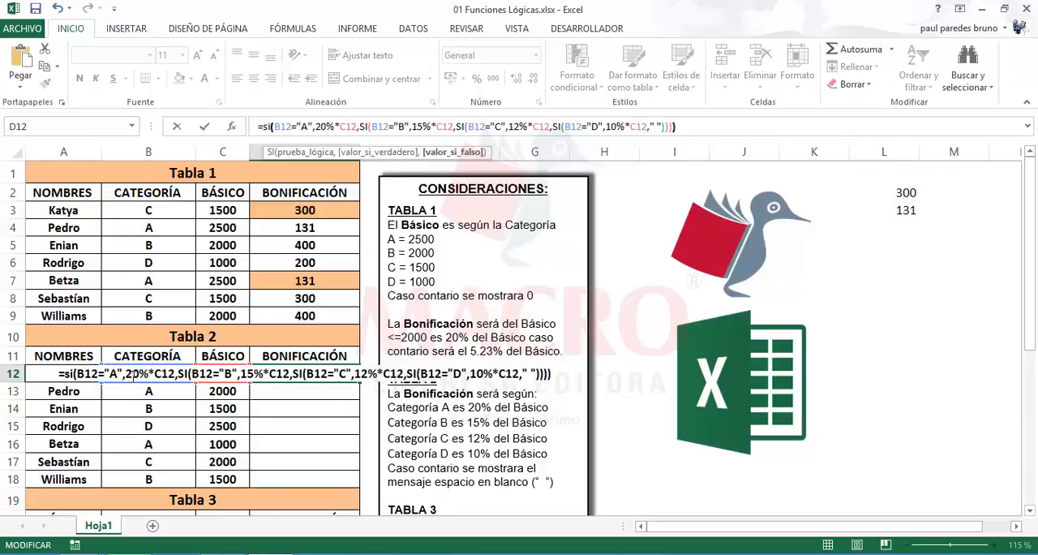
pyautogui.press('Return')
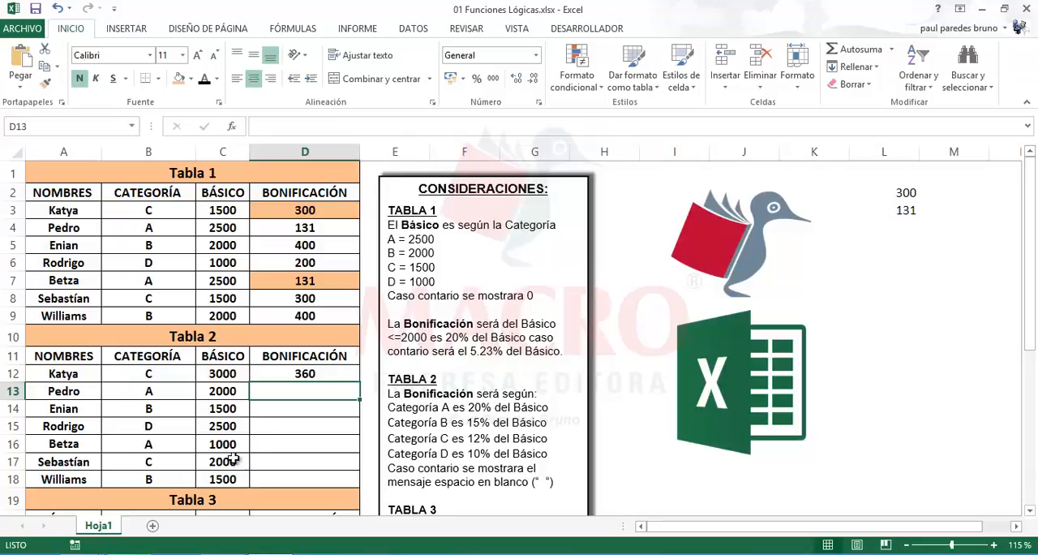
# Fill the Bonificación formula from D12 down to D18 and check the copied formula in D17
pyautogui.click(292, 376)
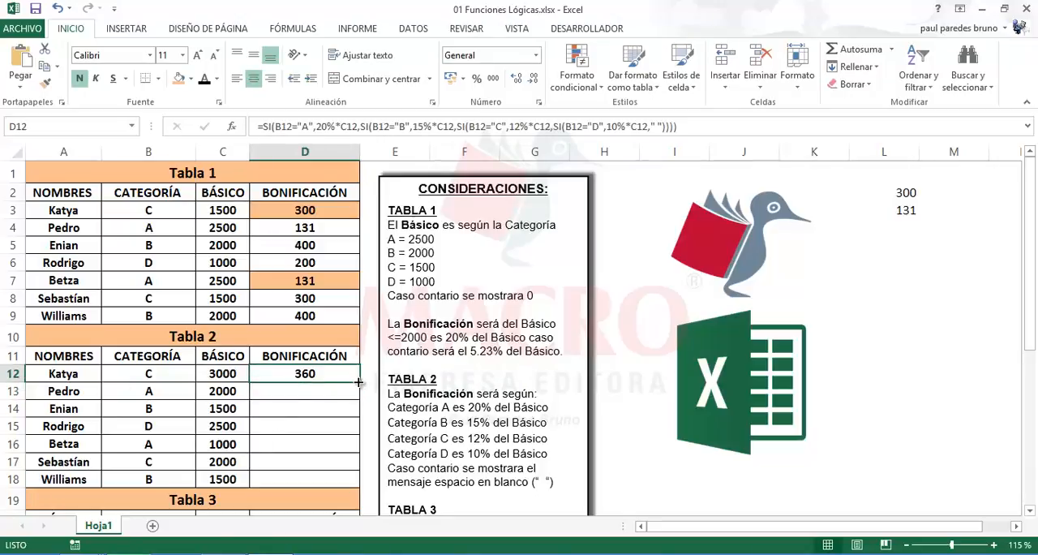
pyautogui.moveTo(357, 377); pyautogui.dragTo(355, 483)
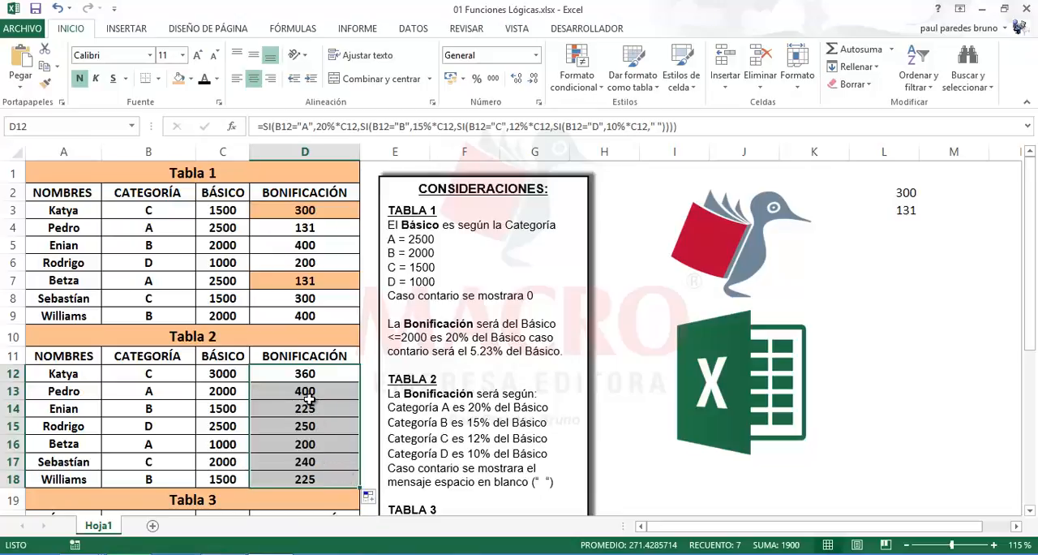
pyautogui.click(306, 456)
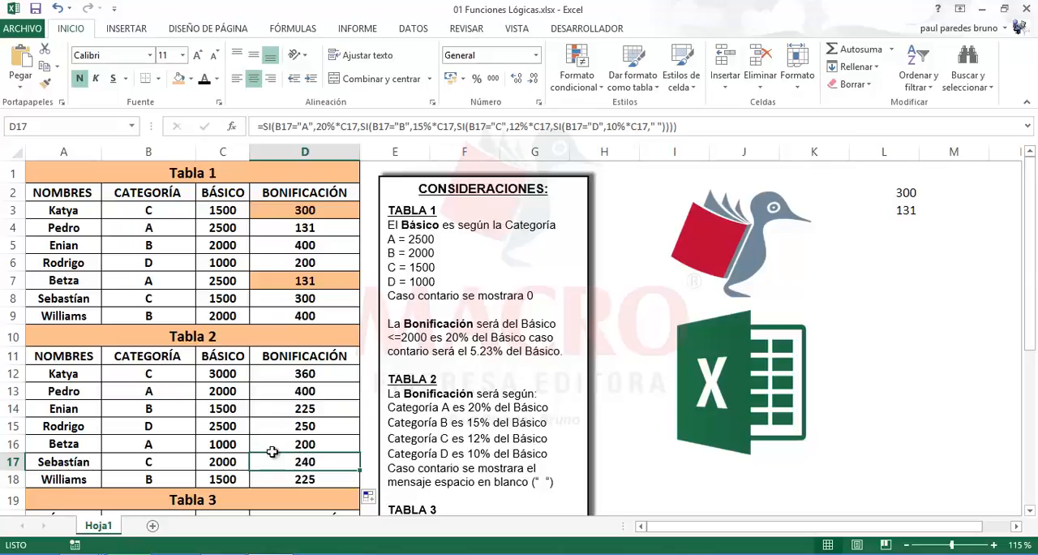
# Clear the category in B13 to test the formula's blank-space case and undo the deletion
pyautogui.click(154, 422)
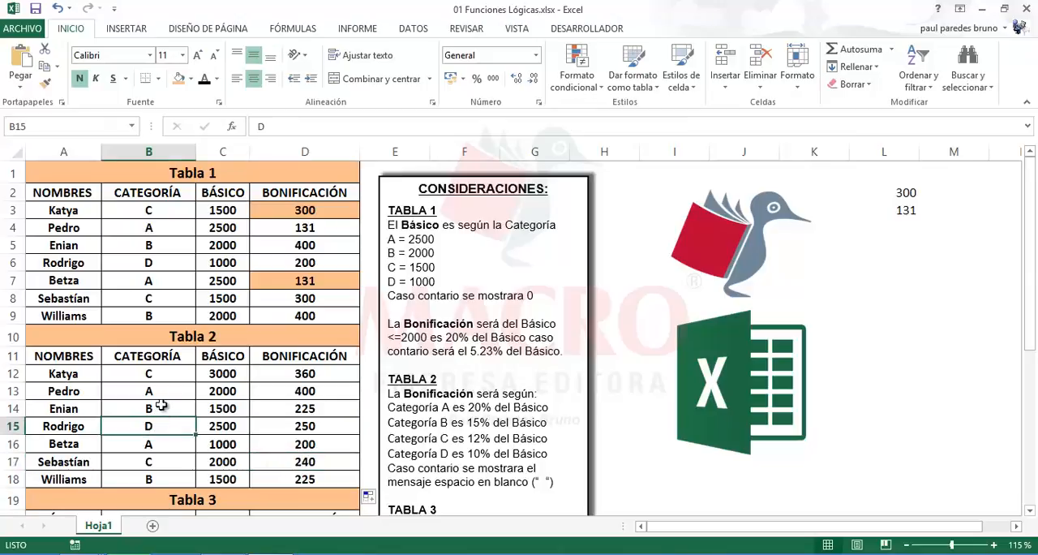
pyautogui.click(162, 393)
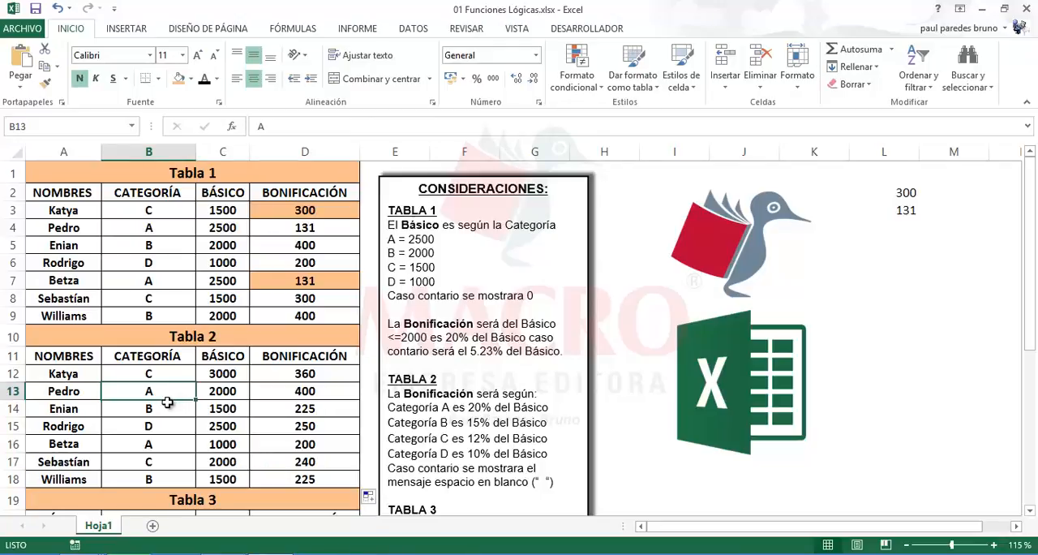
pyautogui.press('Delete')
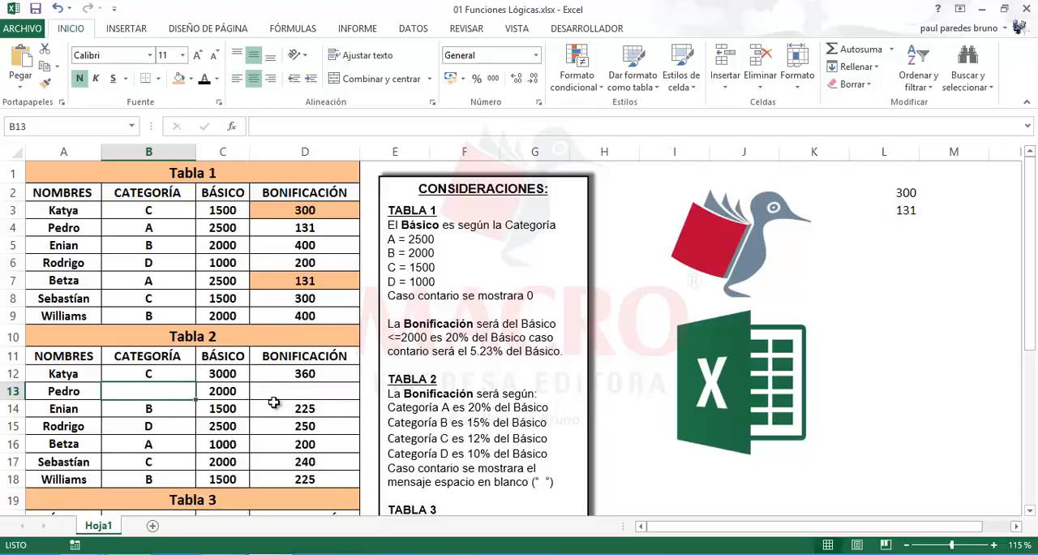
pyautogui.hotkey('ctrl', 'z')
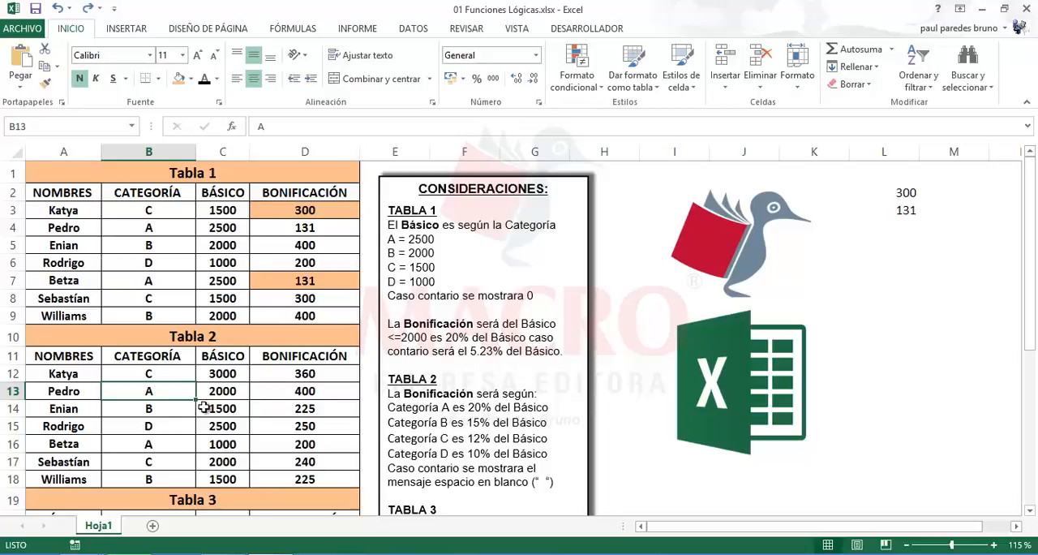
# Change the category in B13 to R to test the D13 formula's blank-space case, and undo the change
pyautogui.doubleClick(156, 390)
pyautogui.doubleClick(151, 390)
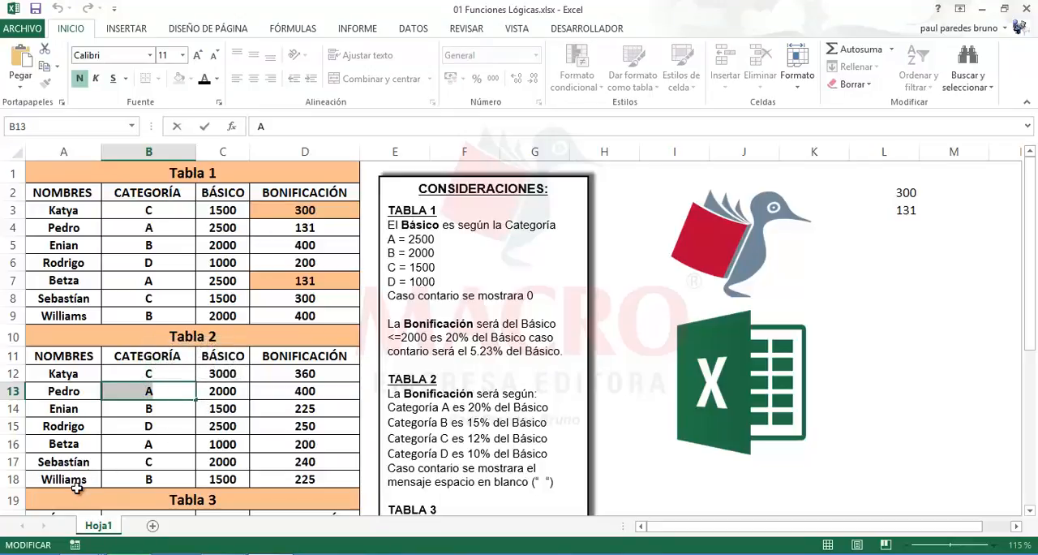
pyautogui.write('B')
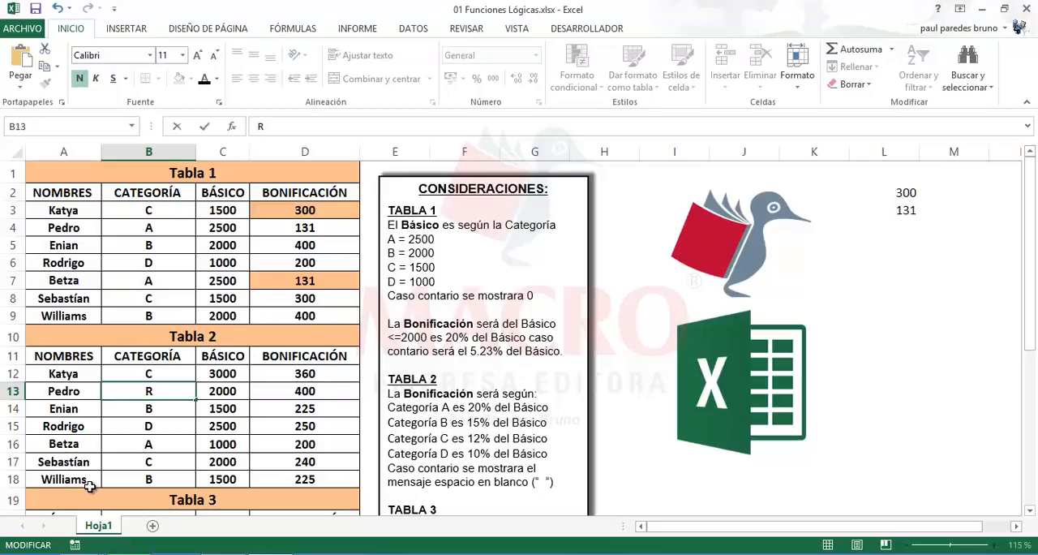
pyautogui.press('Return')
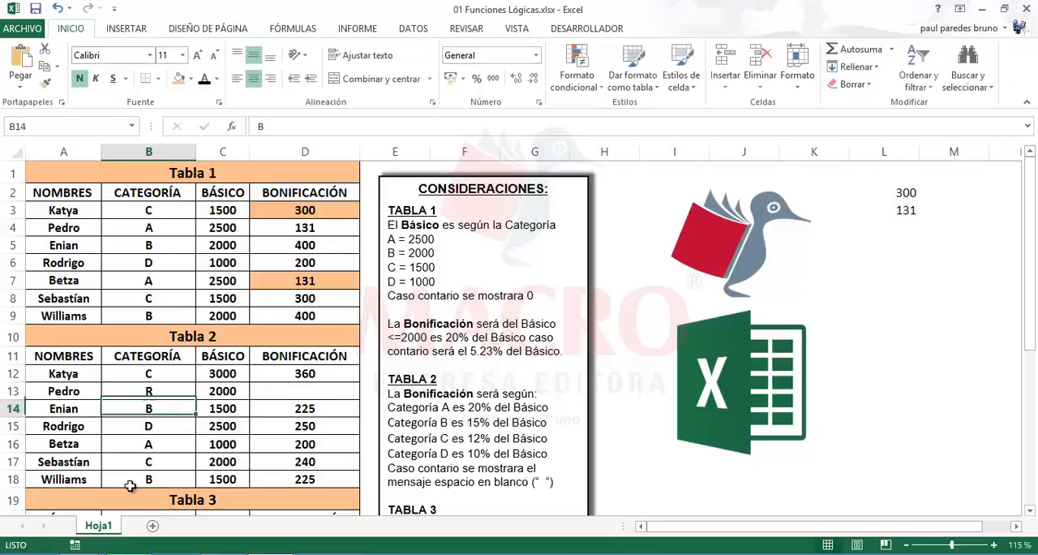
pyautogui.click(302, 393)
pyautogui.doubleClick(297, 396)
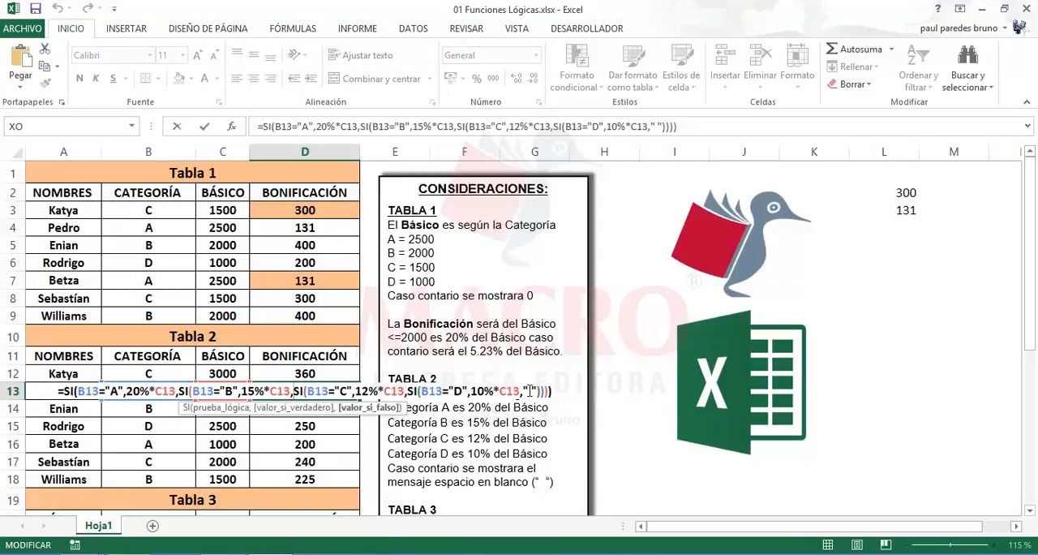
pyautogui.press('Escape')
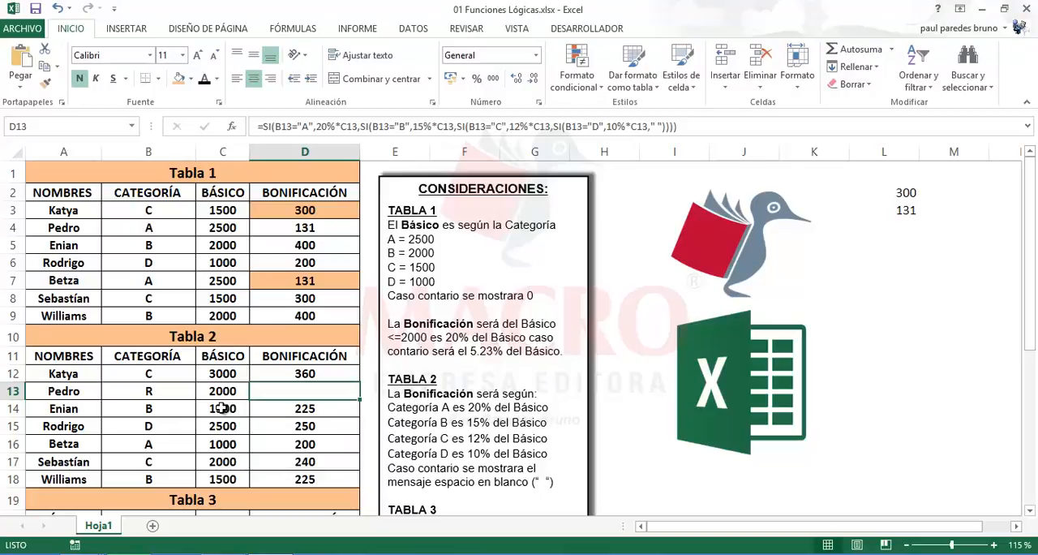
pyautogui.hotkey('ctrl', 'z')
pyautogui.click(253, 426)
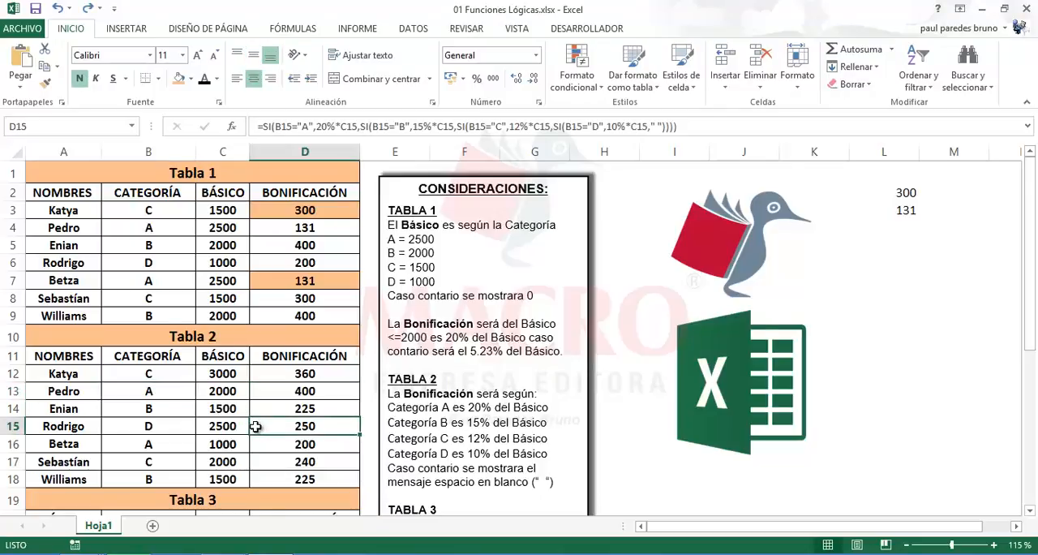
# Start the Tabla 3 Bonificación formula in D21 with SI and a nested Y function whose first condition is B21="C"
pyautogui.scroll(-4, 256, 426)
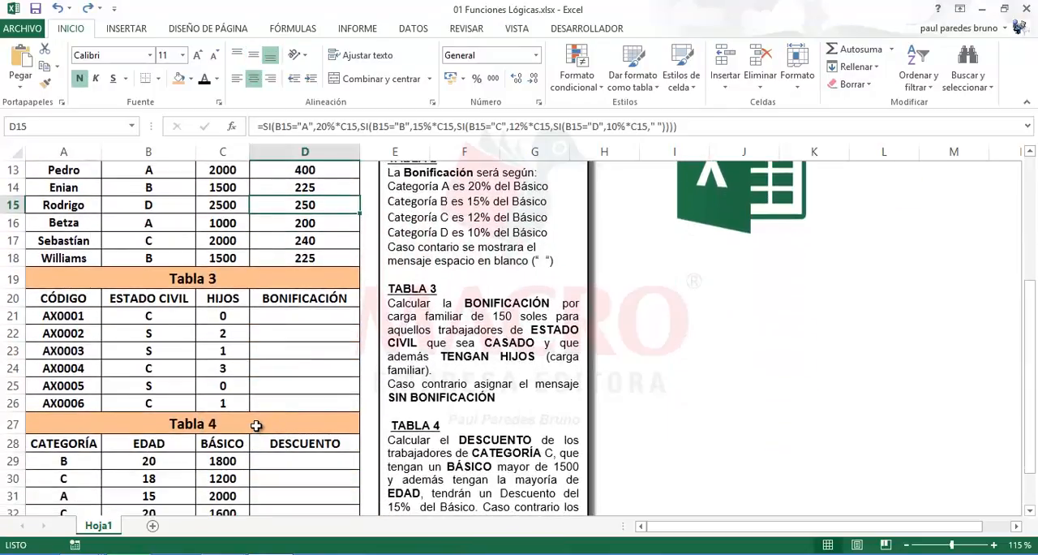
pyautogui.click(316, 318)
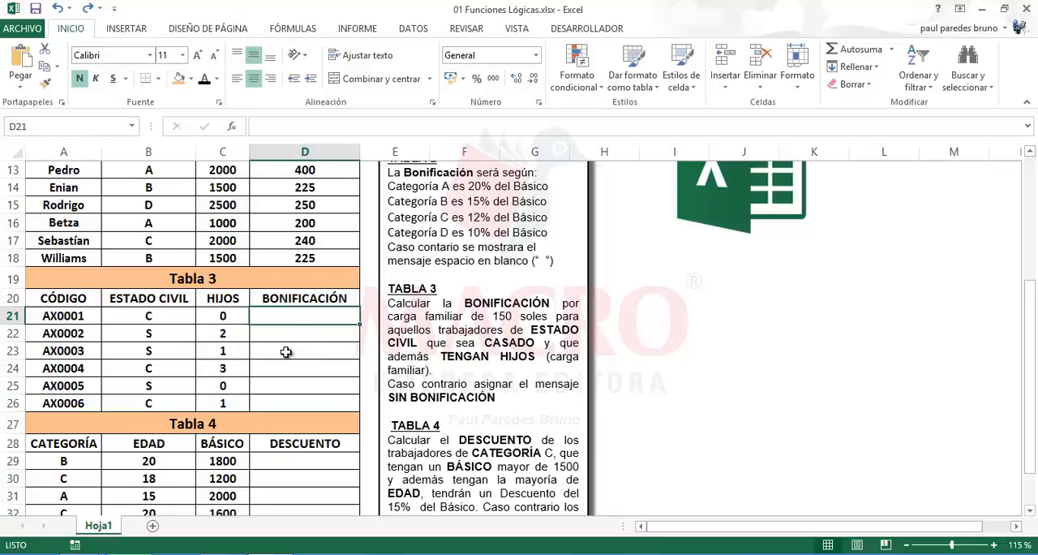
pyautogui.write('=SI(')
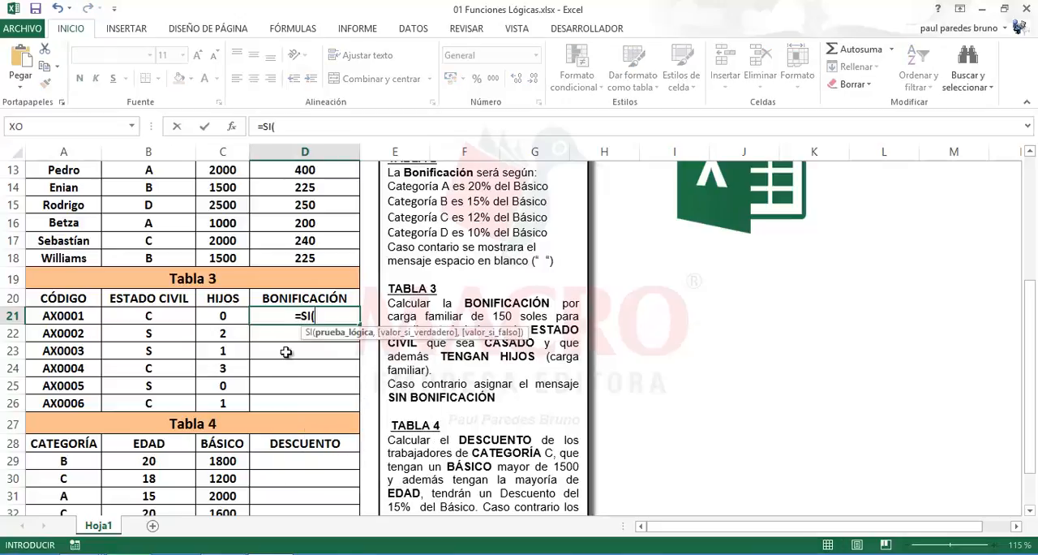
pyautogui.write('Y')
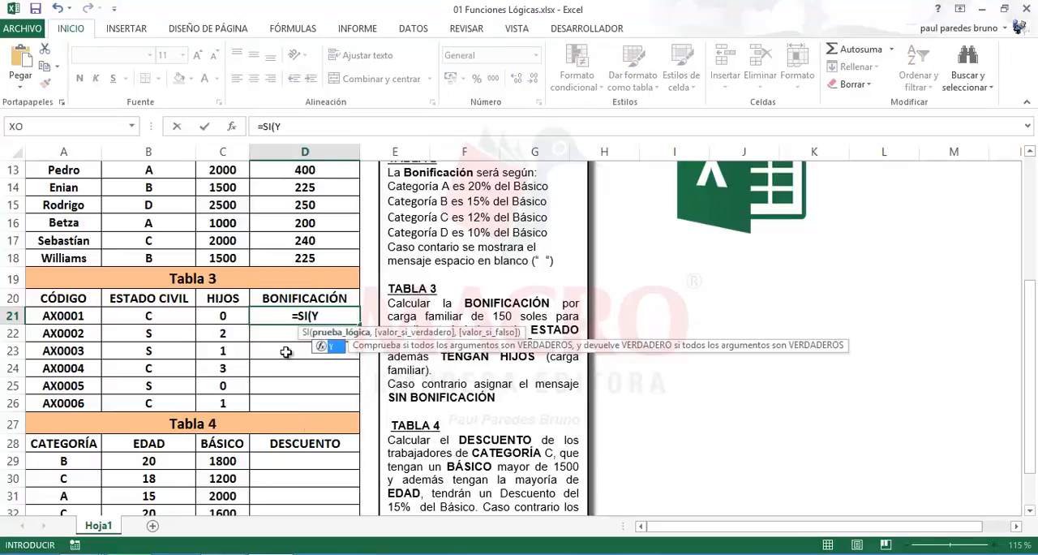
pyautogui.write('(')
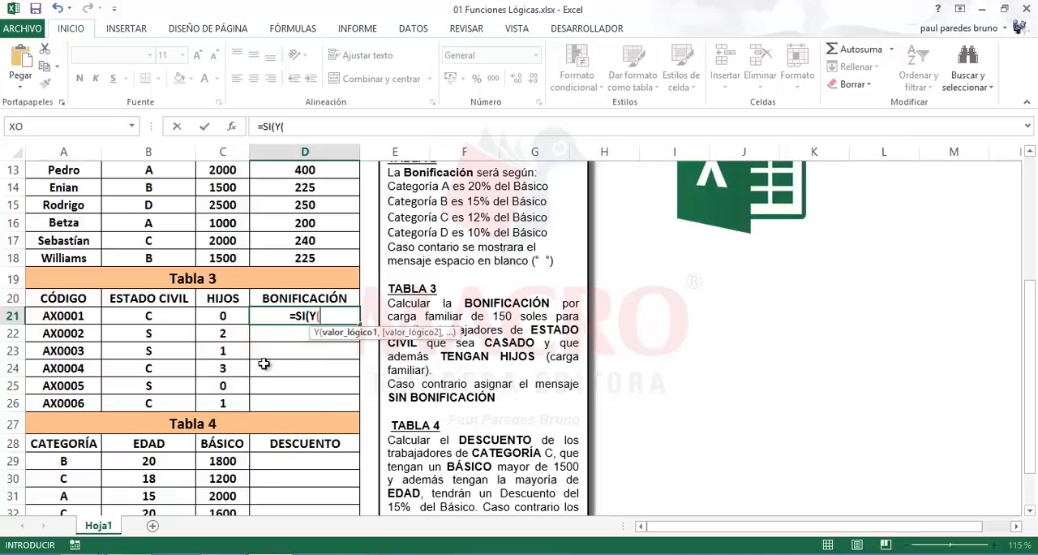
pyautogui.click(170, 316)
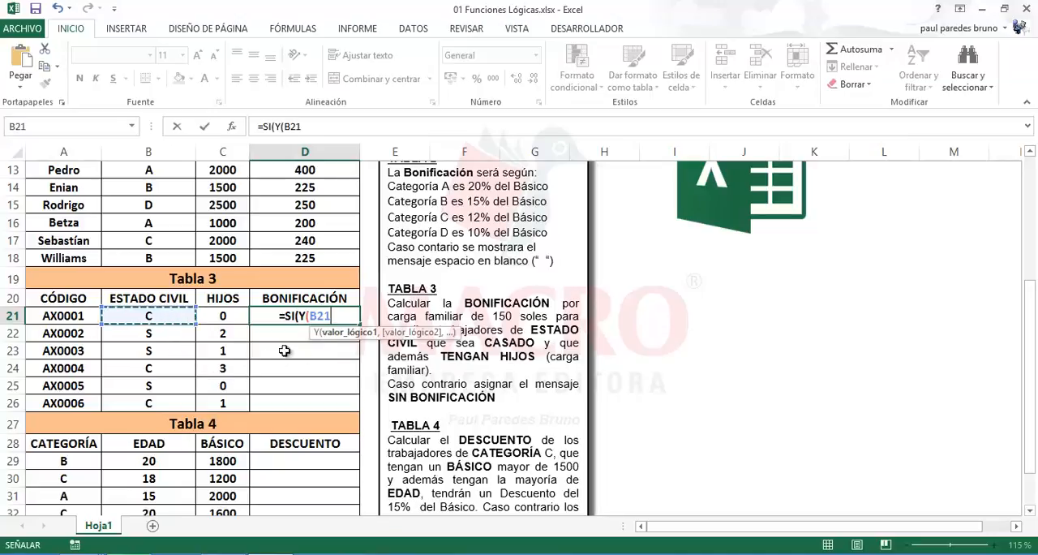
pyautogui.write('="')
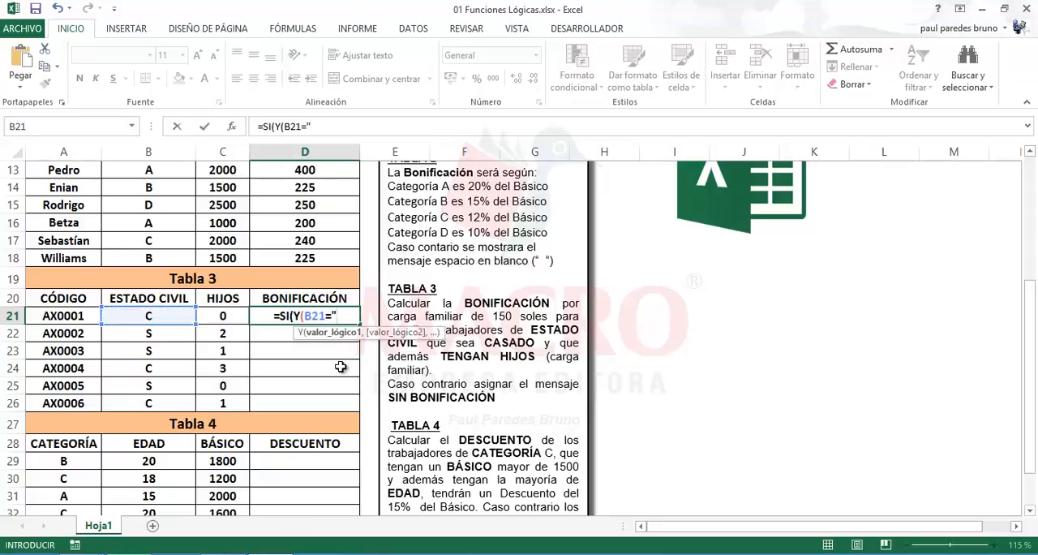
pyautogui.write('C')
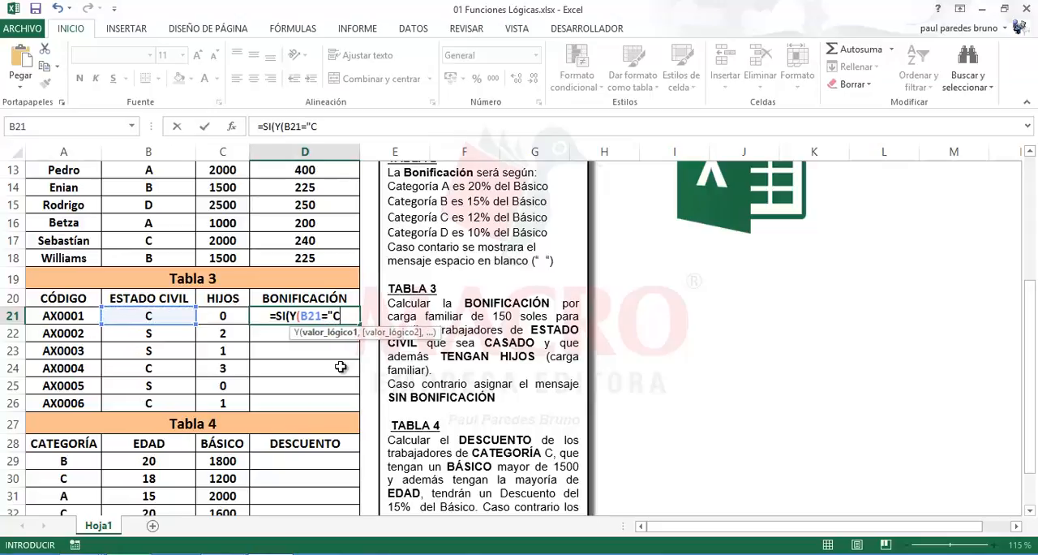
pyautogui.write('",')
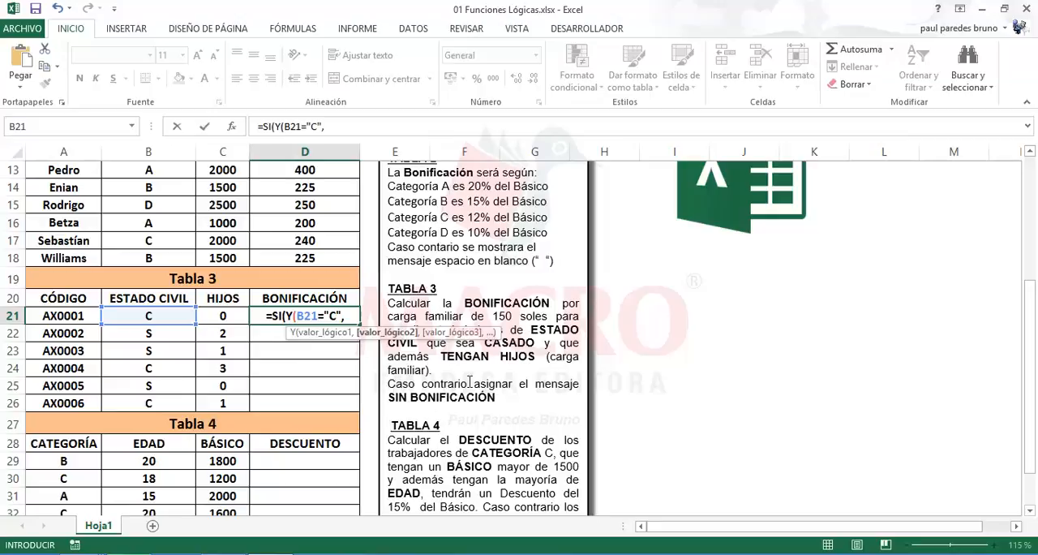
# Add C21>=1 as the second condition of the Y function in the D21 formula and close that function
pyautogui.click(229, 319)
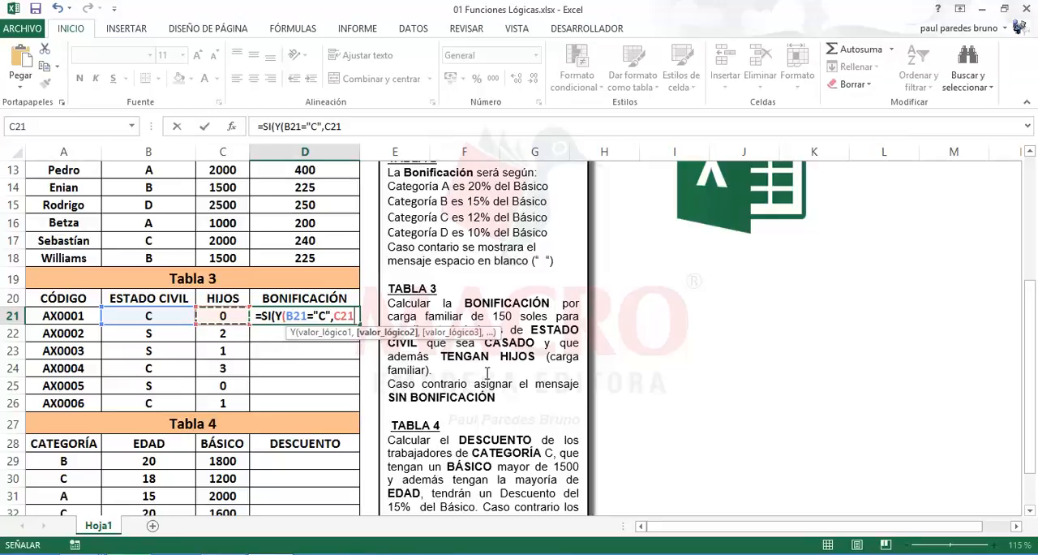
pyautogui.write('>')
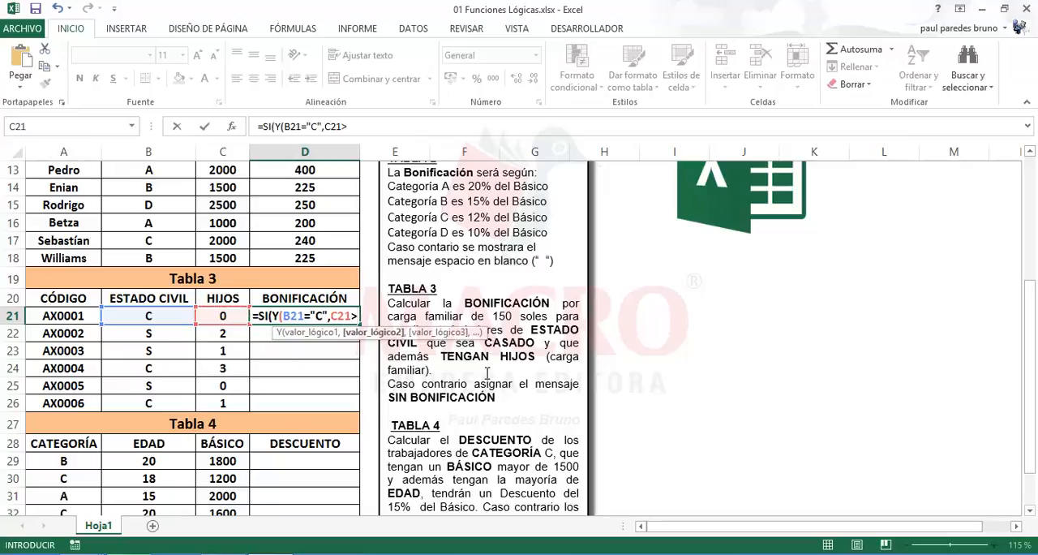
pyautogui.write('=1')
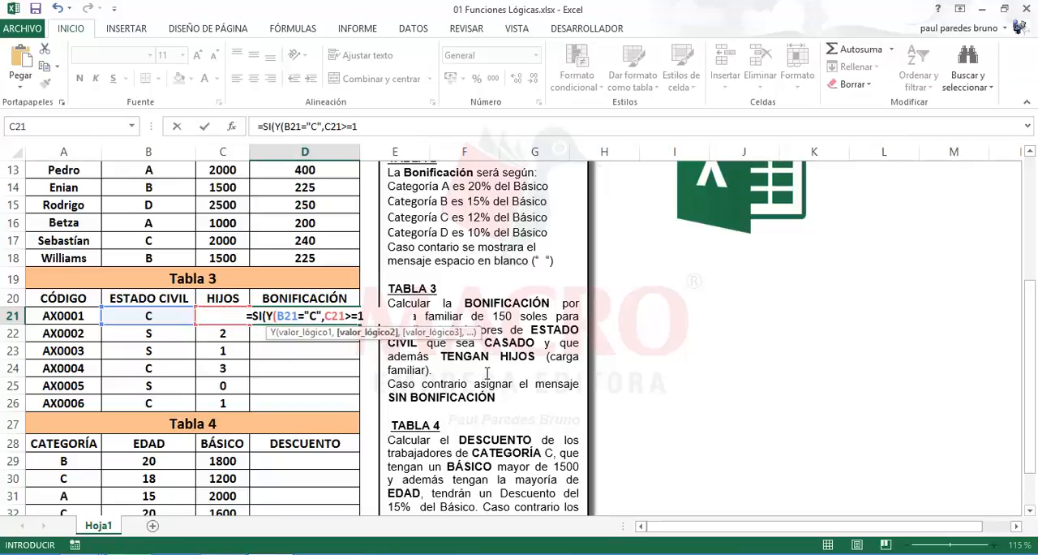
pyautogui.write('),')
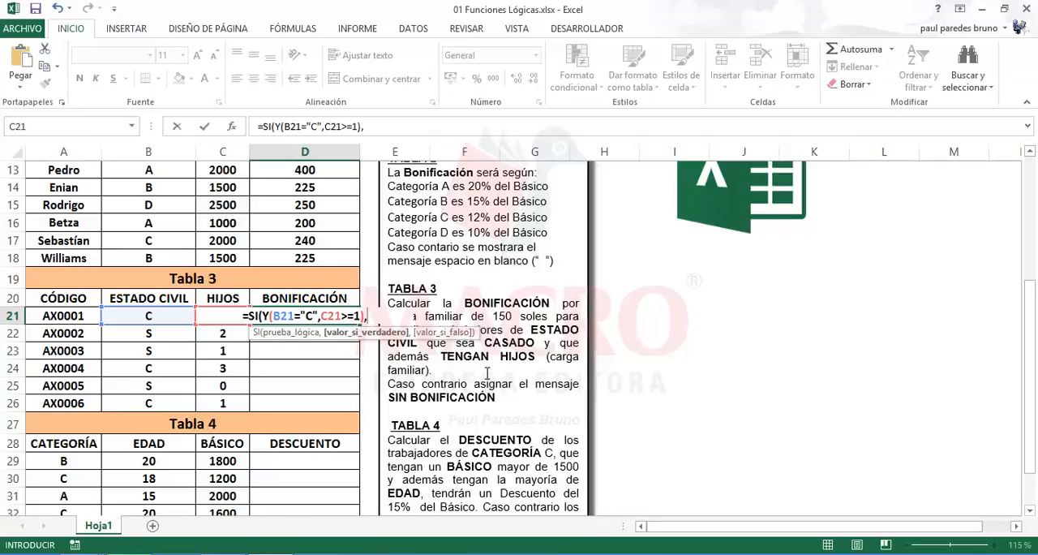
pyautogui.write('150')
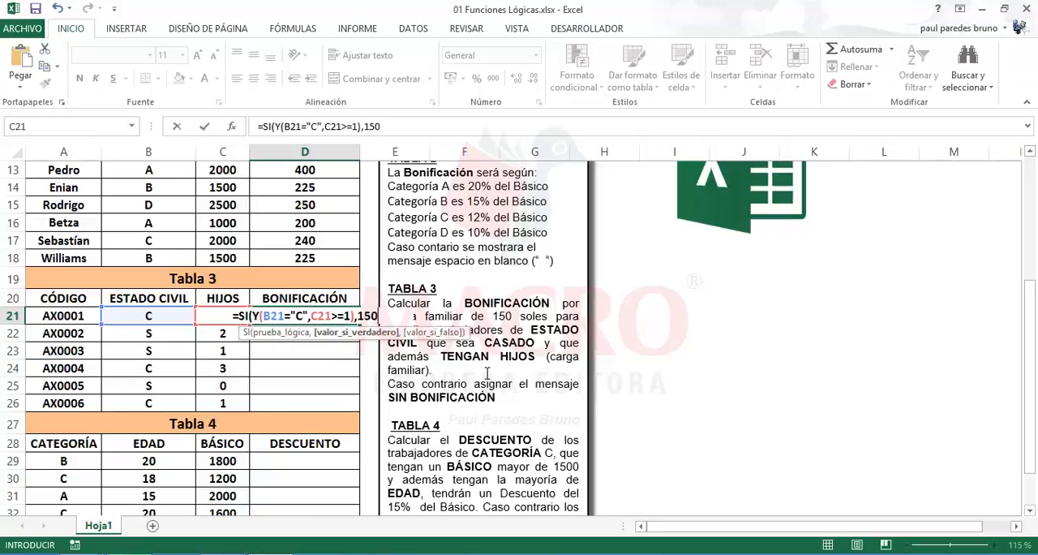
pyautogui.write(',')
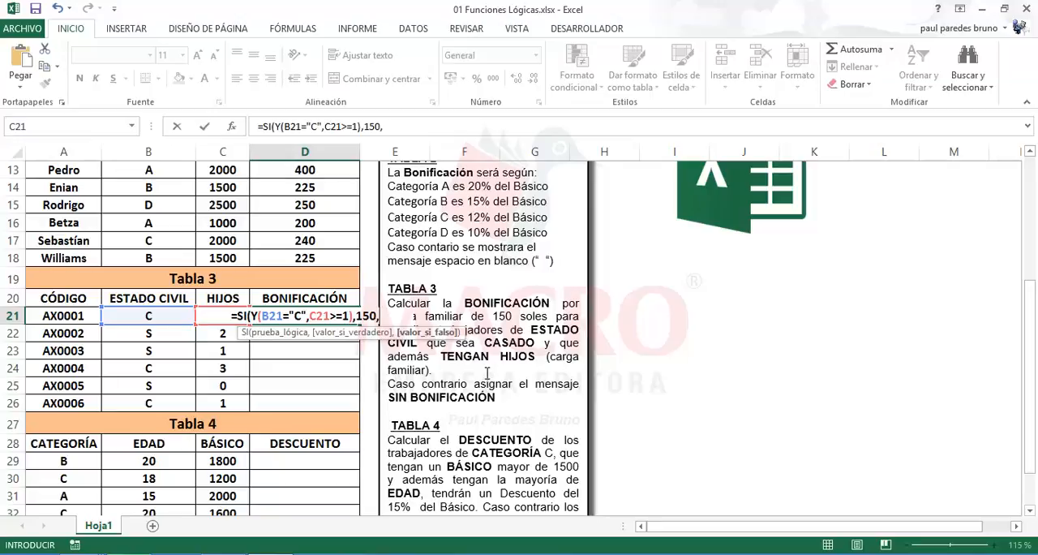
pyautogui.write('"SIN')
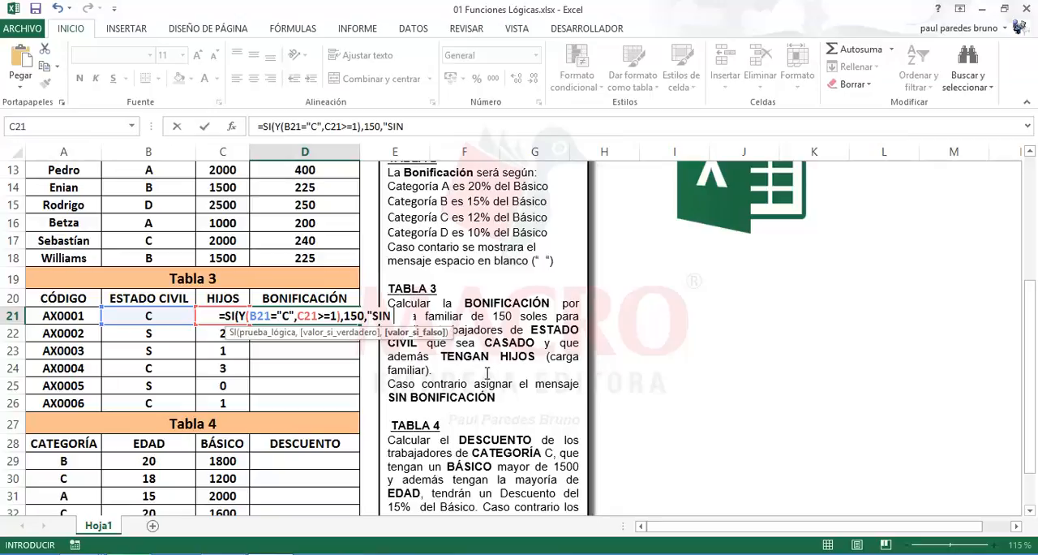
pyautogui.write(' BONIFICA')
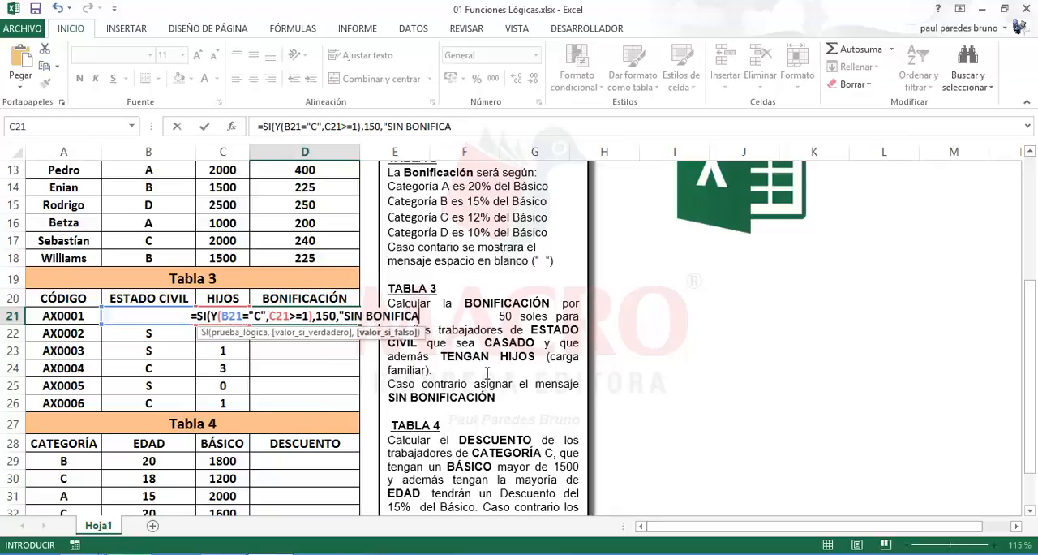
pyautogui.write('CIÓN')
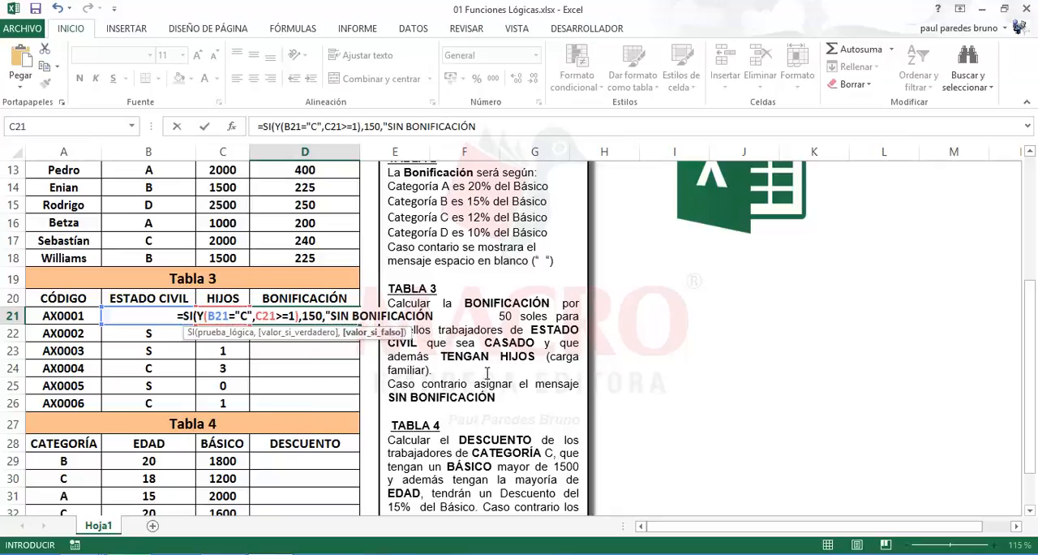
pyautogui.write('")')
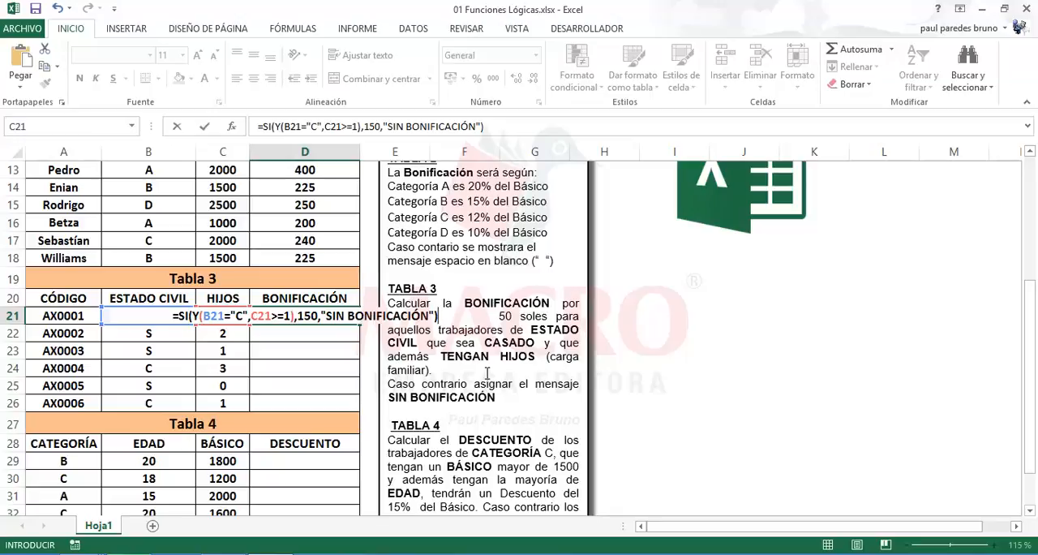
# Finish the D21 formula with 150 as the true value and "SIN BONIFICACIÓN" as the false value, and enter it
pyautogui.press('Return')
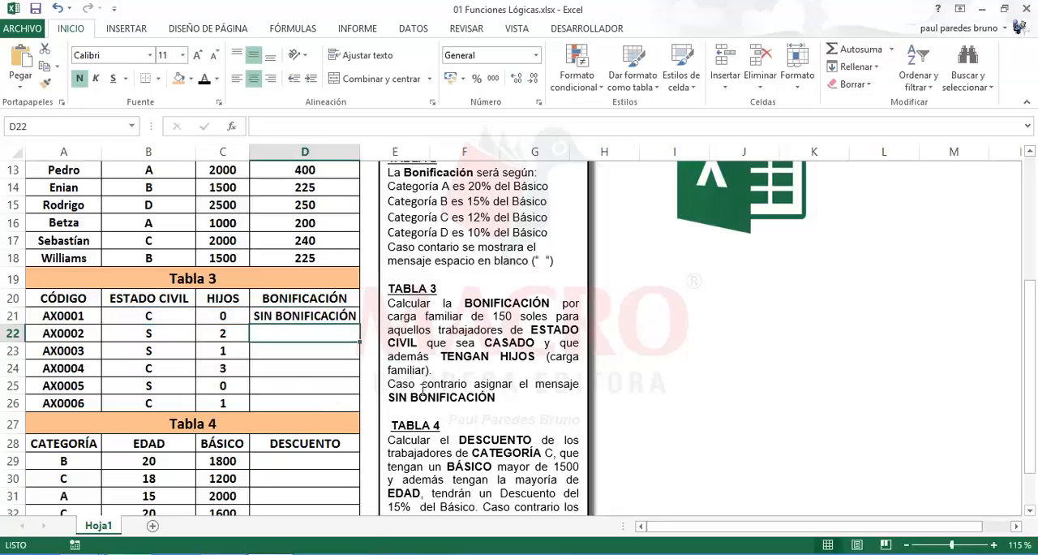
# Fill the Bonificación formula from D21 down to D26
pyautogui.click(294, 318)
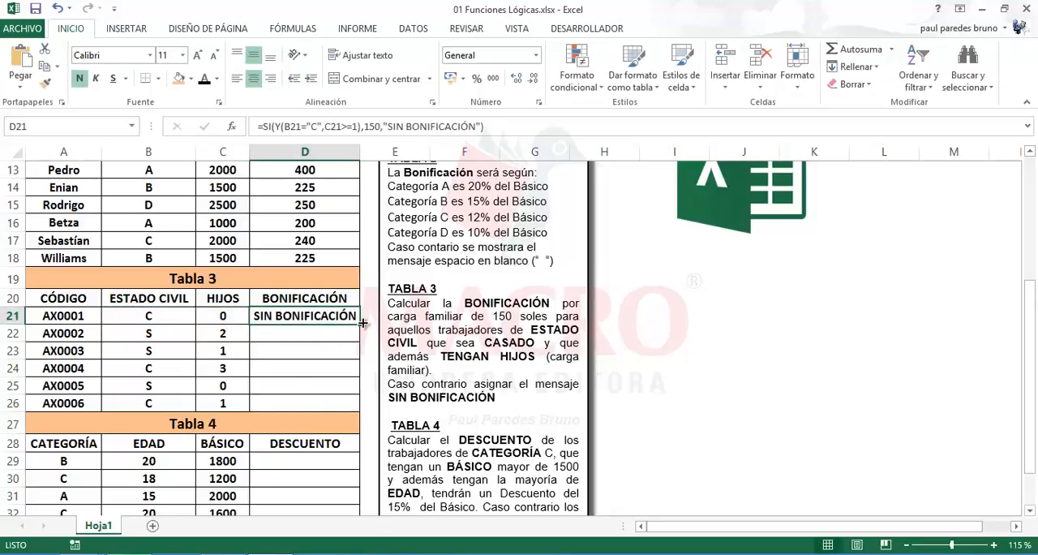
pyautogui.moveTo(358, 324); pyautogui.dragTo(361, 420)
pyautogui.click(279, 367)
# Check the Estado Civil and Hijos values of AX0004 in row 24 against its calculated Bonificación
pyautogui.click(159, 379)
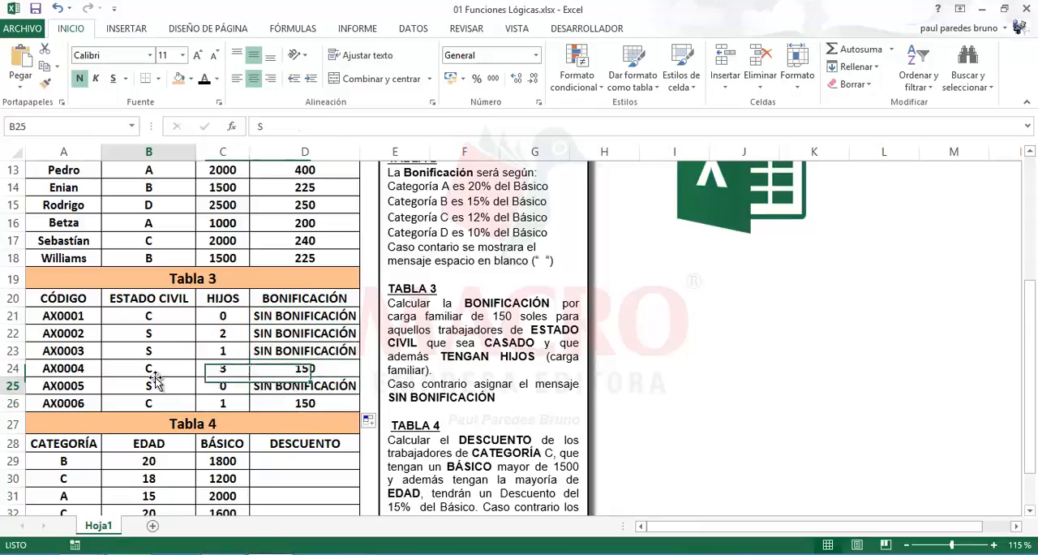
pyautogui.click(218, 372)
pyautogui.click(154, 370)
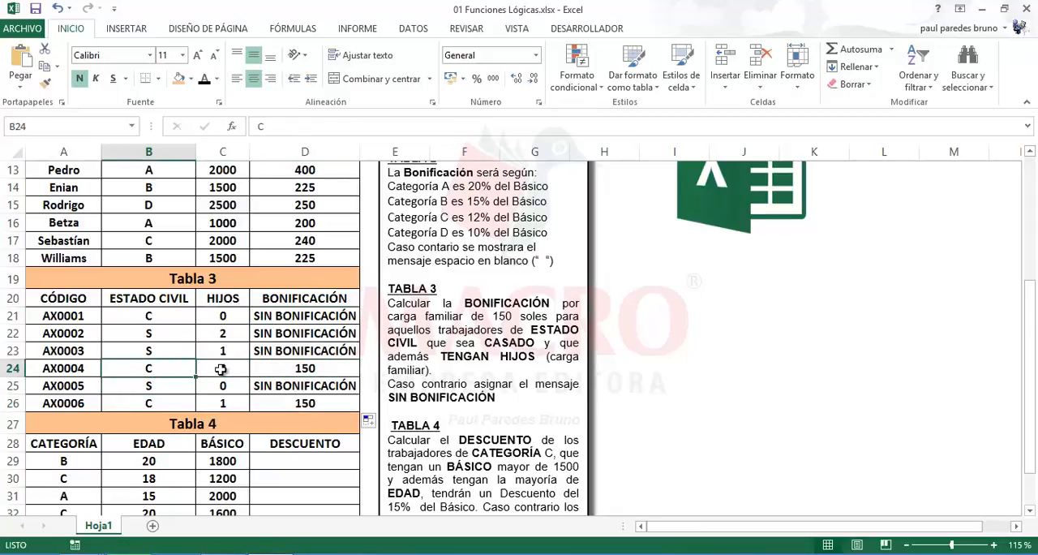
pyautogui.click(221, 370)
pyautogui.click(145, 371)
pyautogui.click(209, 369)
pyautogui.click(148, 369)
pyautogui.click(205, 369)
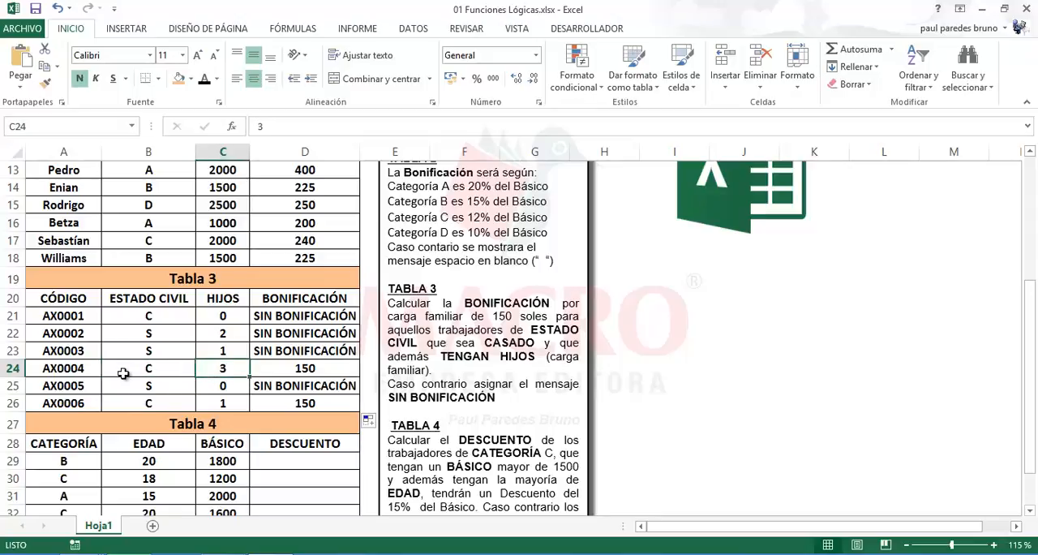
# Compare the Estado Civil and Hijos values of AX0006, AX0004 and AX0001 with their bonuses and review the D21 formula
pyautogui.click(151, 402)
pyautogui.click(213, 402)
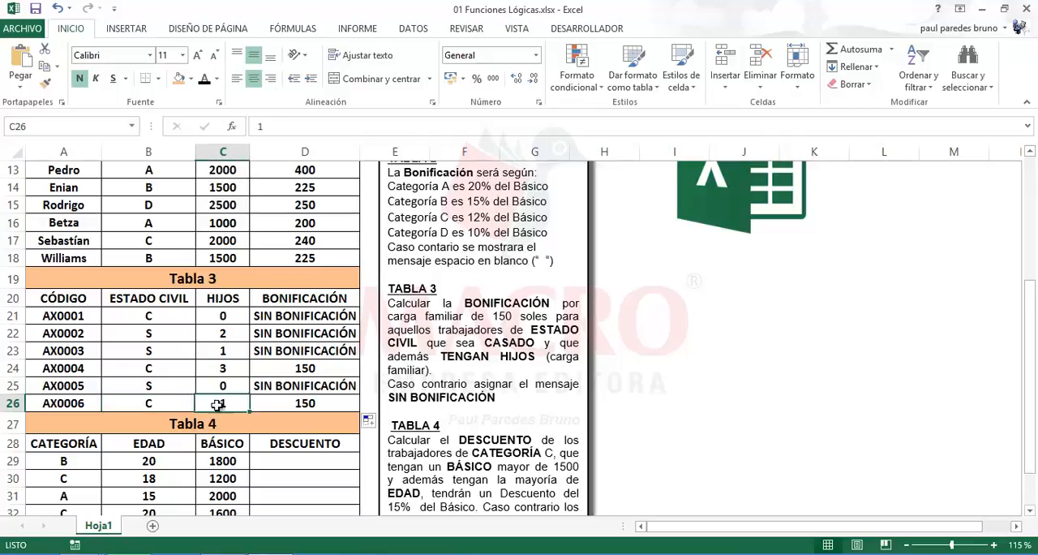
pyautogui.click(160, 404)
pyautogui.click(222, 403)
pyautogui.click(145, 371)
pyautogui.click(231, 372)
pyautogui.click(154, 317)
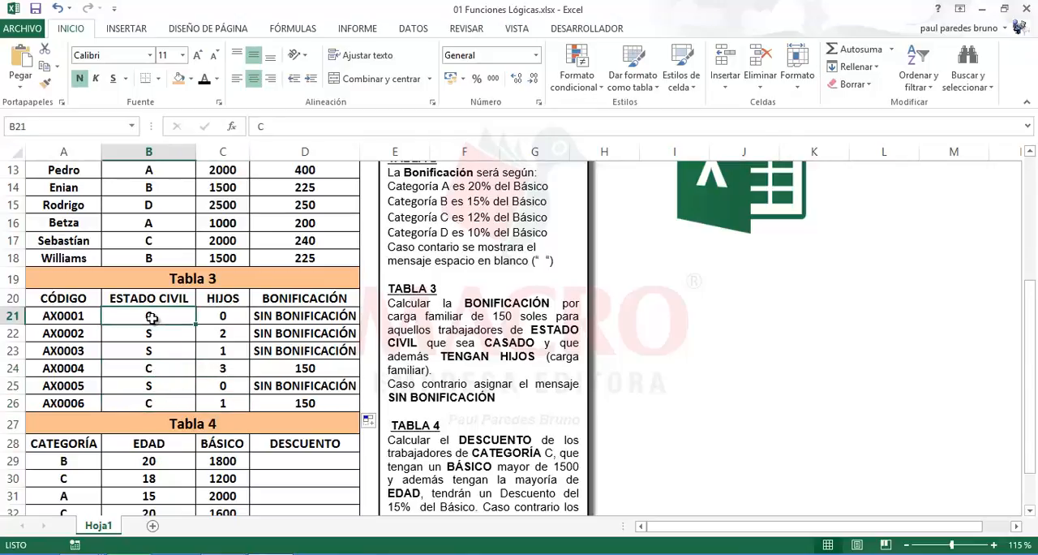
pyautogui.click(222, 316)
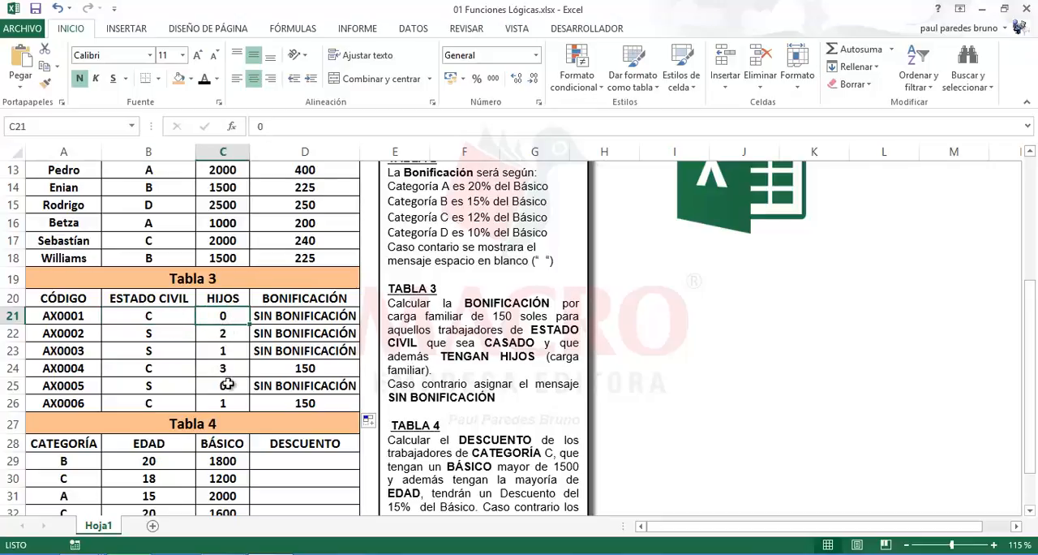
pyautogui.click(285, 316)
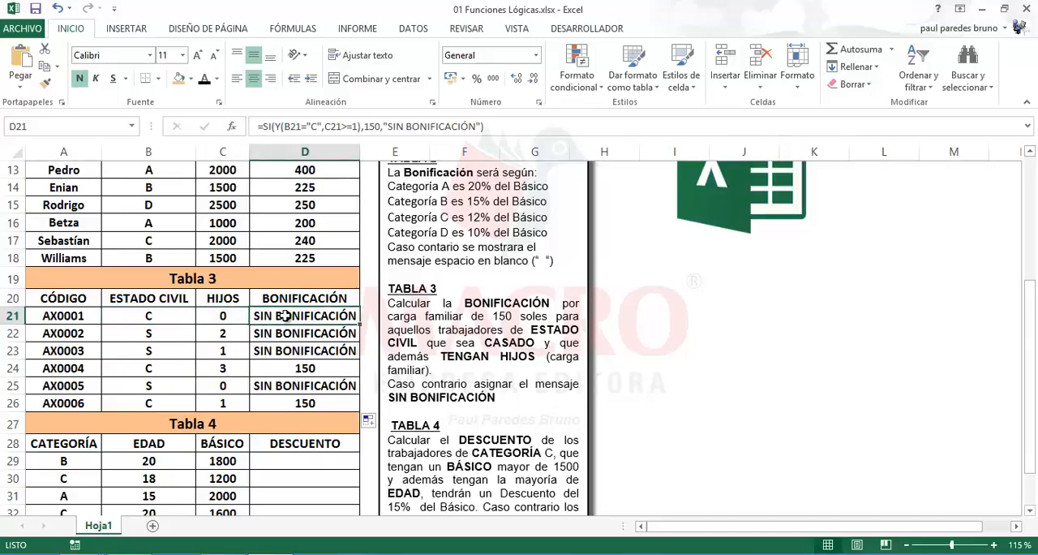
pyautogui.click(623, 312)
pyautogui.click(297, 300)
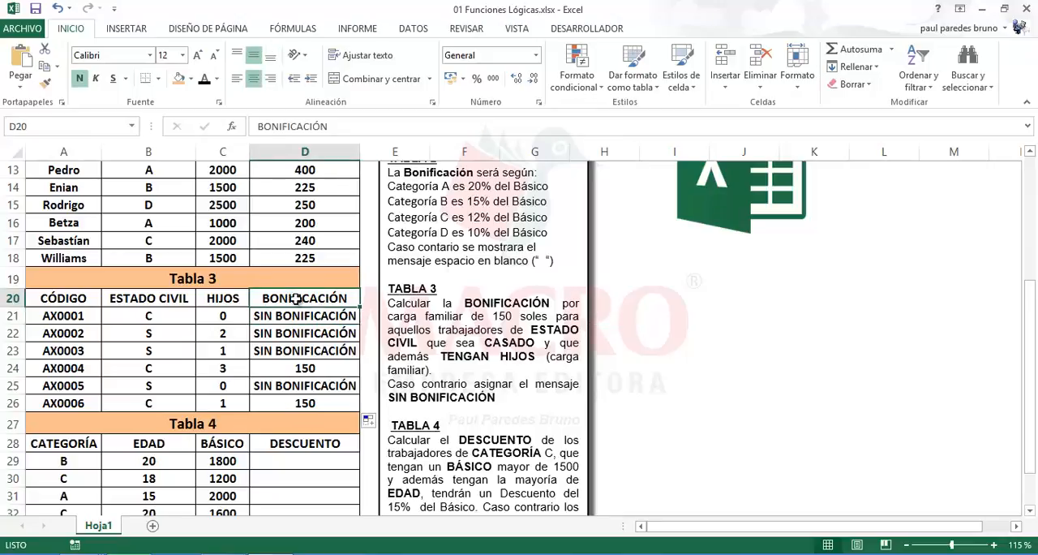
# Start a comparison formula in I21 with SI and O, using B21="C" as the first condition
pyautogui.click(613, 322)
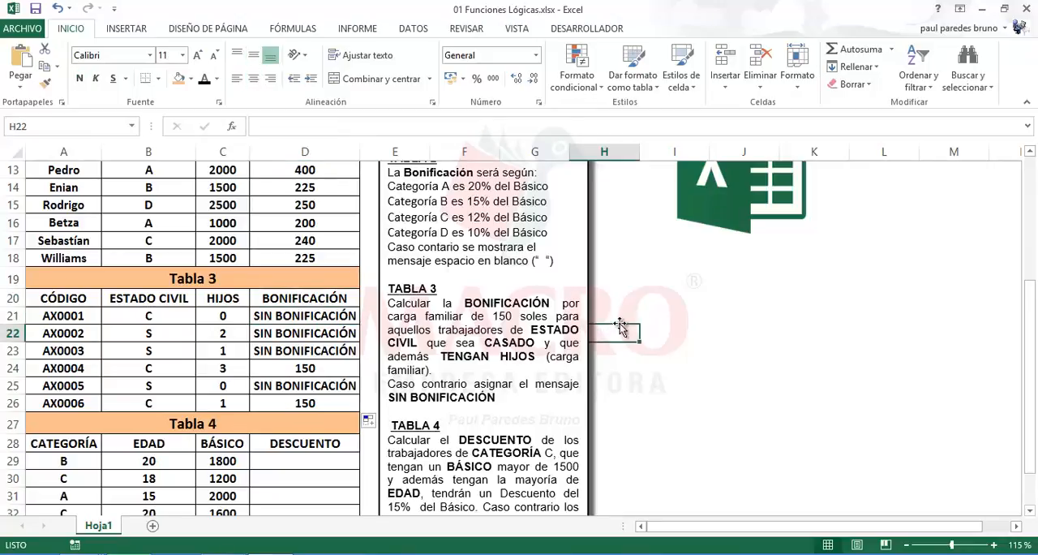
pyautogui.click(668, 316)
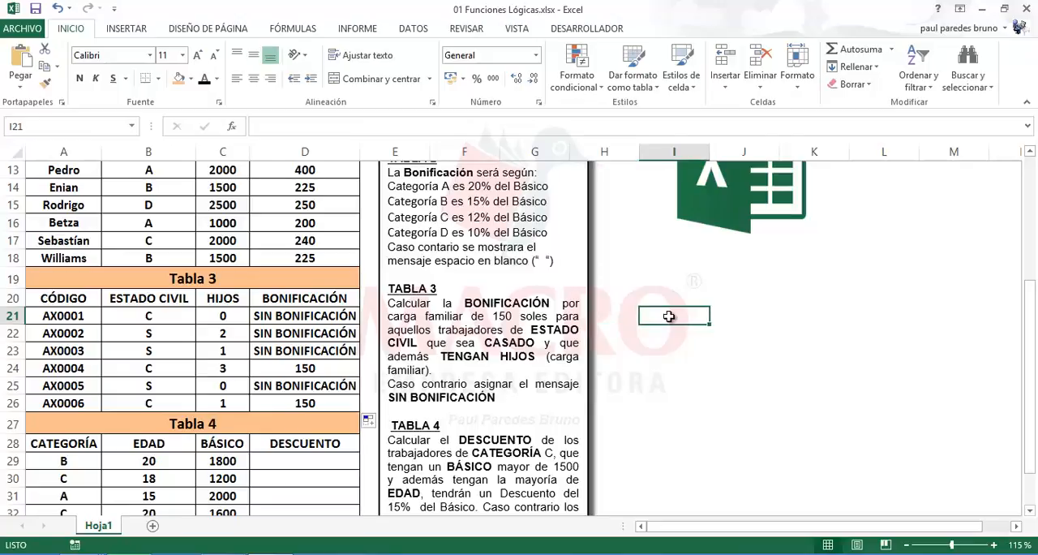
pyautogui.write('=S')
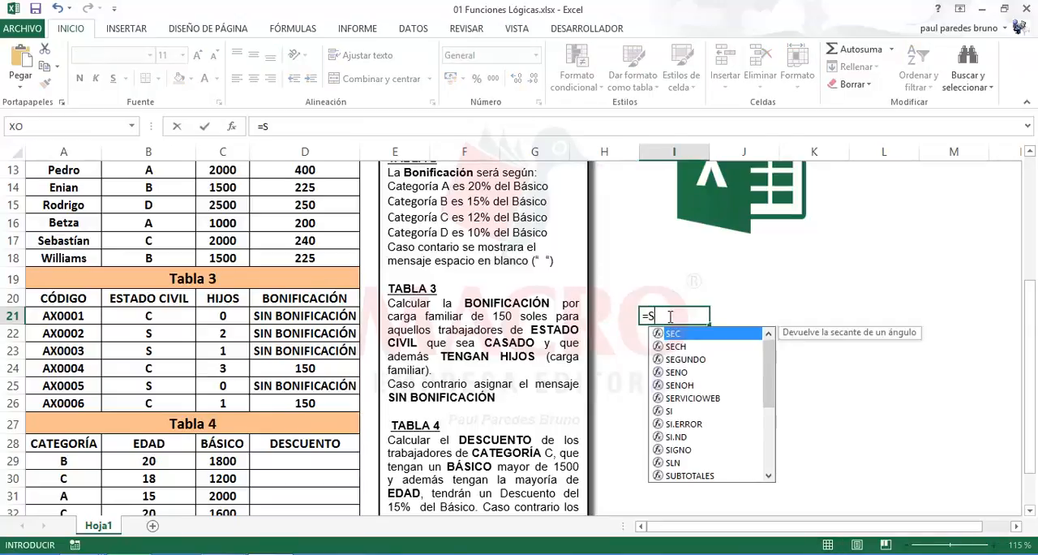
pyautogui.write('I(O')
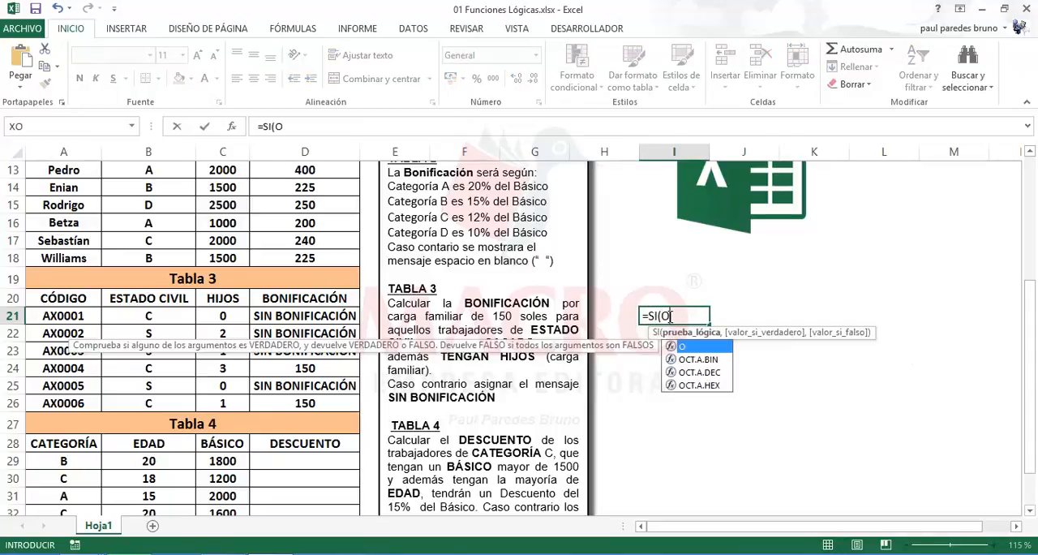
pyautogui.write('(')
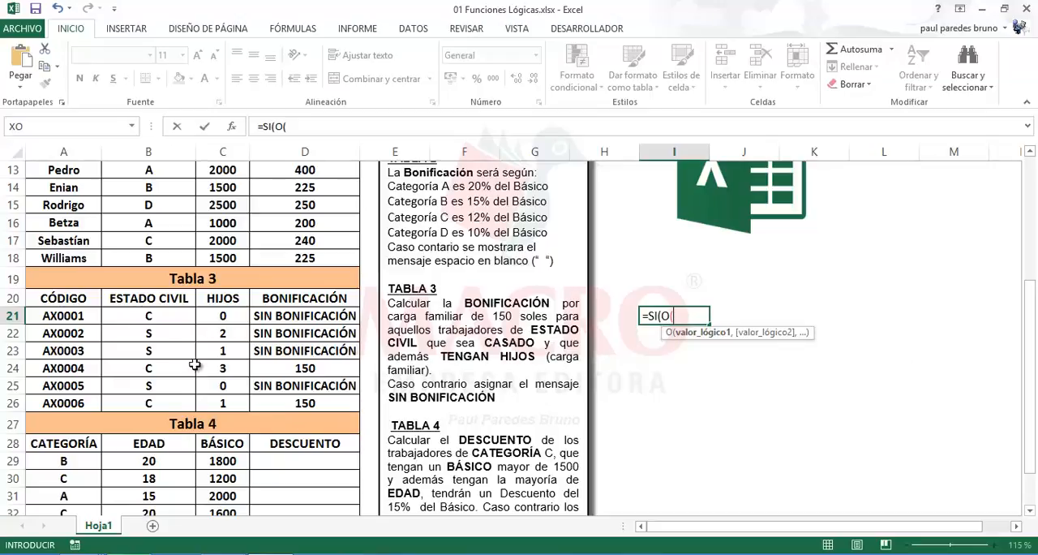
pyautogui.click(154, 317)
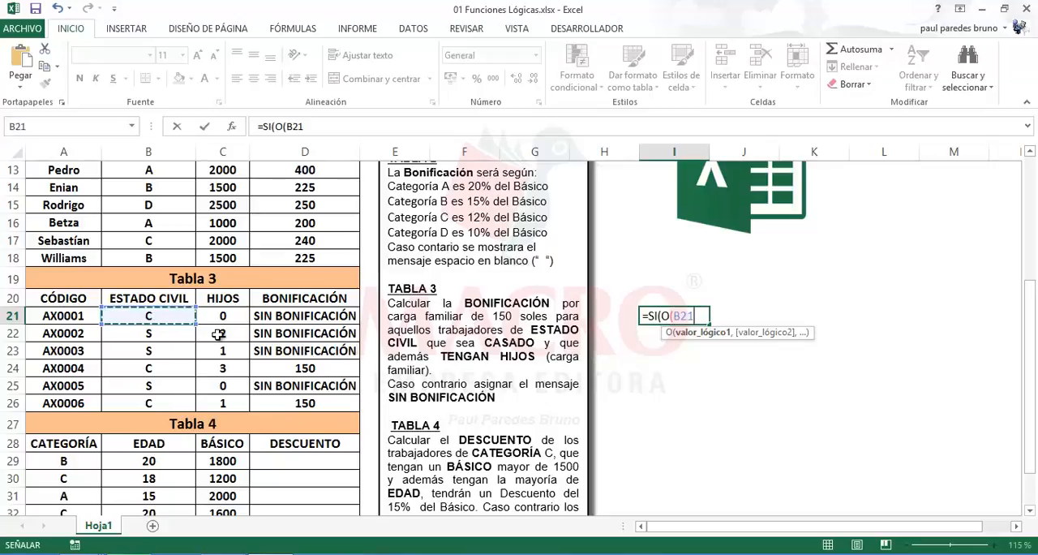
pyautogui.write('=')
pyautogui.write('"C')
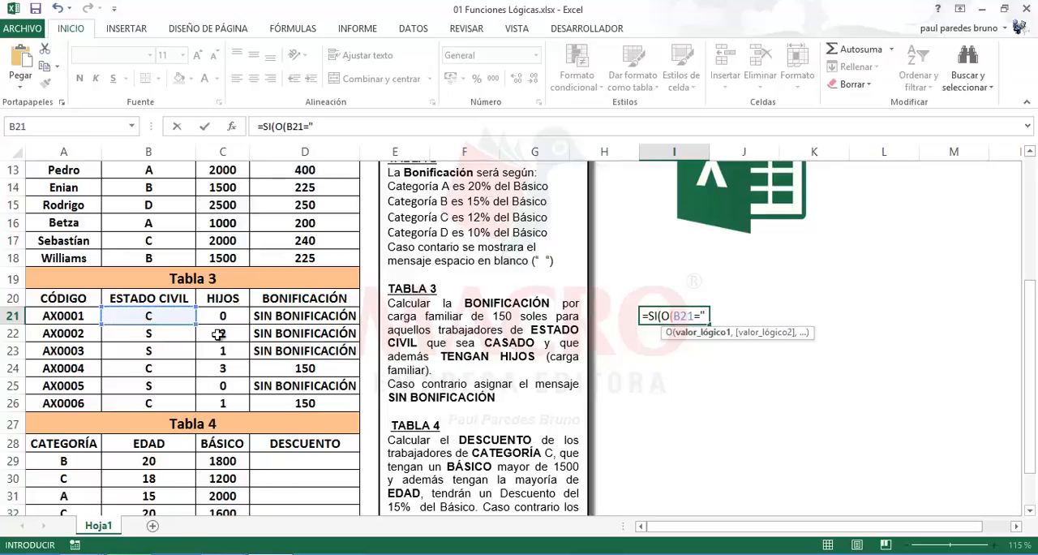
pyautogui.write('",')
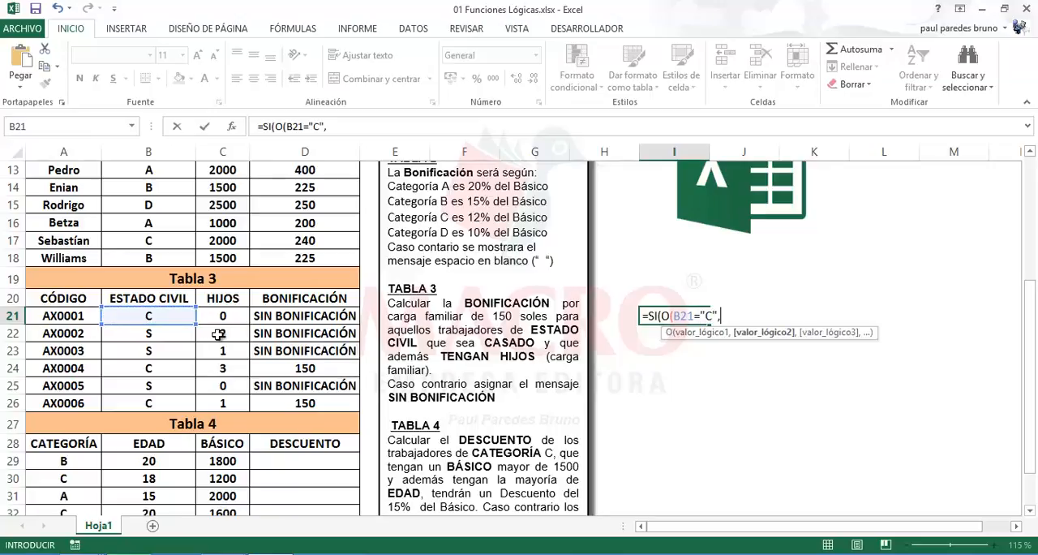
# Add C21>=1 as the second condition of the O function in I21 and close the logical test
pyautogui.click(225, 315)
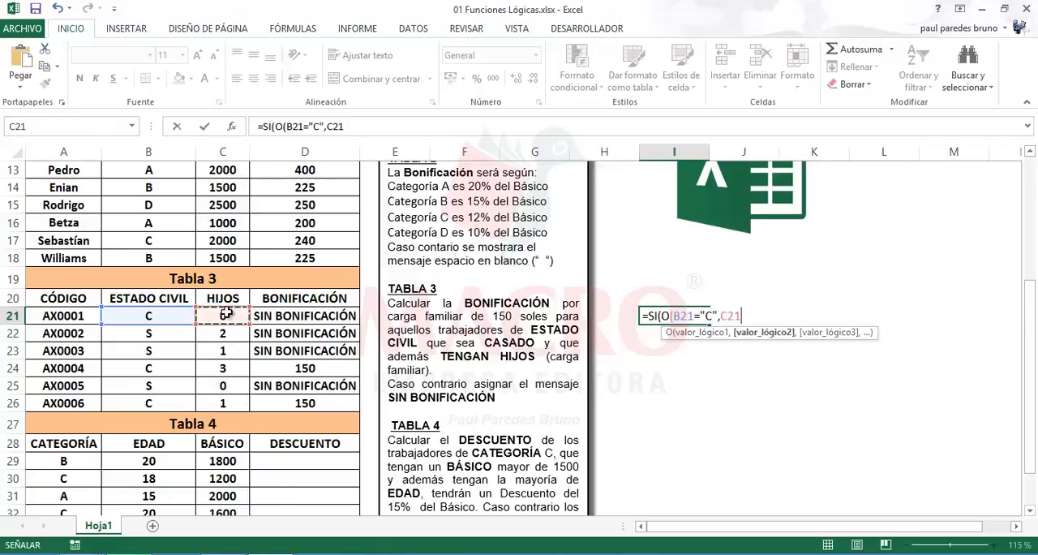
pyautogui.write('>=')
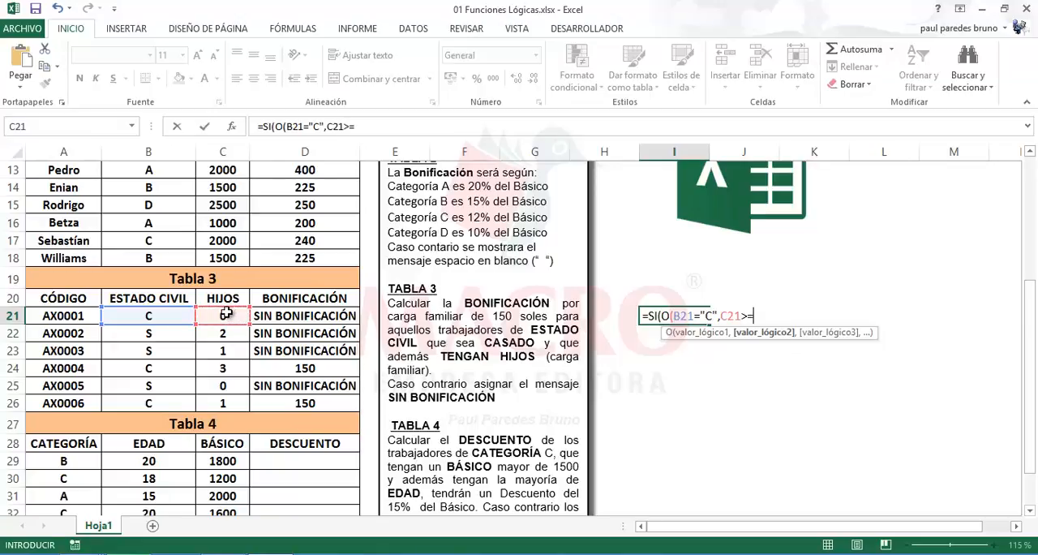
pyautogui.write('1),')
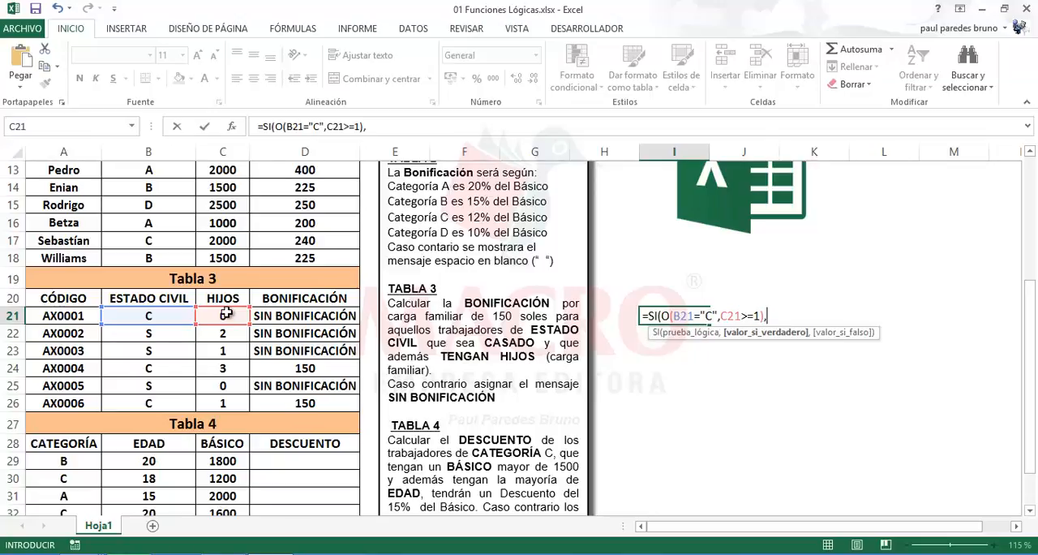
pyautogui.write('150,"')
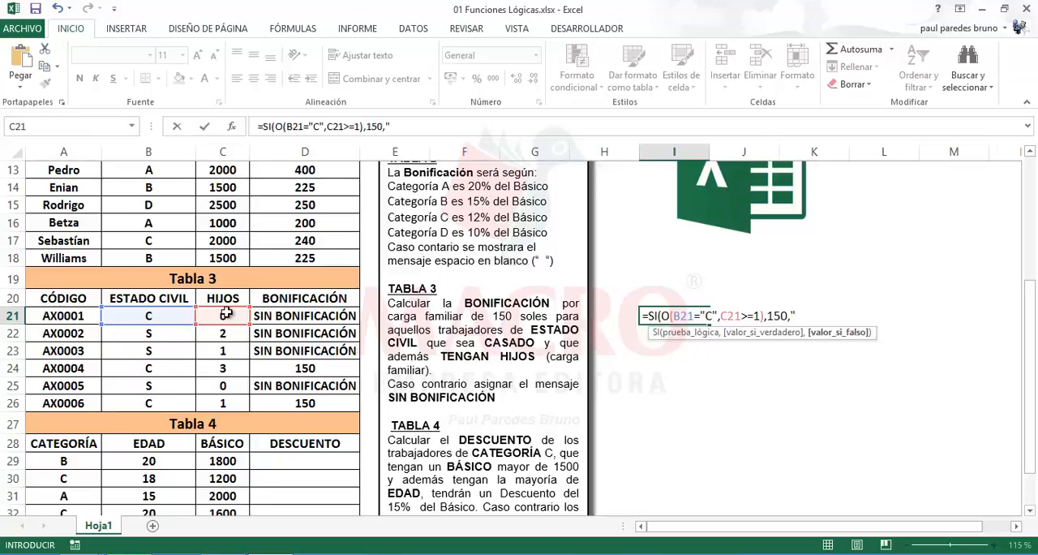
pyautogui.write('SIN BONI')
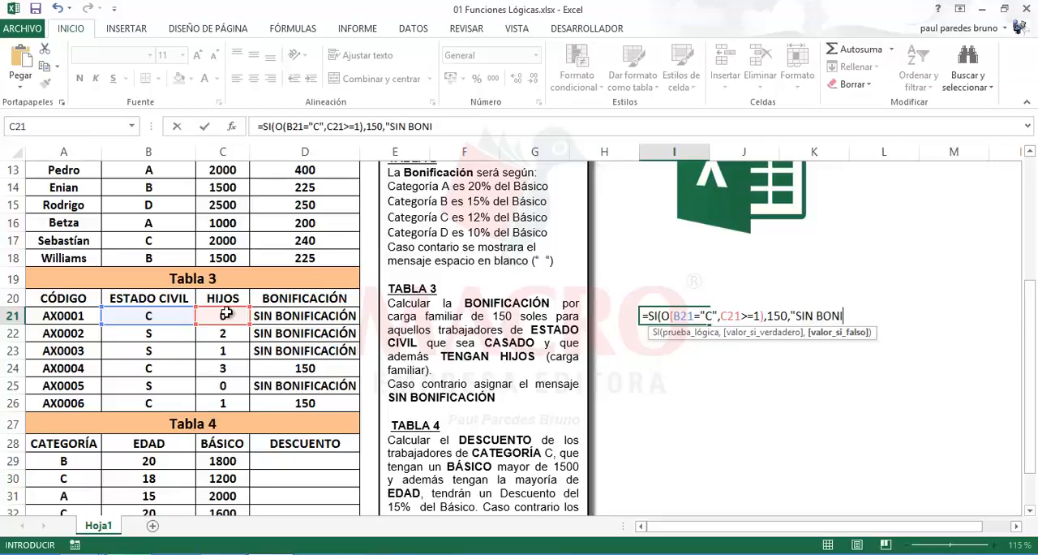
pyautogui.write('FICACIÓN')
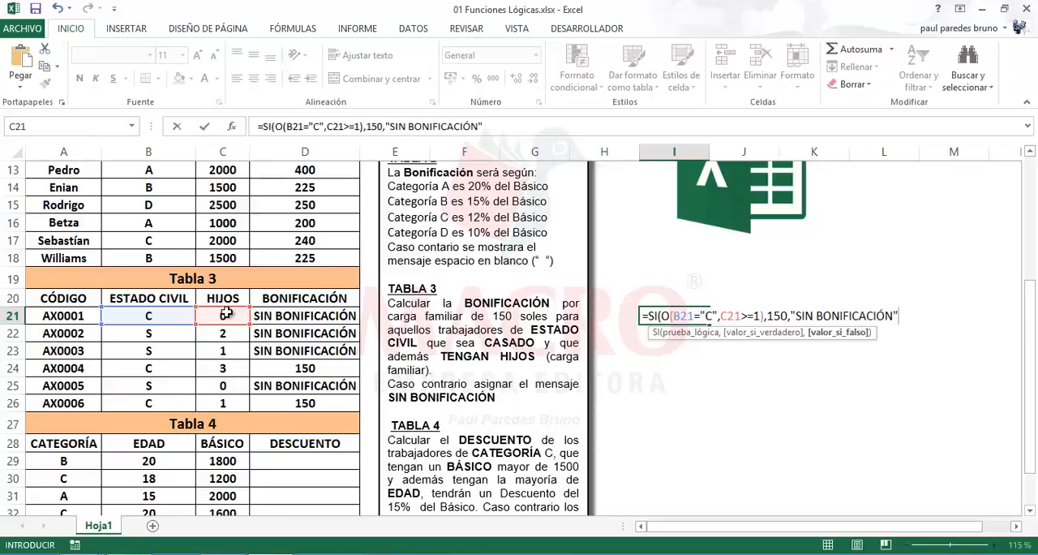
pyautogui.write('")')
# Finish the I21 formula with 150 as the true value and "SIN BONIFICACIÓN" as the false value, and enter it
pyautogui.press('Return')
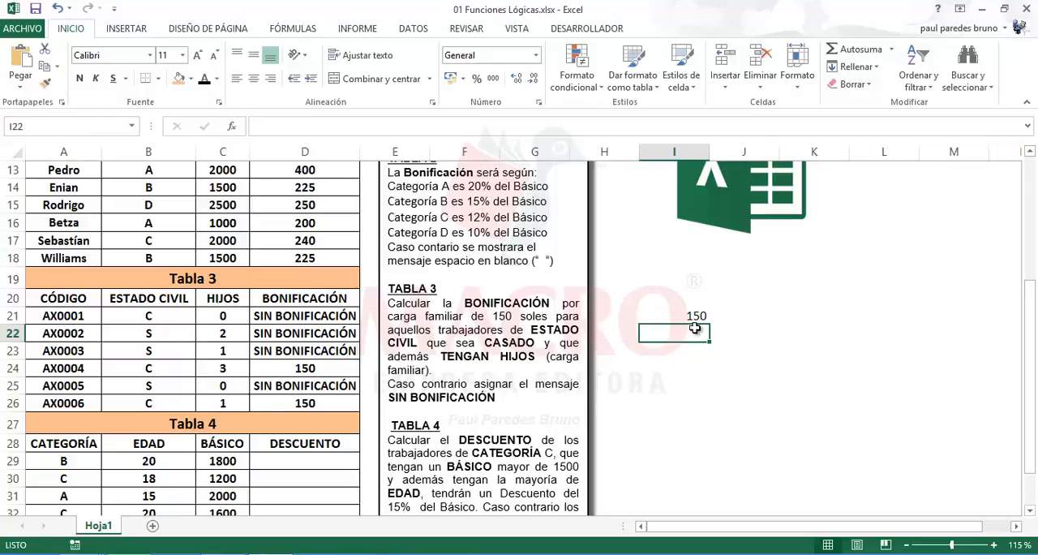
# Review the O conditions and the cells referenced by the formula in I21
pyautogui.click(666, 310)
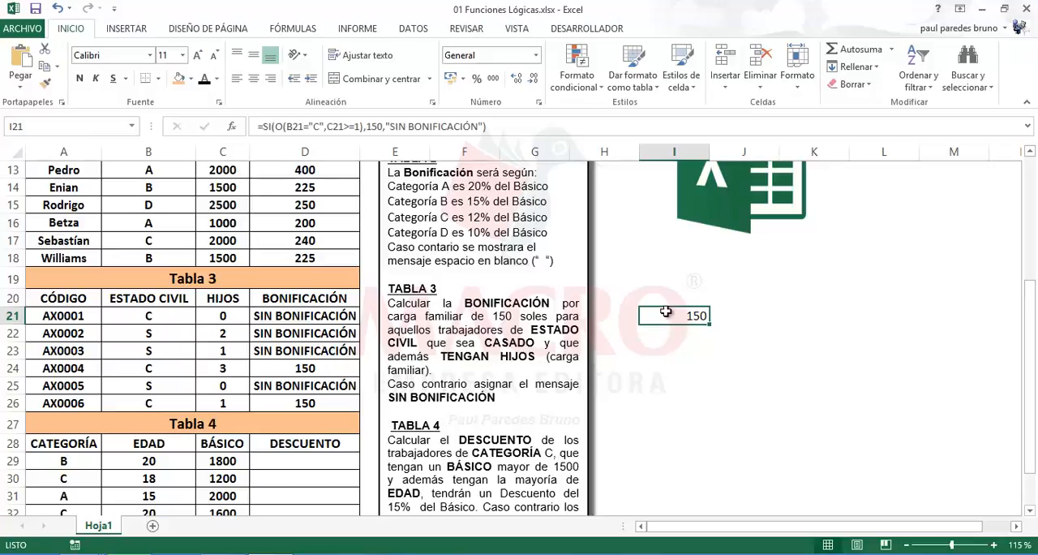
pyautogui.doubleClick(666, 312)
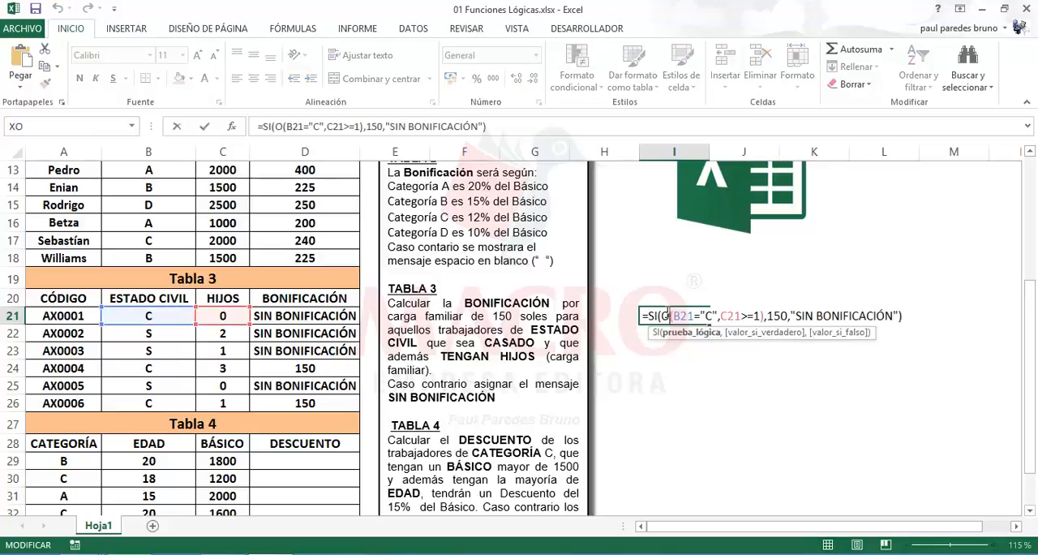
pyautogui.press('Escape')
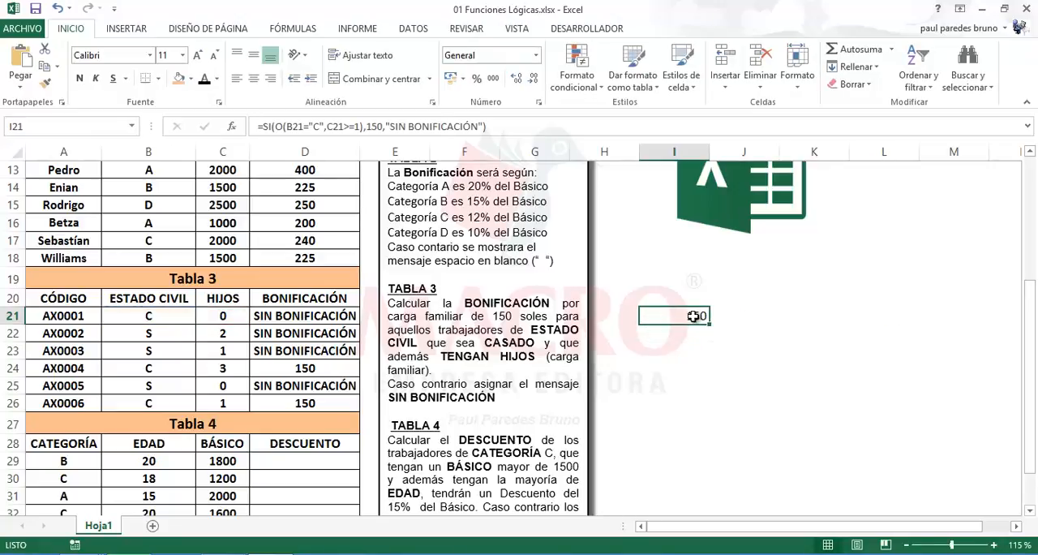
pyautogui.doubleClick(694, 316)
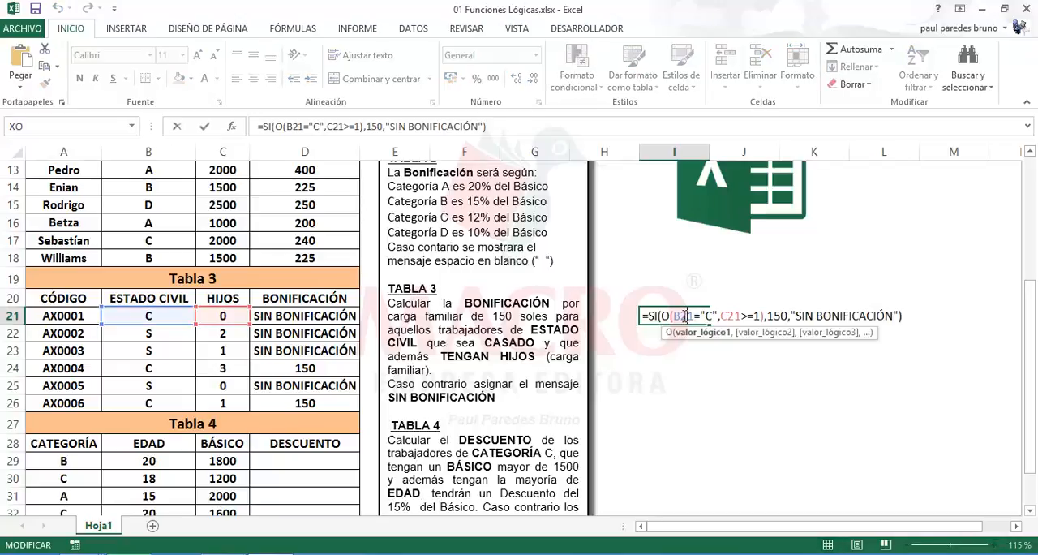
pyautogui.press('Escape')
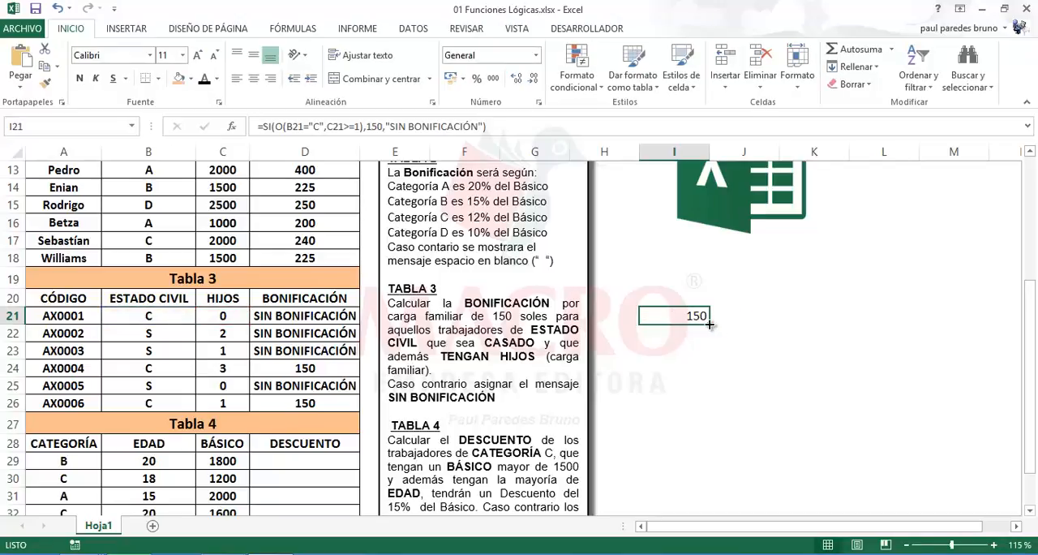
# Fill the SI and O formula from I21 down to I26 and check the copied formula in I26
pyautogui.moveTo(709, 324); pyautogui.dragTo(717, 412)
pyautogui.doubleClick(685, 404)
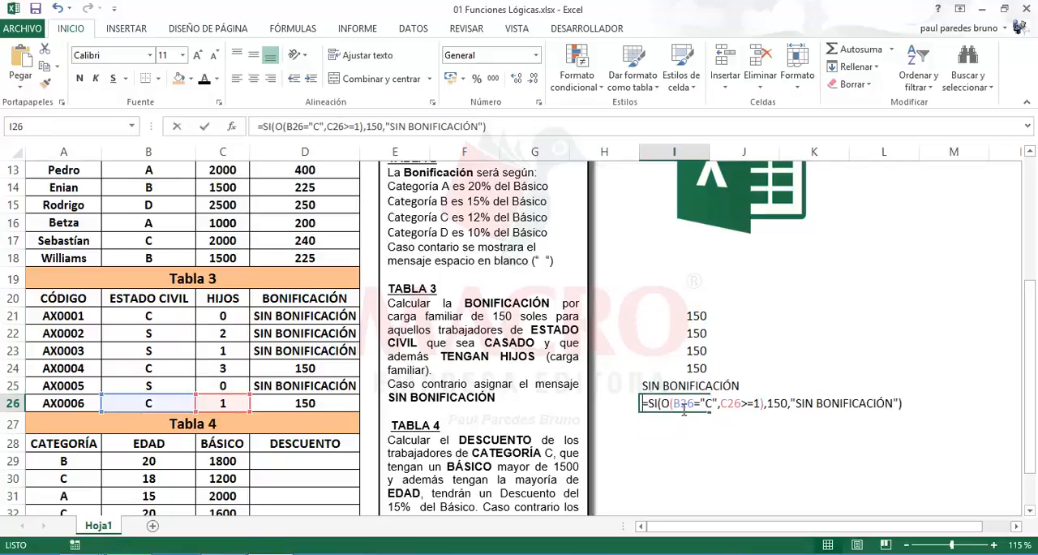
pyautogui.press('Escape')
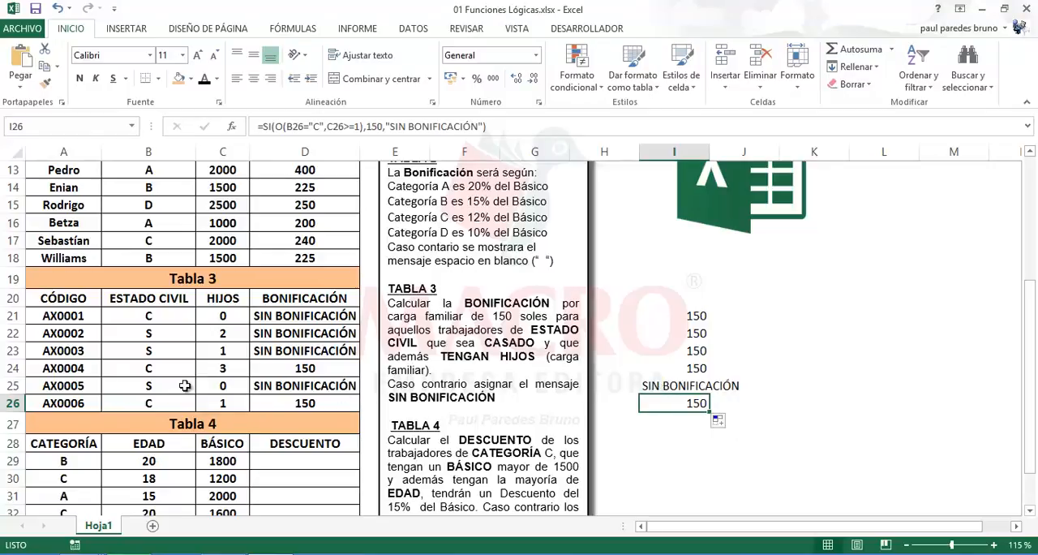
# Compare the Estado Civil and Hijos values of AX0005 in row 25 with the O formula's result in I25
pyautogui.click(154, 387)
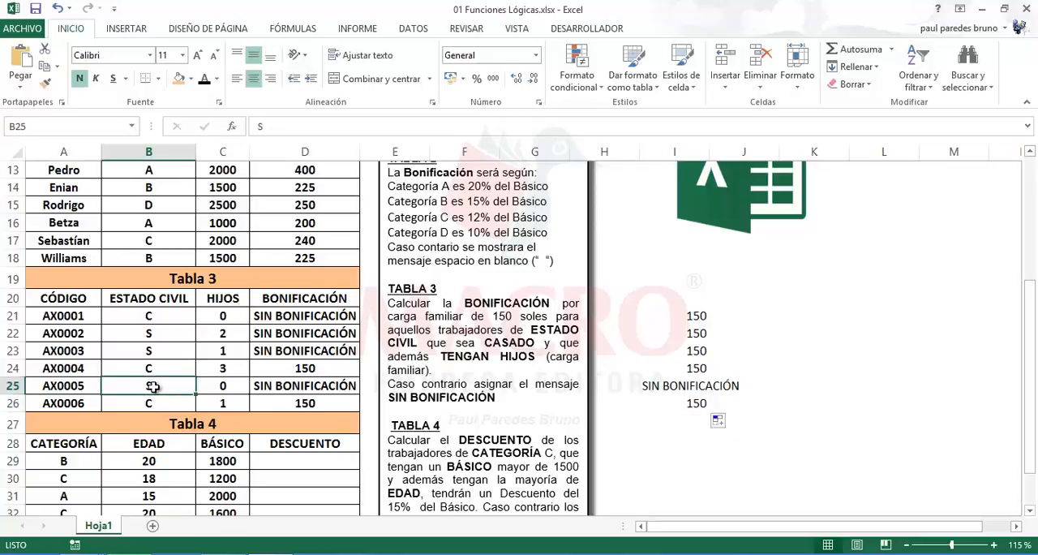
pyautogui.click(226, 384)
pyautogui.click(169, 384)
pyautogui.click(218, 384)
pyautogui.click(177, 385)
pyautogui.click(239, 386)
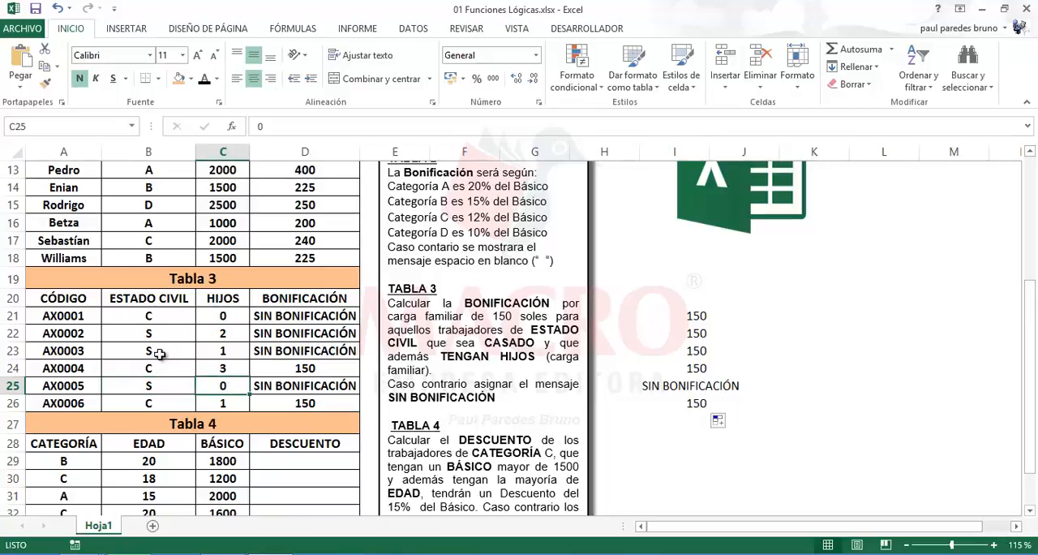
pyautogui.click(685, 439)
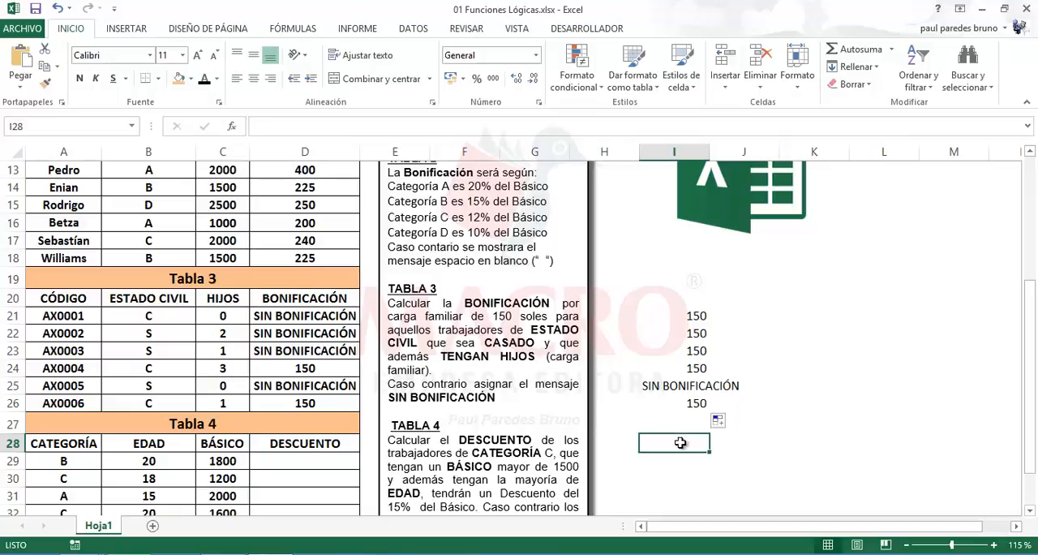
pyautogui.click(321, 463)
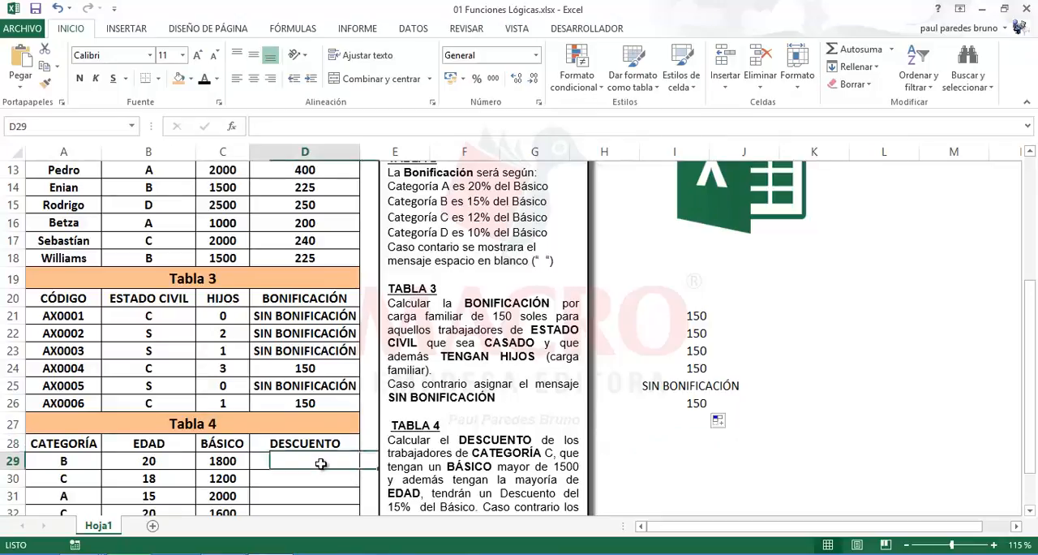
pyautogui.click(697, 388)
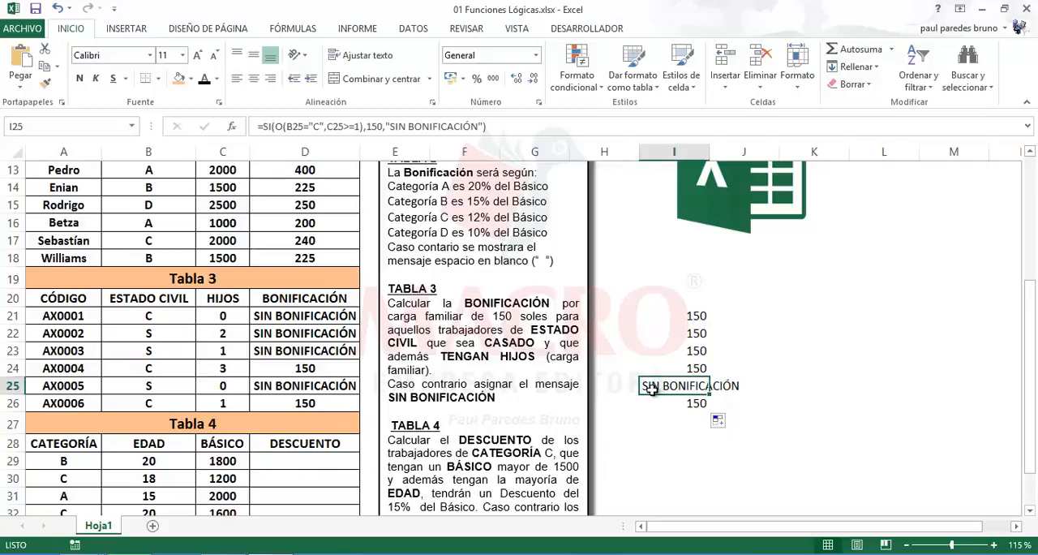
# Start the Tabla 4 discount formula in D29 with SI and Y, testing whether the category in A29 equals "C"
pyautogui.click(311, 463)
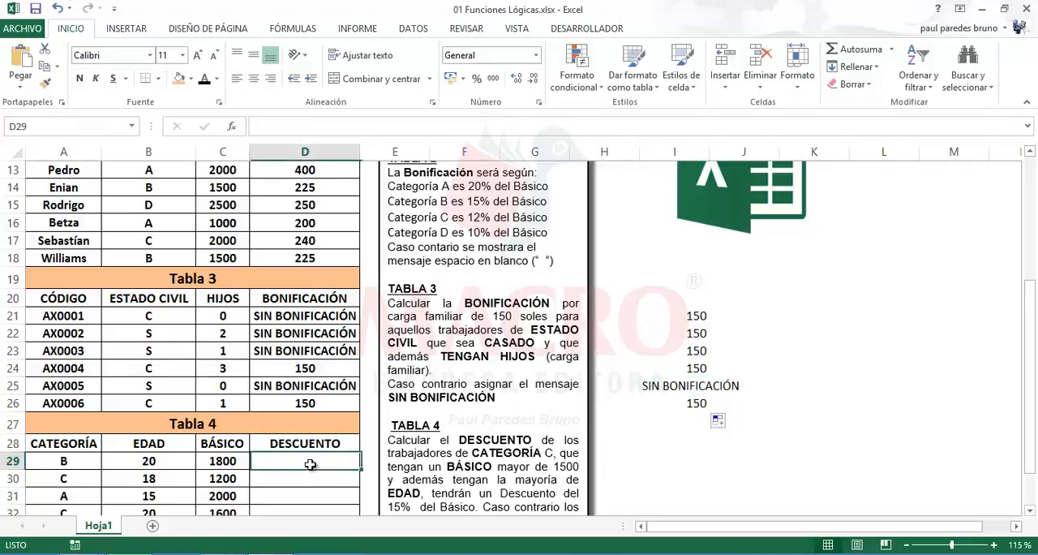
pyautogui.scroll(-2, 311, 463)
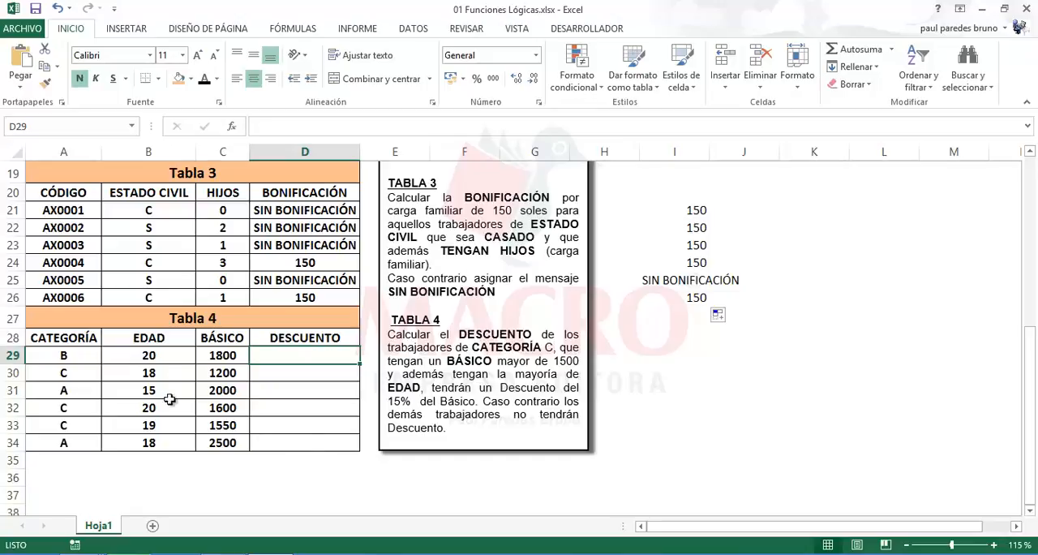
pyautogui.moveTo(84, 357); pyautogui.dragTo(204, 451)
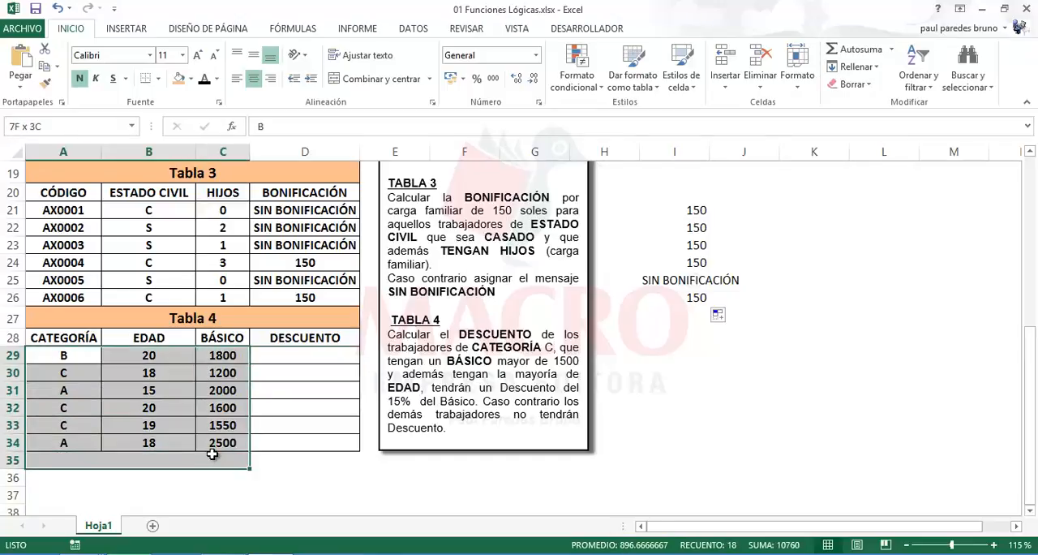
pyautogui.click(304, 357)
pyautogui.write('=SI')
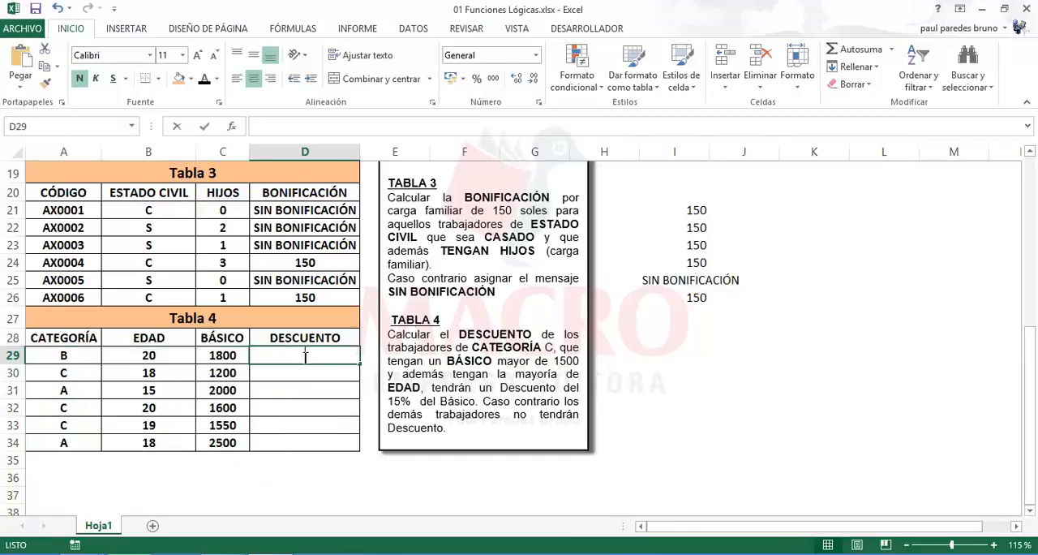
pyautogui.write('(Y(')
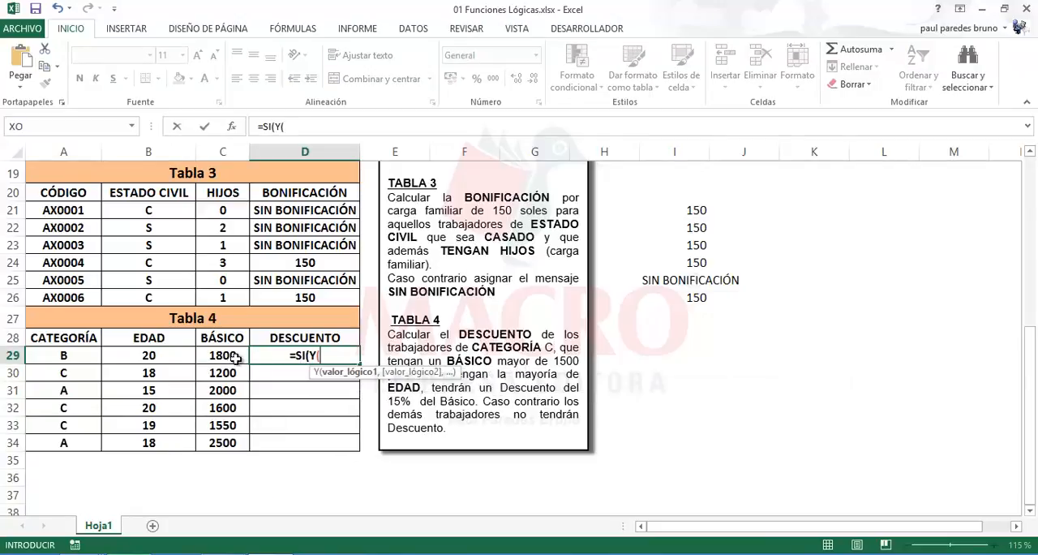
pyautogui.click(70, 354)
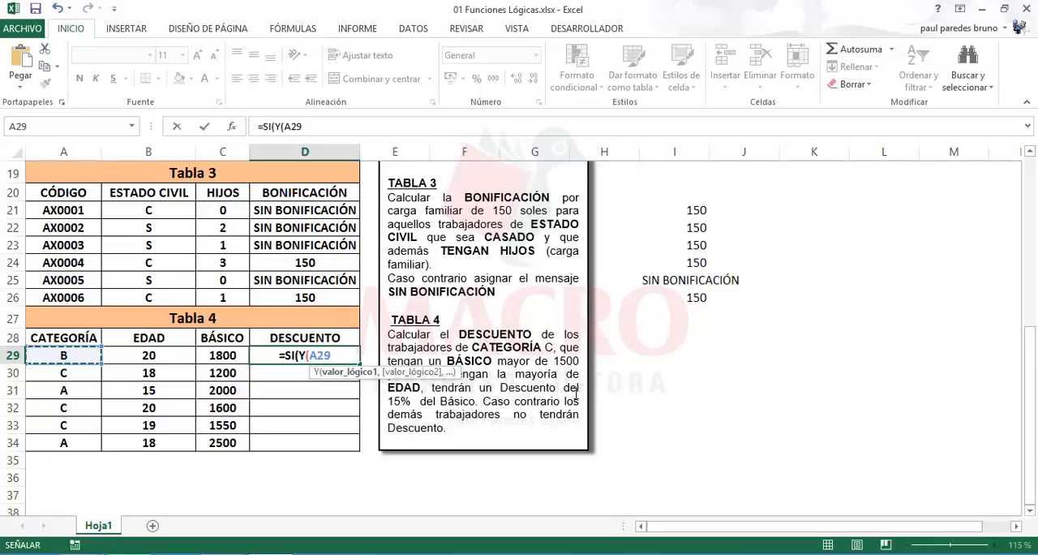
pyautogui.write('="C"')
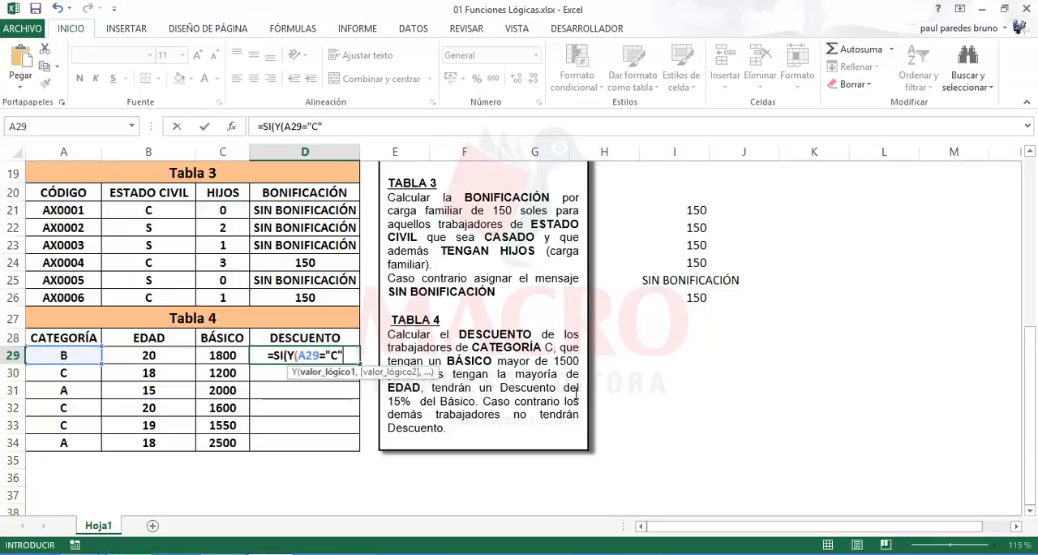
pyautogui.write(',')
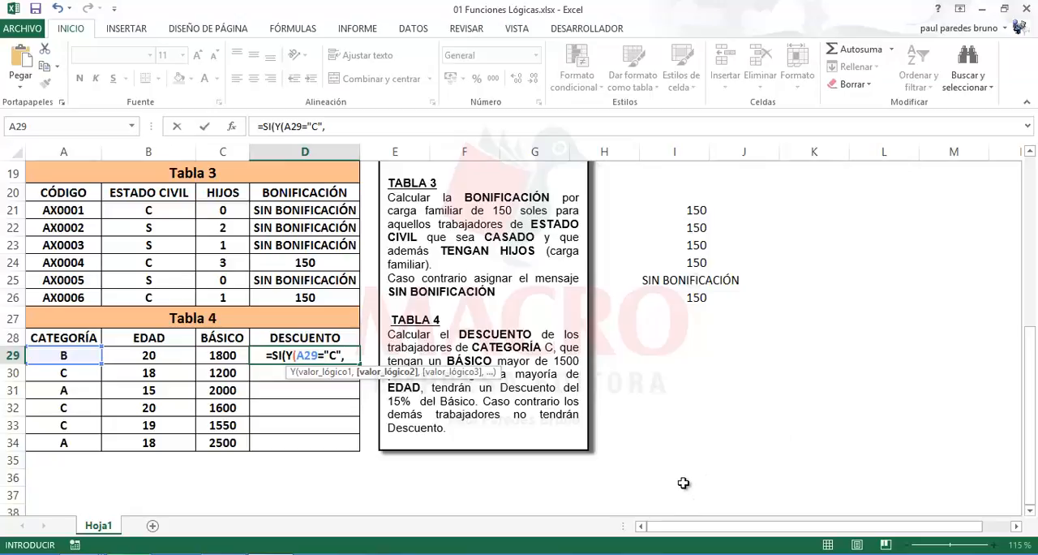
# Add the conditions C29>1500 and B29>=18 to the Y function in D29 and close it
pyautogui.click(227, 362)
pyautogui.write('>')
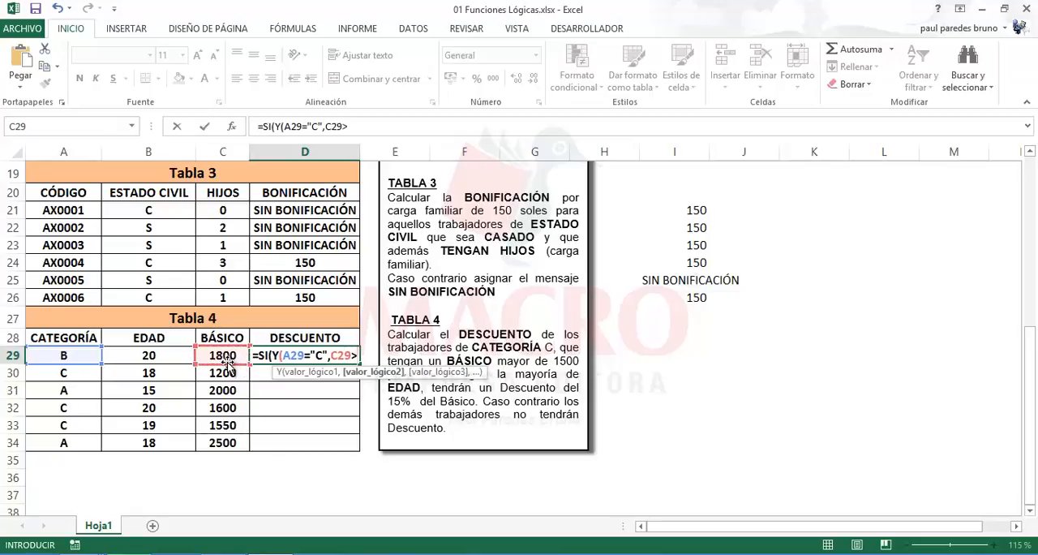
pyautogui.write('1500')
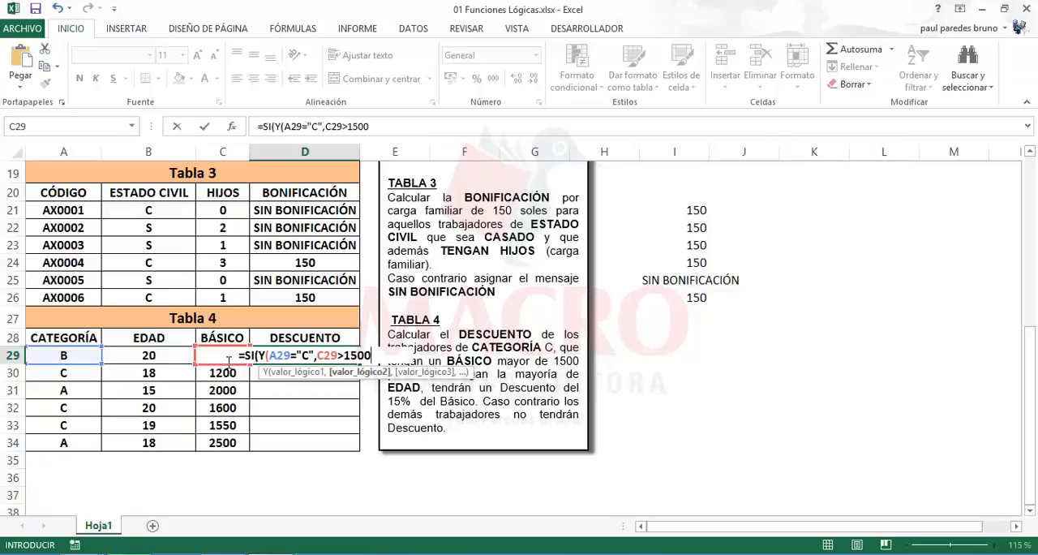
pyautogui.write(',')
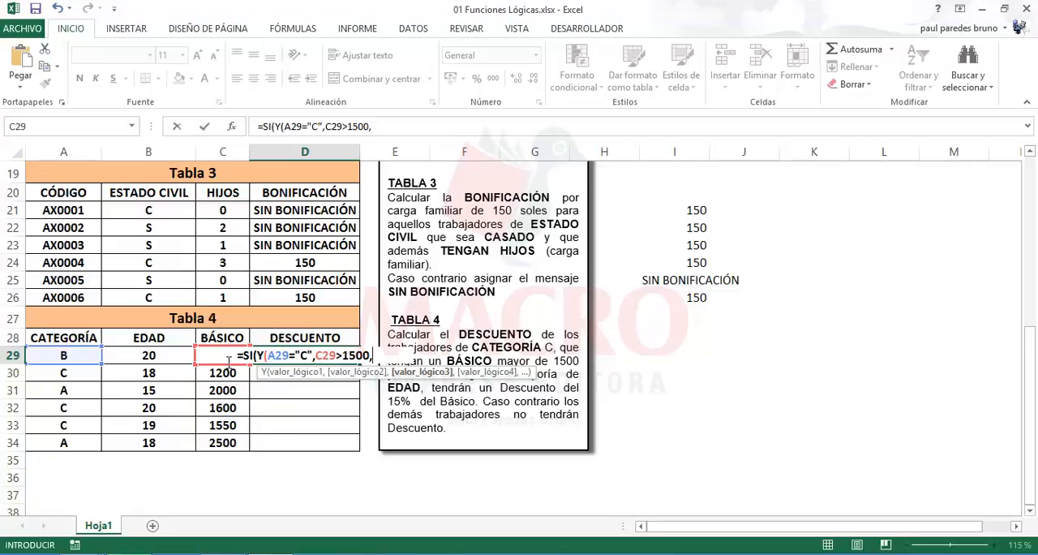
pyautogui.click(152, 357)
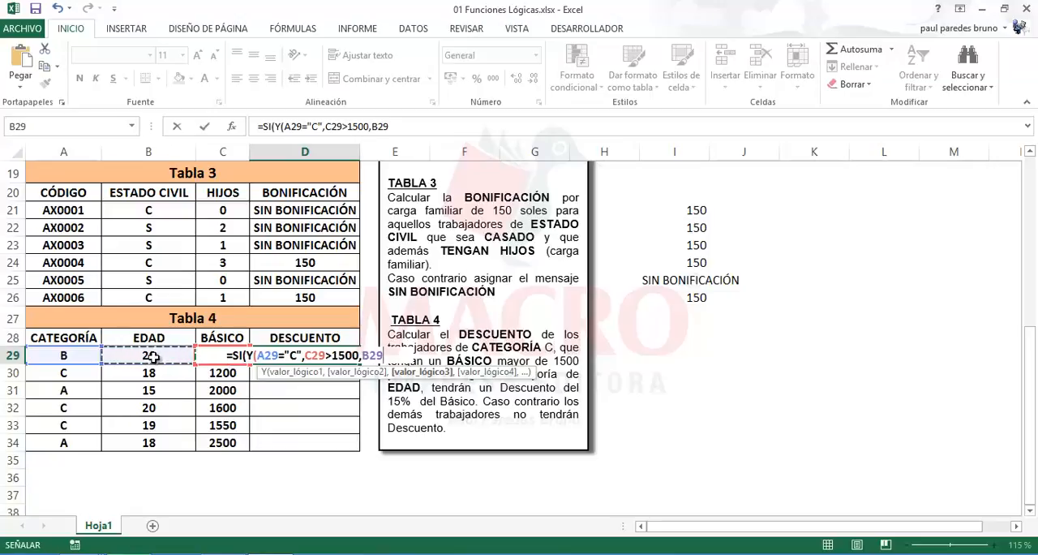
pyautogui.write('>')
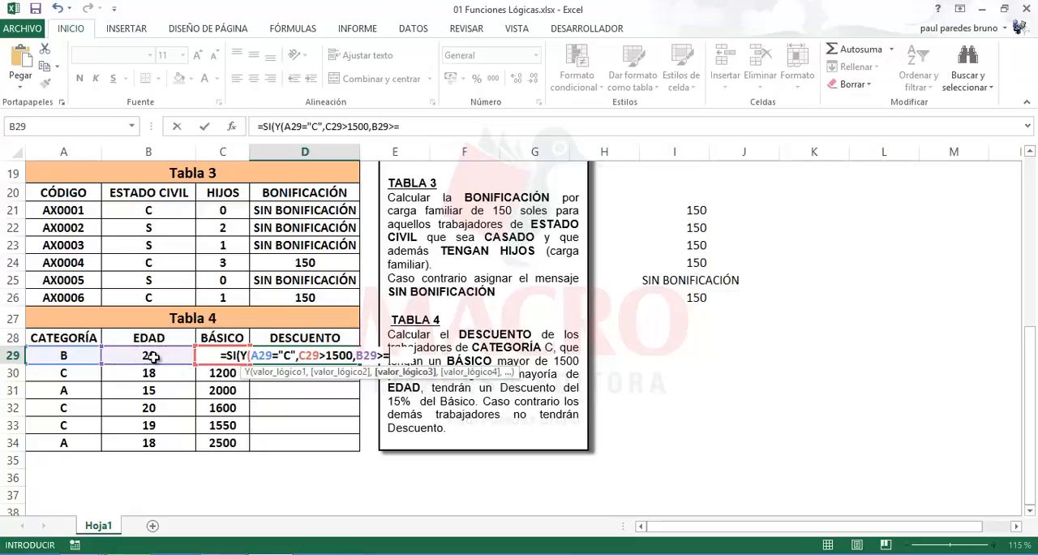
pyautogui.write('=18)=')
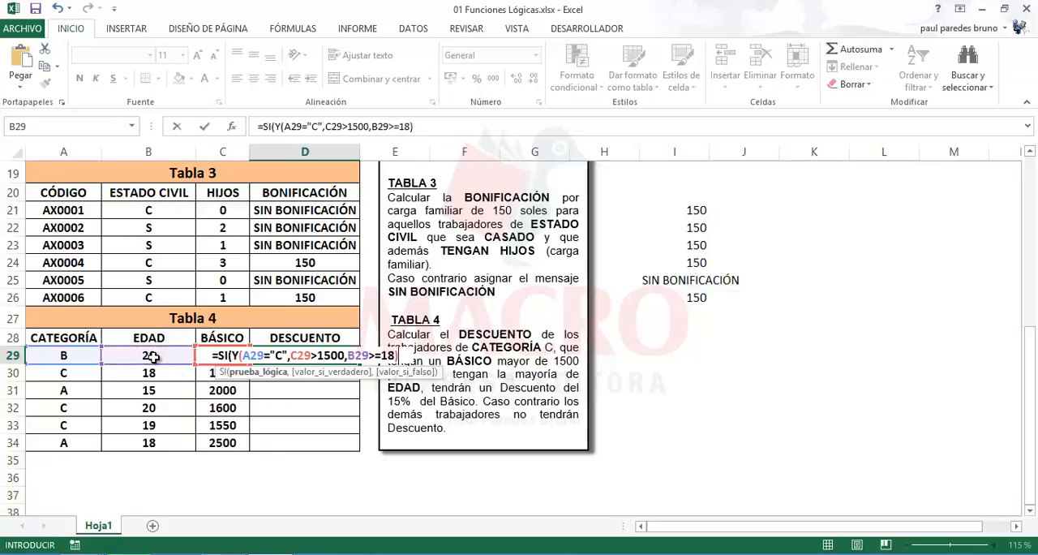
pyautogui.press('BackSpace')
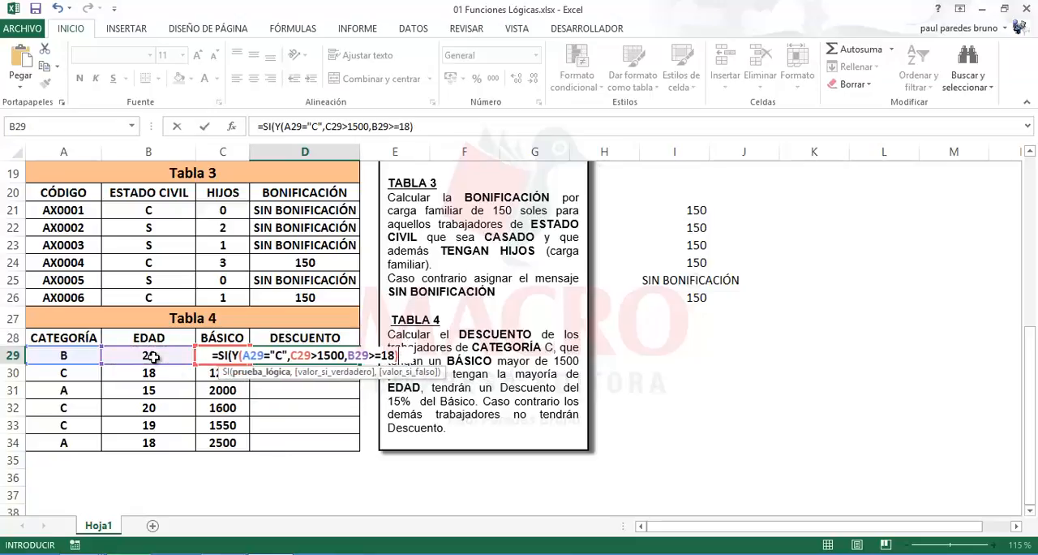
# Finish the D29 formula with 15%*C29 as the true value and 0 as the false value, and enter it
pyautogui.write(',')
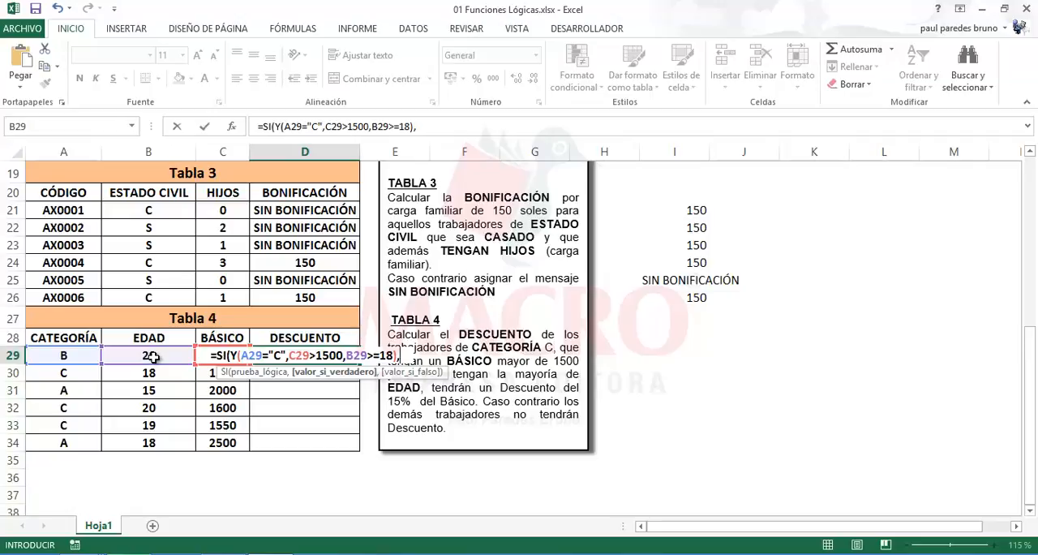
pyautogui.write('15')
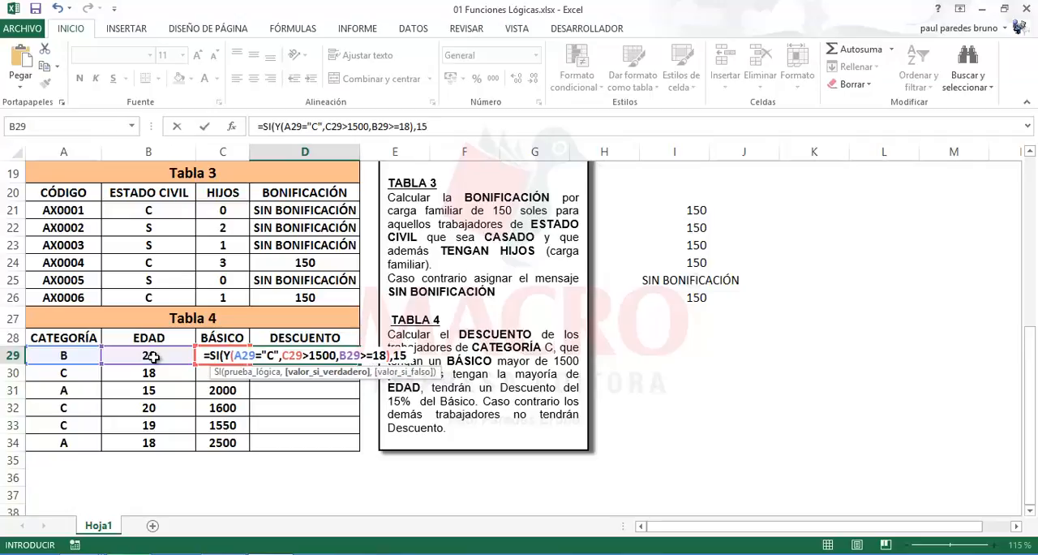
pyautogui.write('%*')
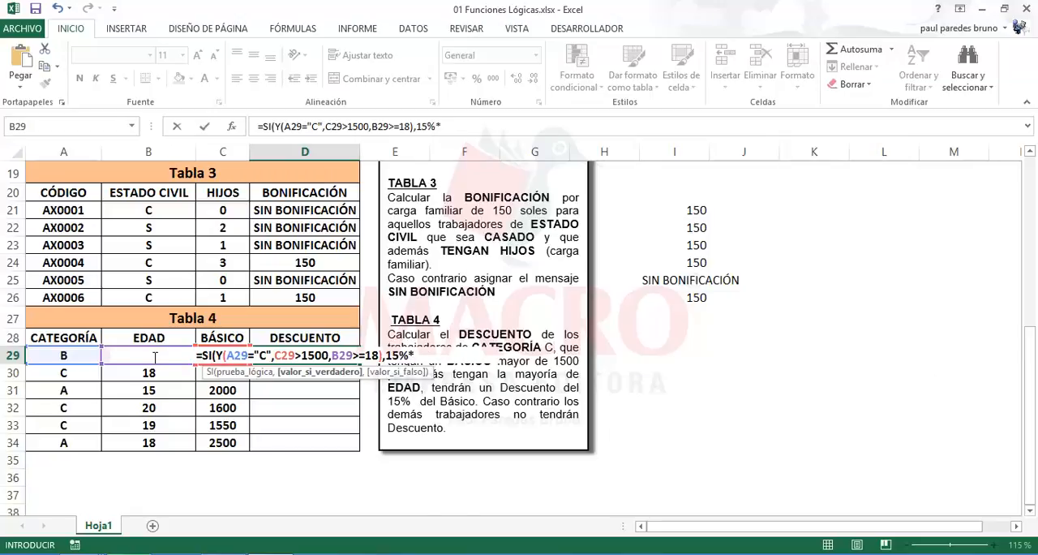
pyautogui.write('C2')
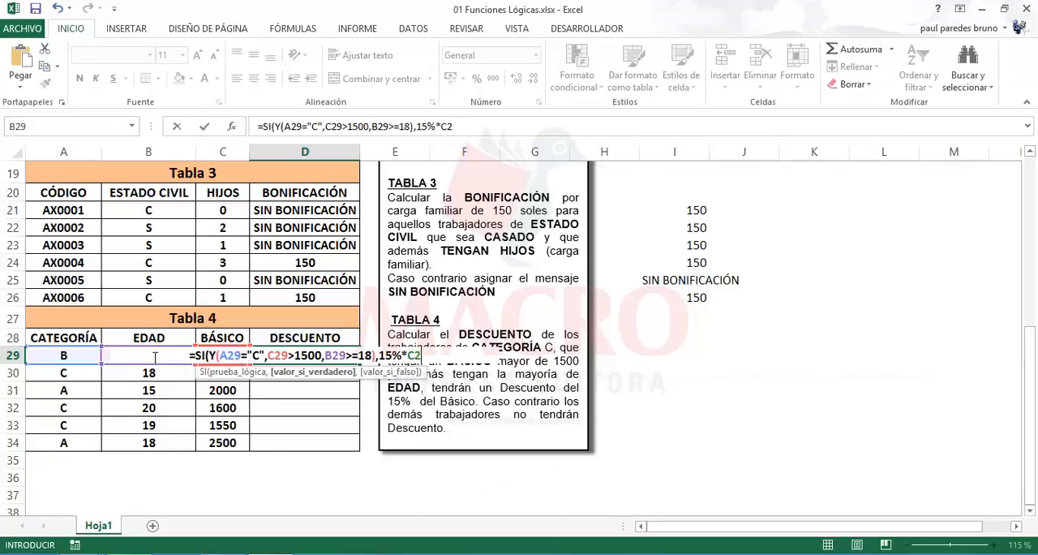
pyautogui.write('9')
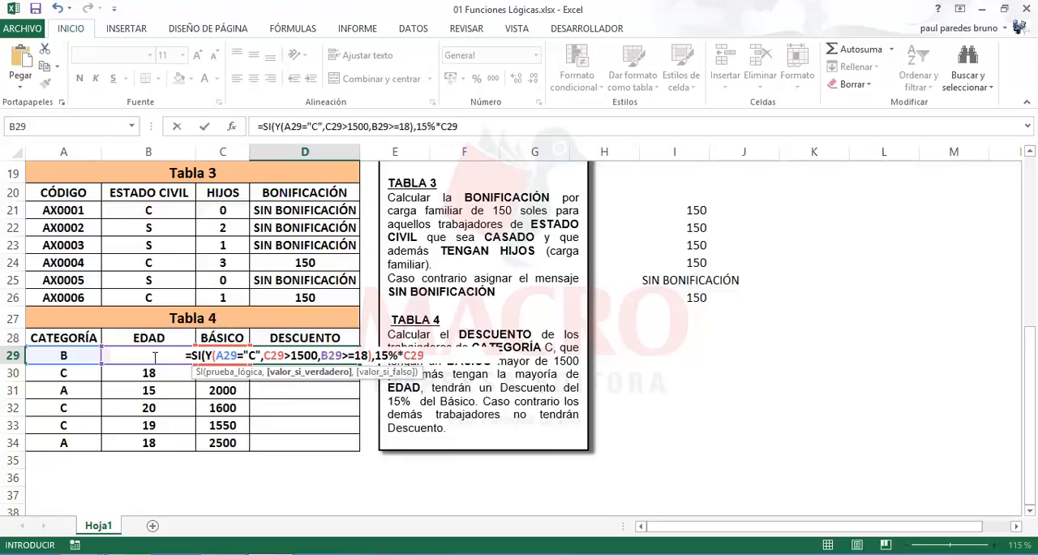
pyautogui.write(',')
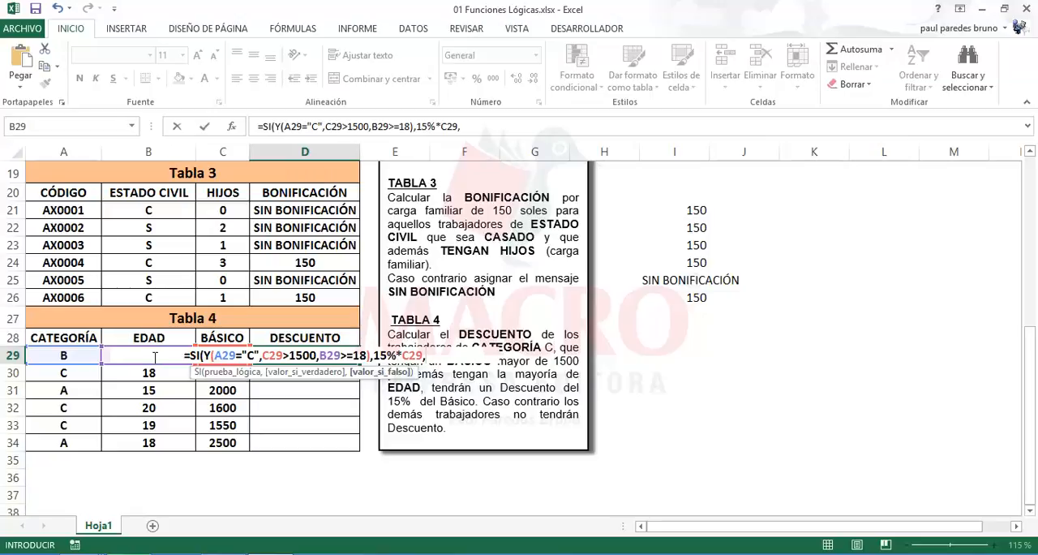
pyautogui.write('0)')
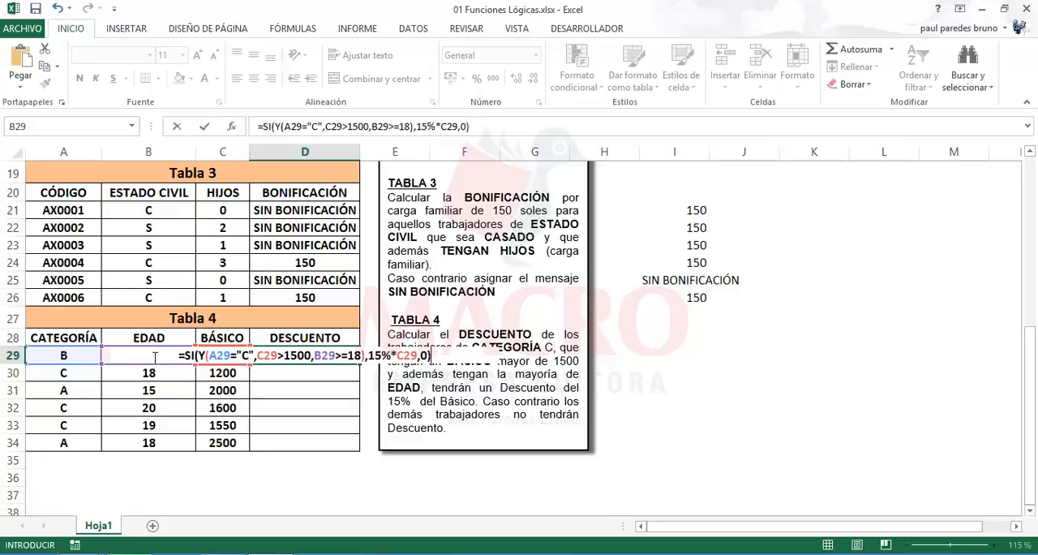
pyautogui.press('Return')
# Fill the discount formula from D29 down to D34 and check the copied formula in D32
pyautogui.click(321, 357)
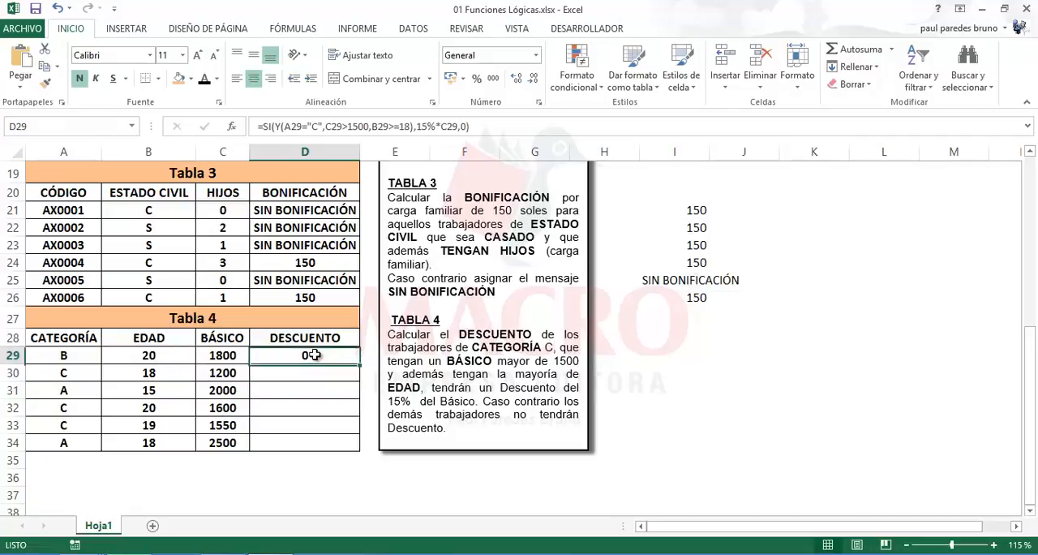
pyautogui.moveTo(360, 366); pyautogui.dragTo(362, 446)
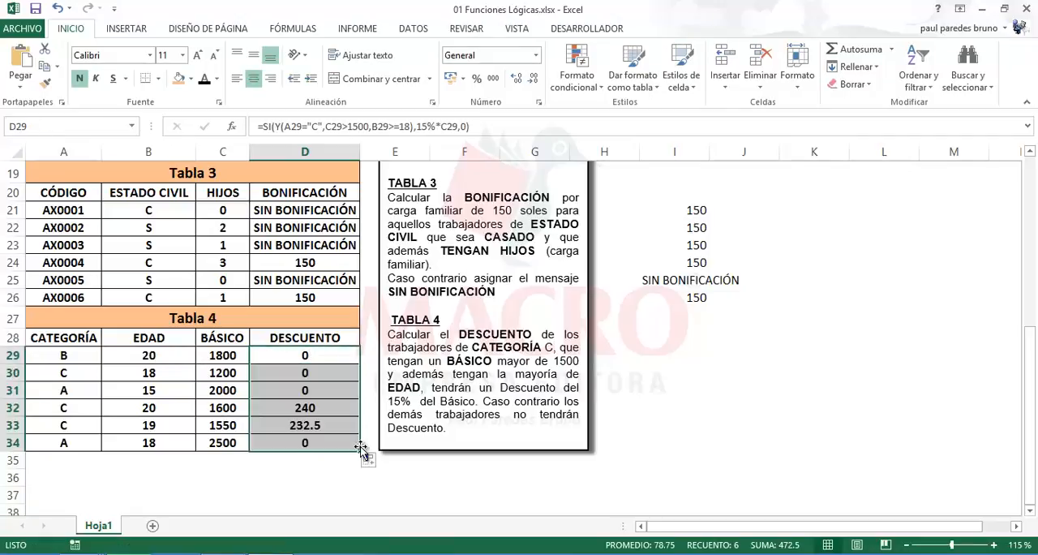
pyautogui.click(334, 407)
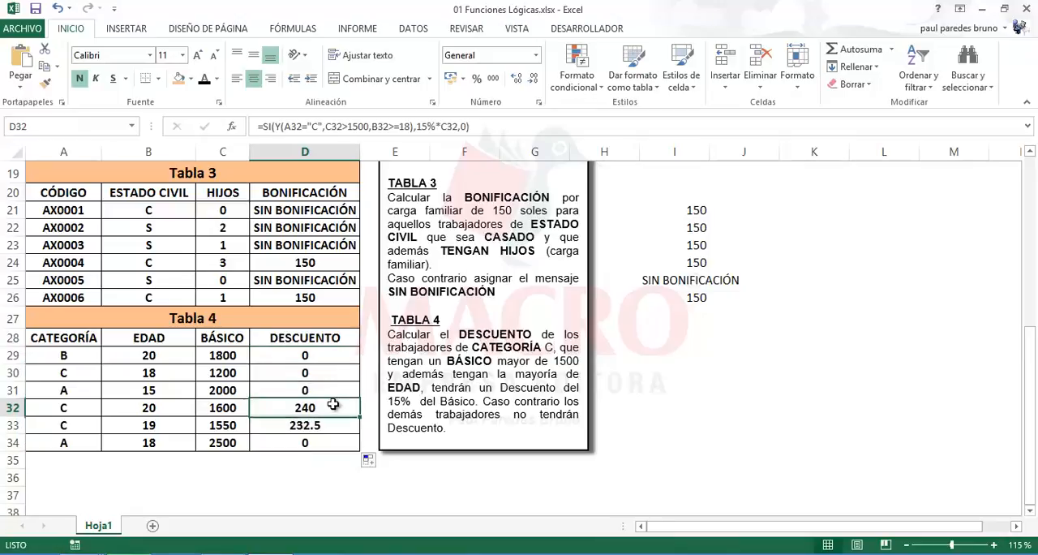
# Compare the Categoría, Edad and Básico values in rows 32 and 33 of Tabla 4 with the discount conditions
pyautogui.click(67, 407)
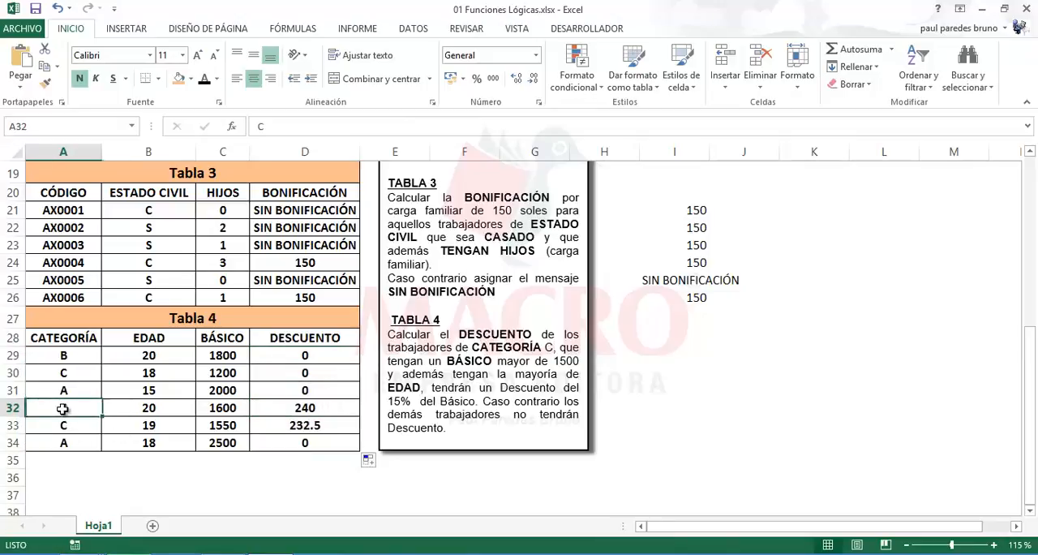
pyautogui.click(174, 407)
pyautogui.click(213, 408)
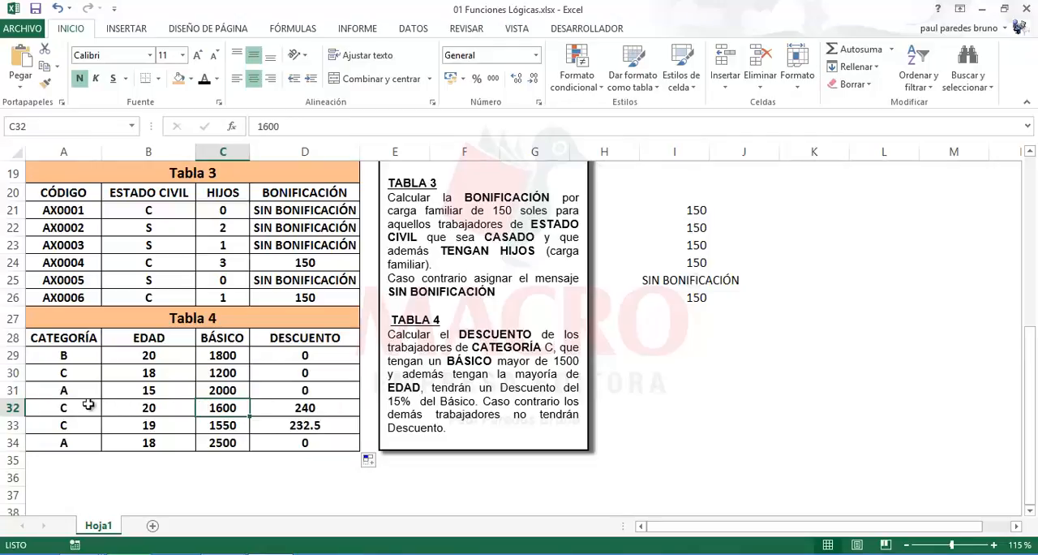
pyautogui.moveTo(84, 406); pyautogui.dragTo(212, 420)
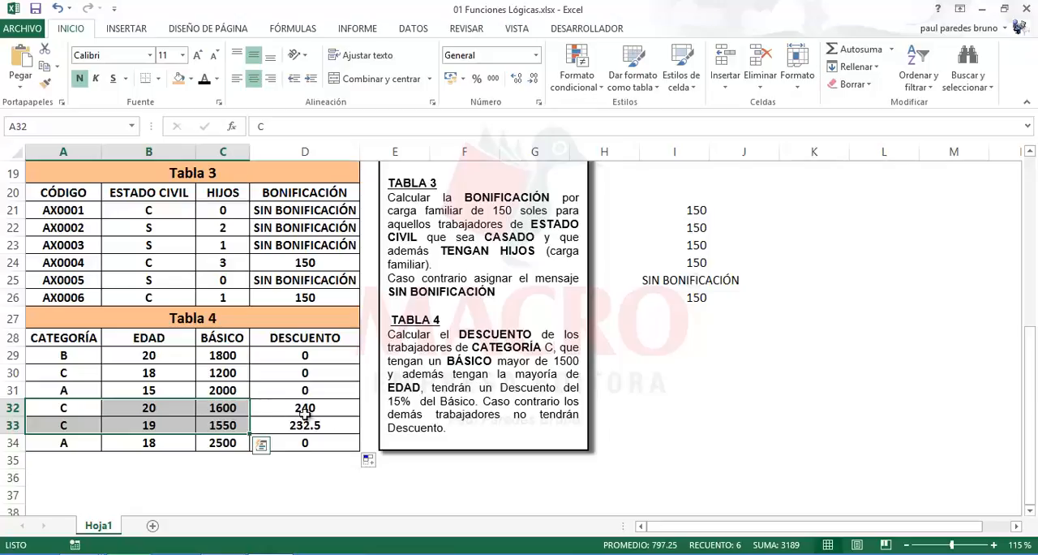
pyautogui.click(672, 442)
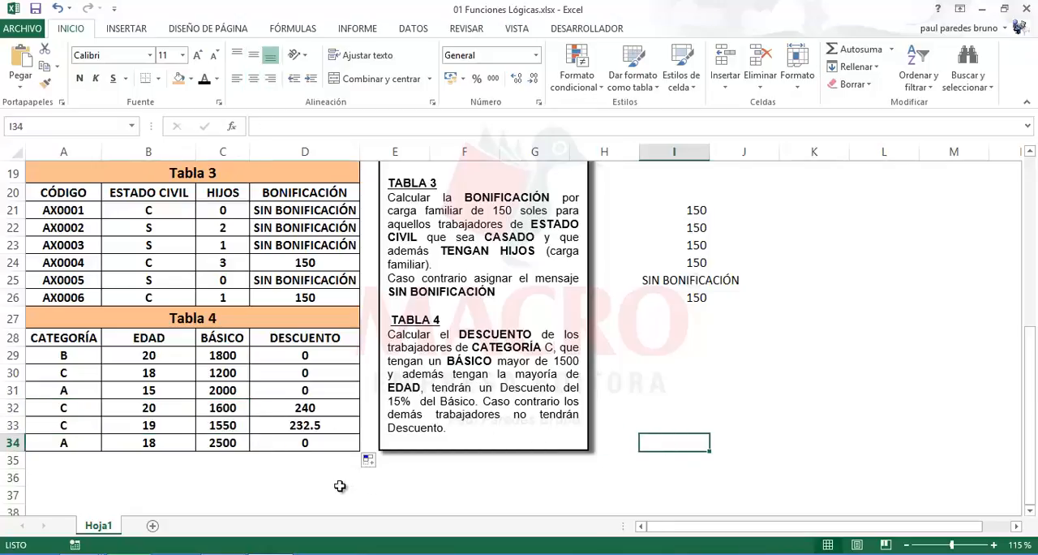
pyautogui.click(759, 412)
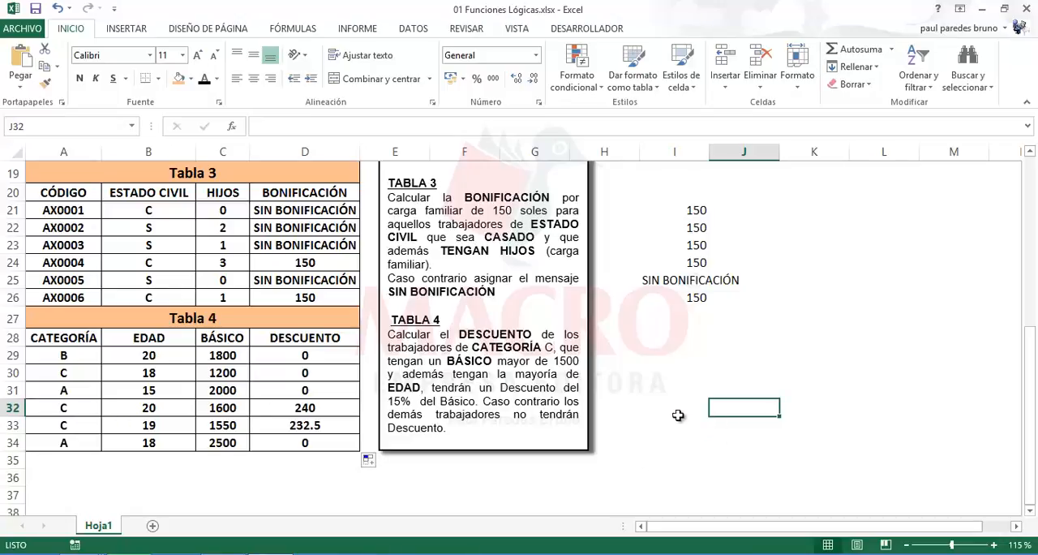
pyautogui.click(702, 371)
pyautogui.scroll(6, 656, 438)
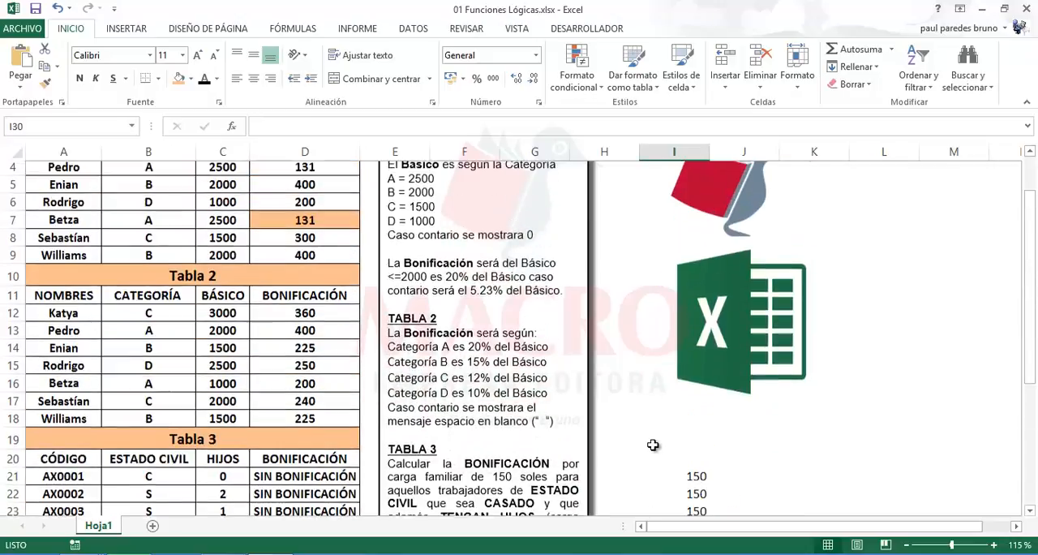